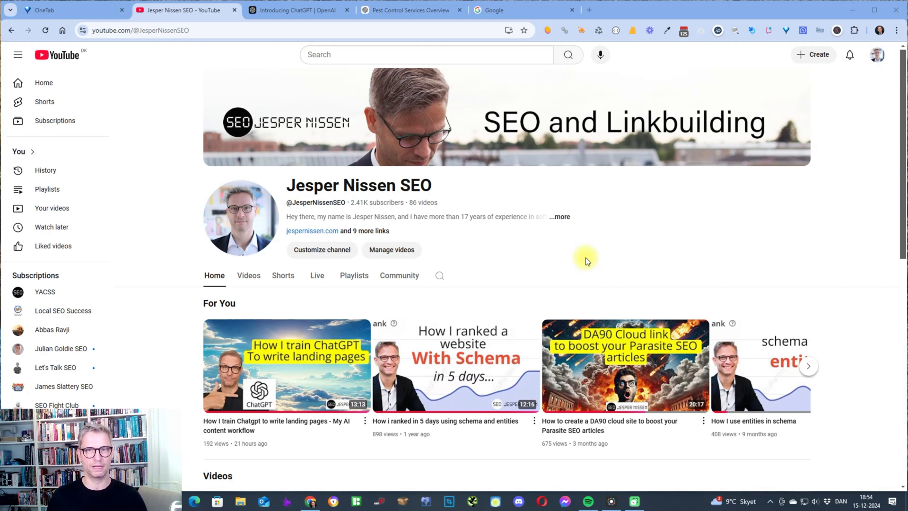
Switch to the ChatGPT conversation with the Burleson pest control article and review its opening sections.
left_click(433, 10)
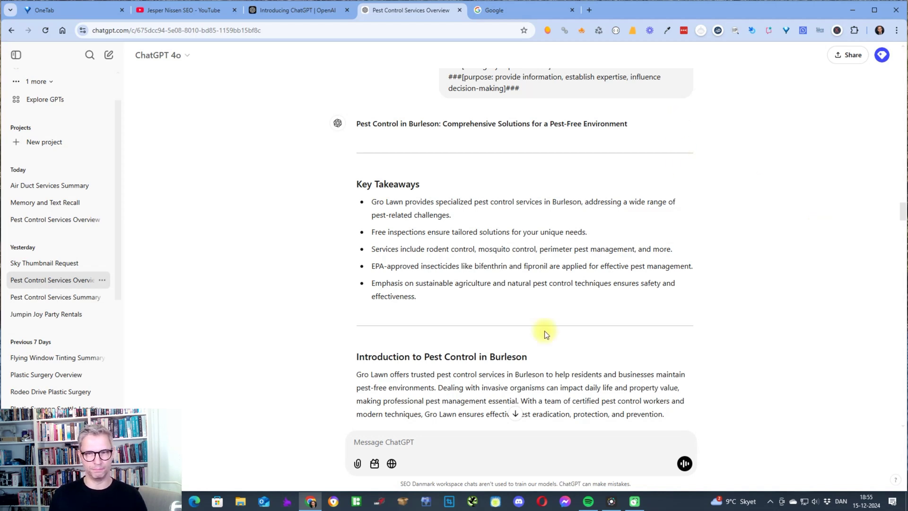
scroll(589, 311, "down", 1)
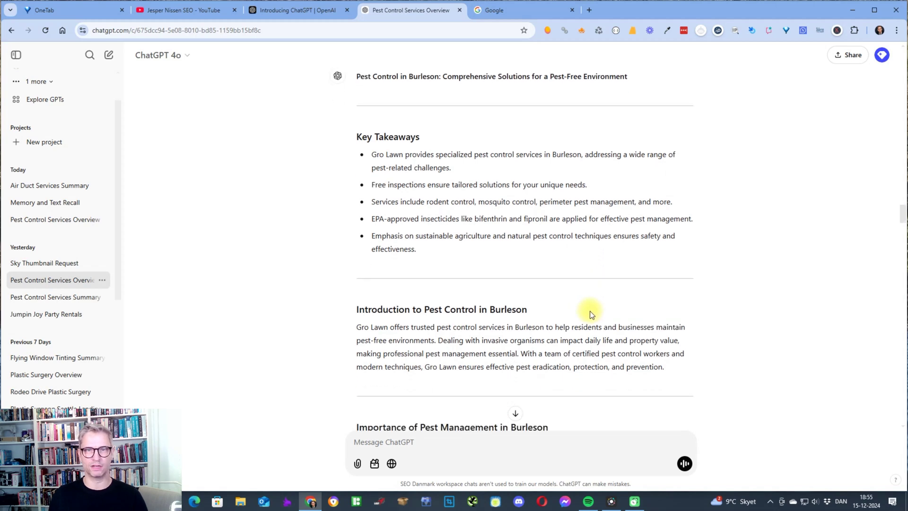
scroll(589, 311, "up", 1)
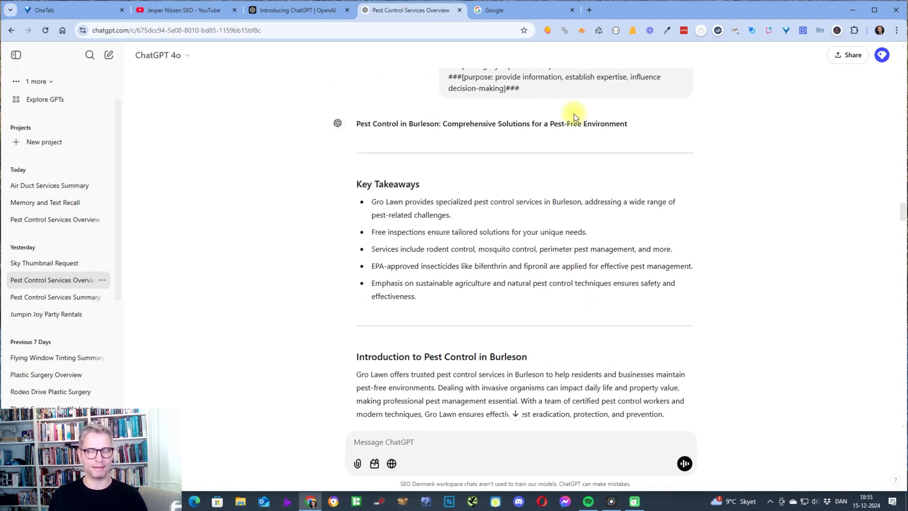
Search Google for "scribbr ai detector" and open Scribbr's AI Detector page.
left_click(529, 12)
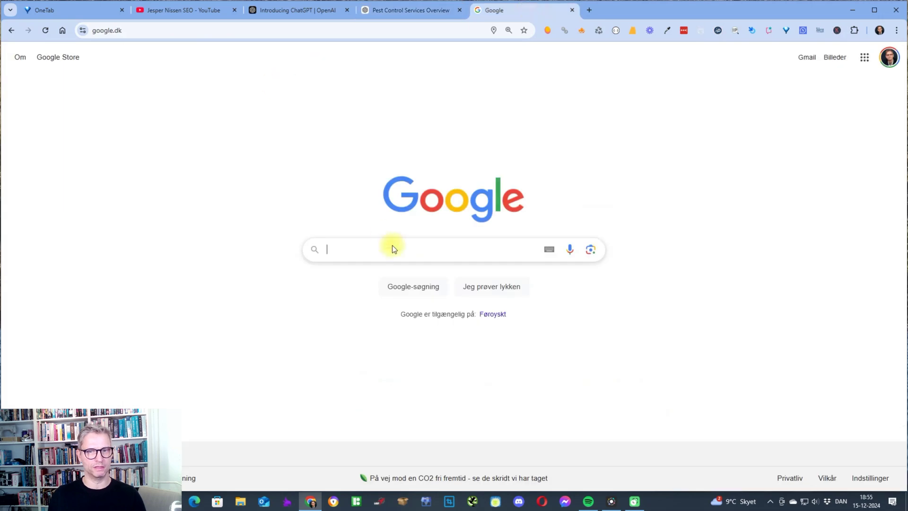
type("scribber")
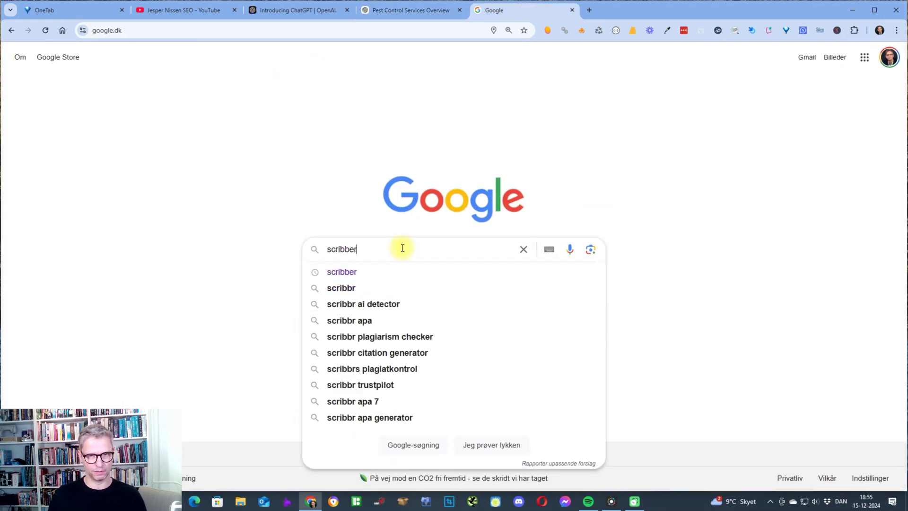
key("BackSpace")
key("BackSpace")
type("r")
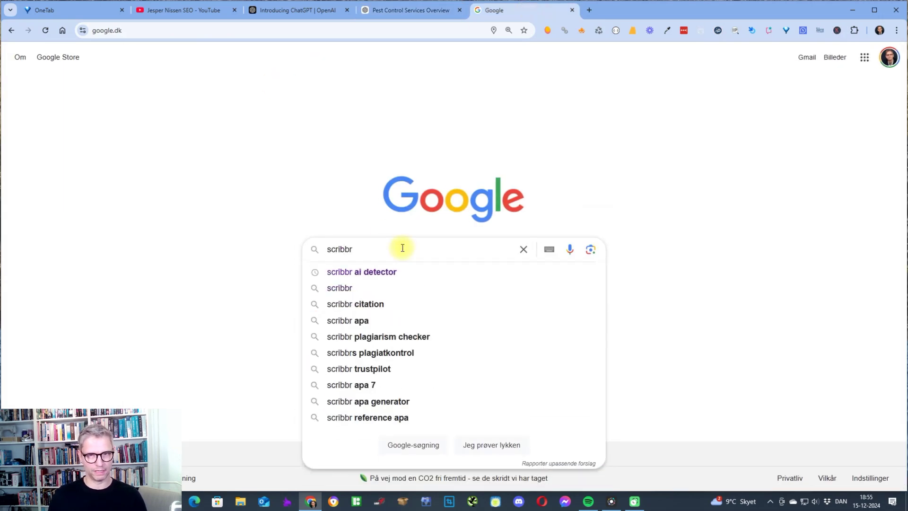
key("Down")
key("Return")
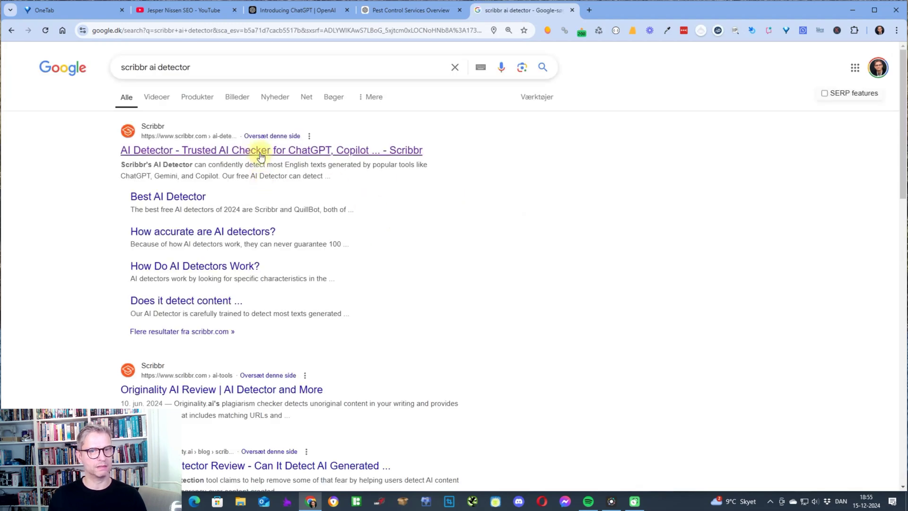
left_click(260, 154)
scroll(877, 222, "down", 2)
scroll(875, 224, "up", 2)
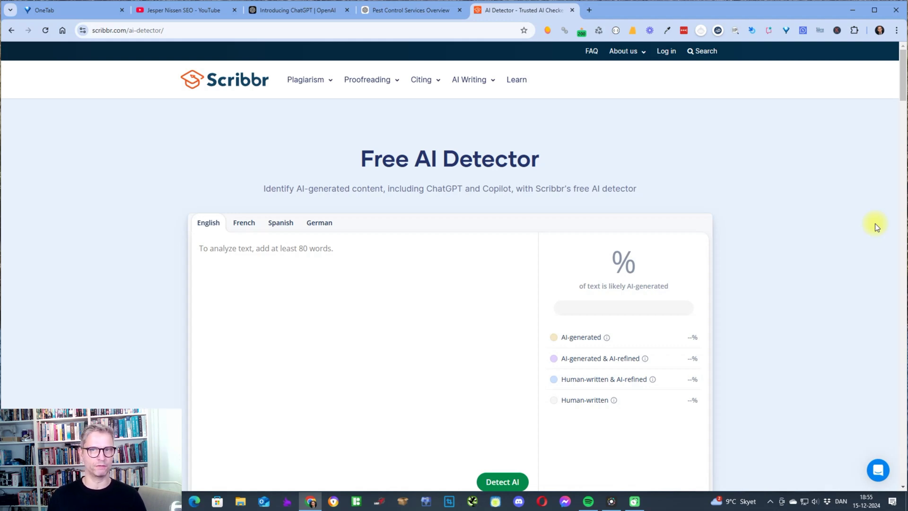
Copy the Burleson pest control article from ChatGPT, from its title through the office contact details.
left_click(428, 10)
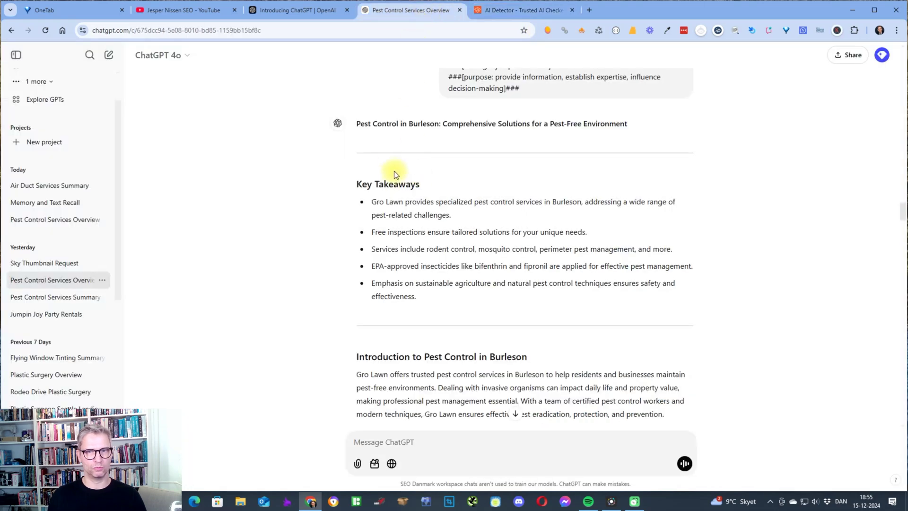
left_click_drag(357, 122, 515, 348)
scroll(432, 258, "down", 10)
scroll(432, 262, "down", 10)
scroll(504, 316, "down", 8)
scroll(504, 317, "down", 5)
right_click(416, 301)
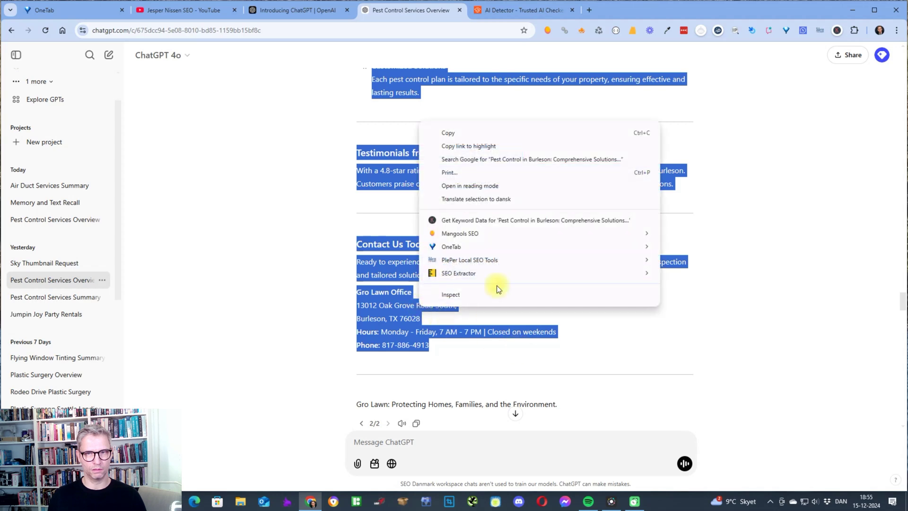
left_click(461, 126)
Paste the article into Scribbr's AI detector and run the AI detection.
left_click(520, 10)
left_click(384, 322)
key("ctrl+v")
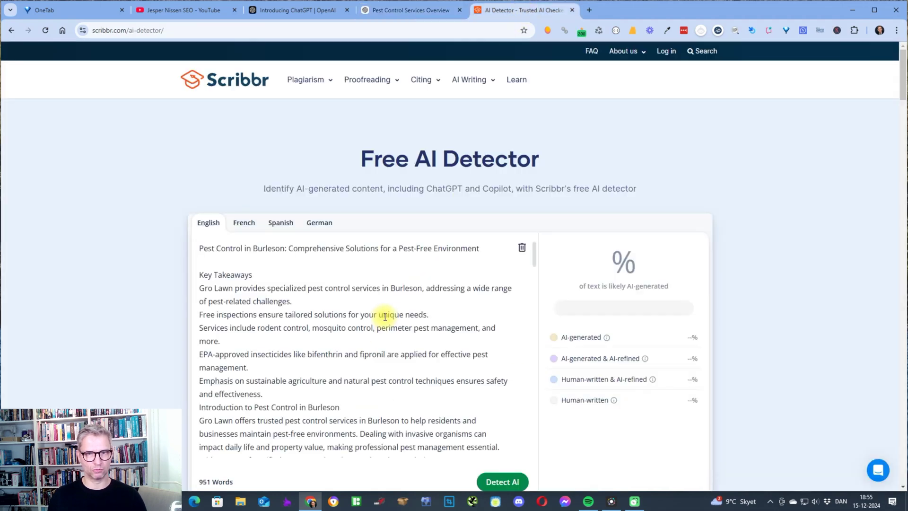
scroll(694, 311, "down", 4)
left_click(502, 293)
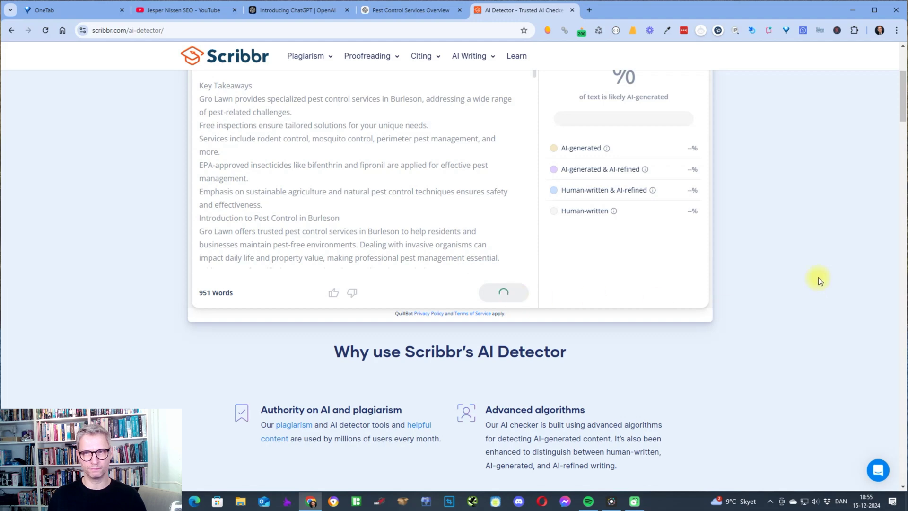
scroll(819, 277, "up", 4)
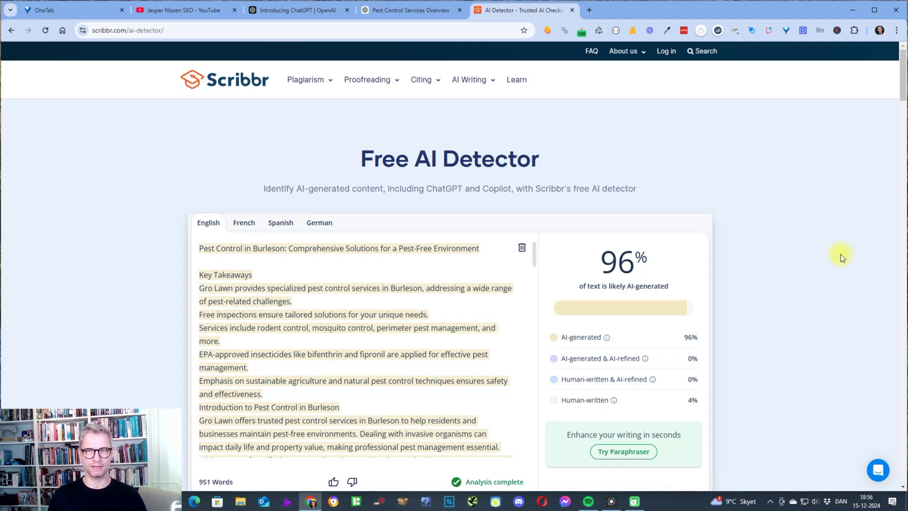
Insert the nonsense text "laskndaksmkajsndkj" on the blank line below the title and rerun the AI detection.
left_click(253, 262)
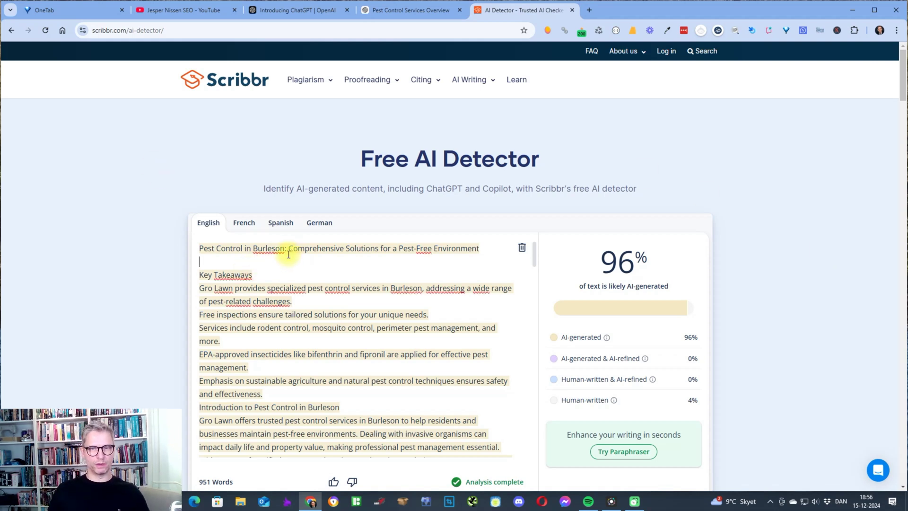
type("laskndaksmkajsndkj")
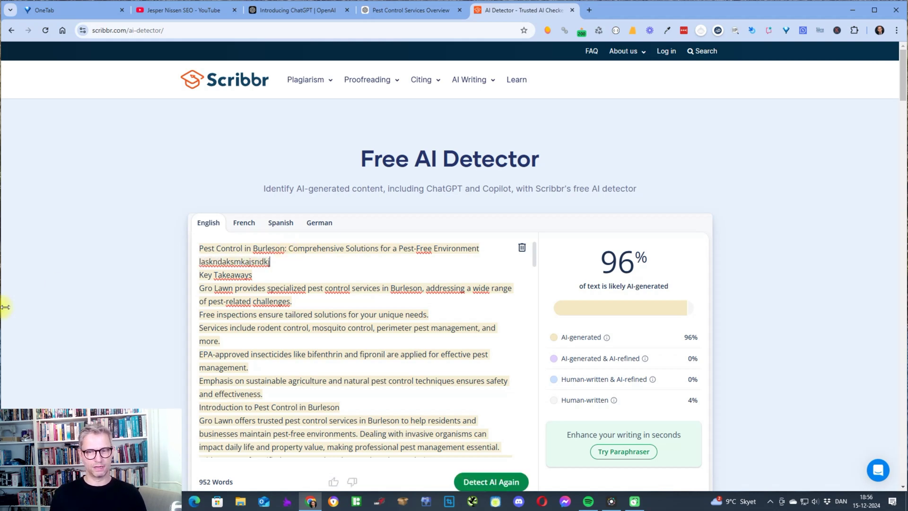
left_click(473, 482)
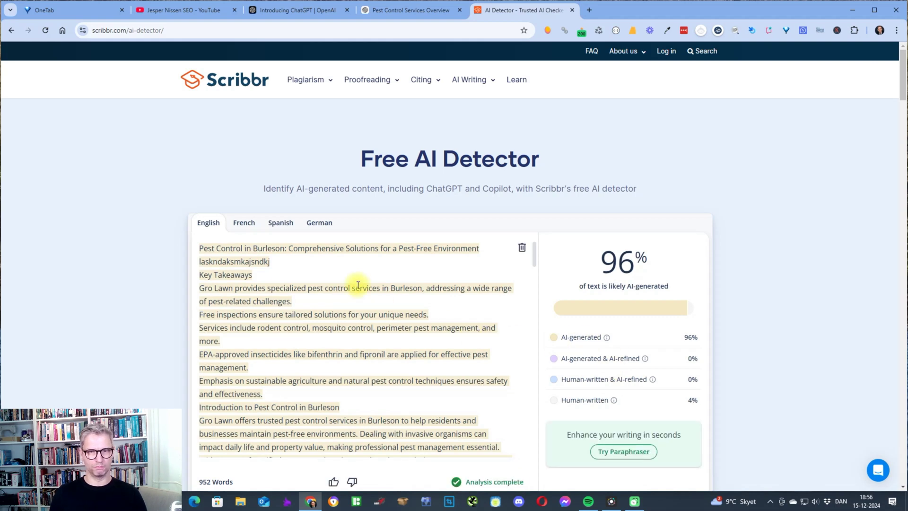
Delete the nonsense text below the title, leaving the line blank.
left_click_drag(283, 263, 206, 266)
key("BackSpace")
key("BackSpace")
key("BackSpace")
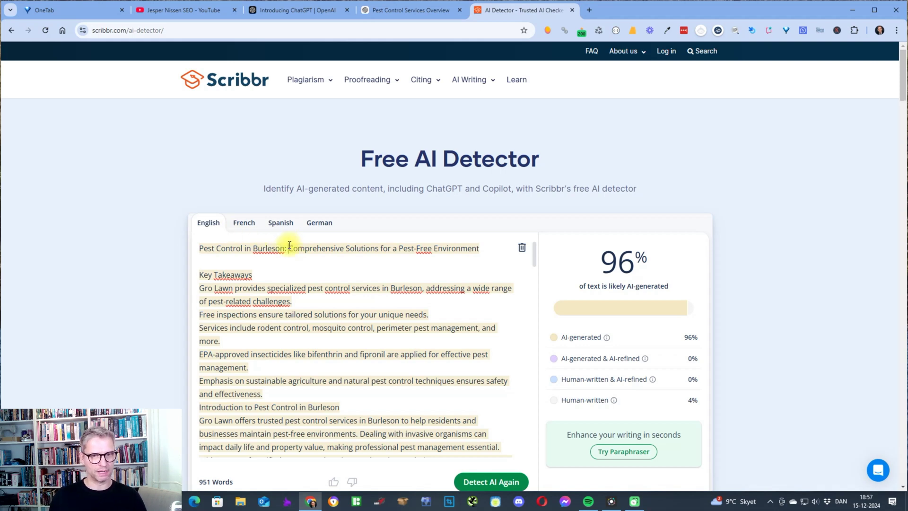
Insert "Gro Lawn" after "Pest Control in Burleson:" in the article title.
key("shift+Home")
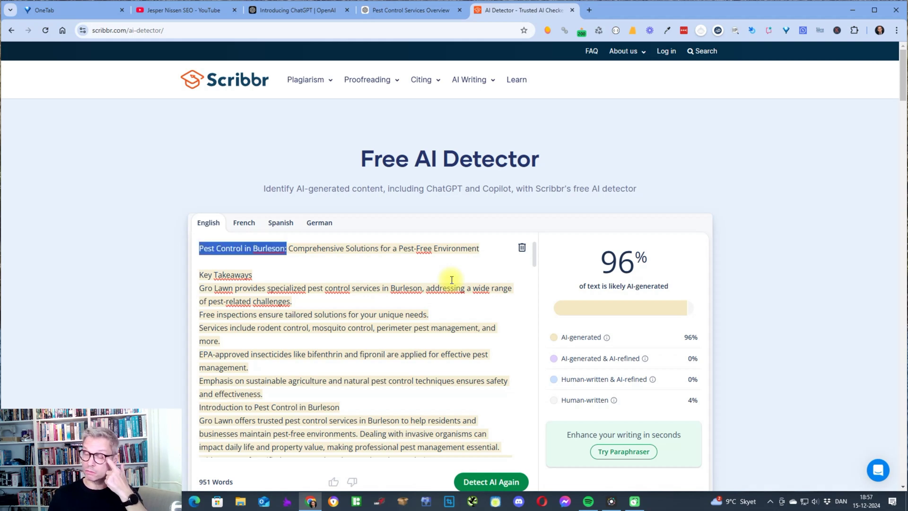
key("Right")
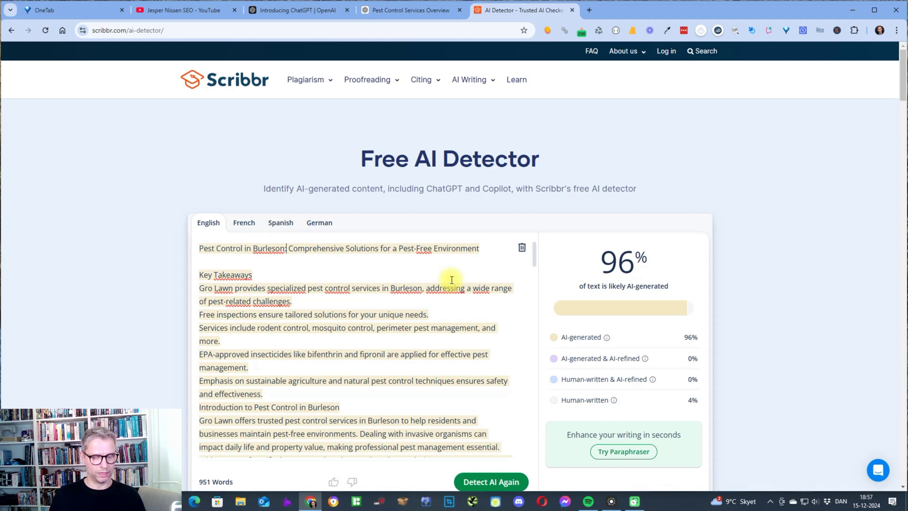
type("Gro Law")
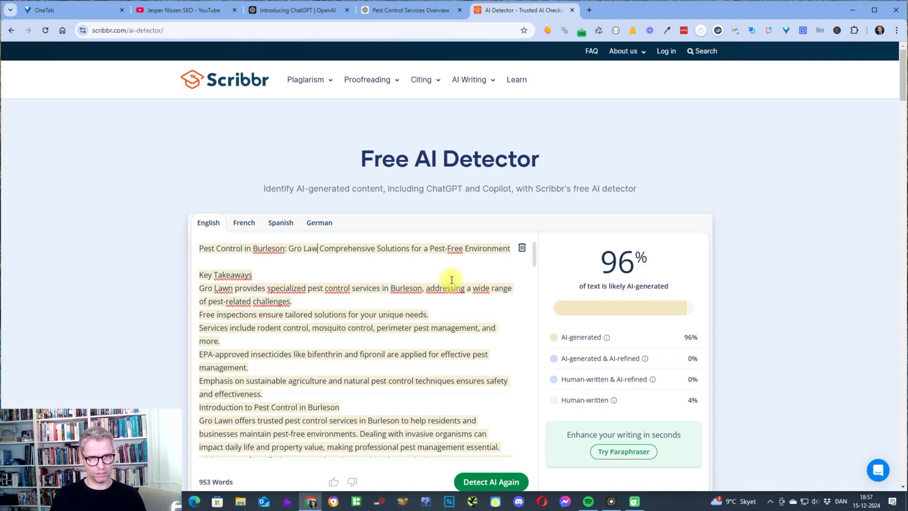
type("n")
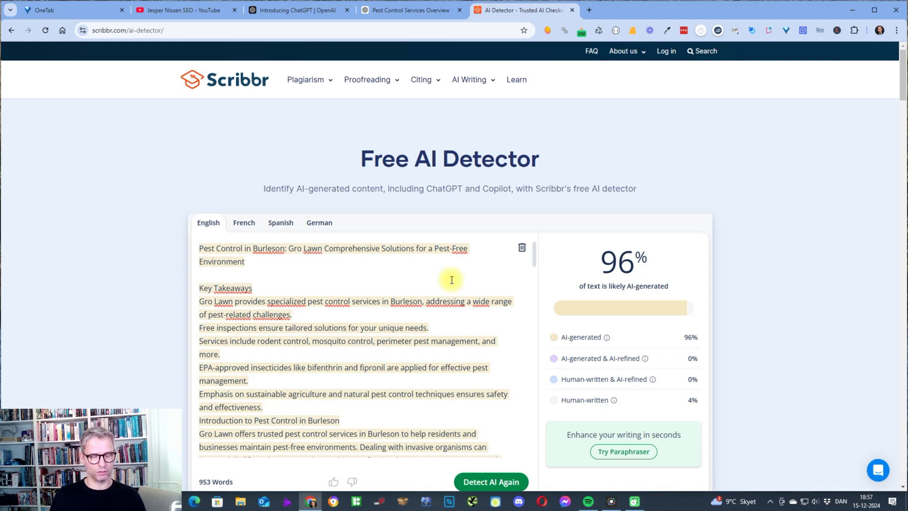
key("Left")
key("Left")
key("Left")
key("Left")
key("Left")
key("Left")
key("Left")
key("Left")
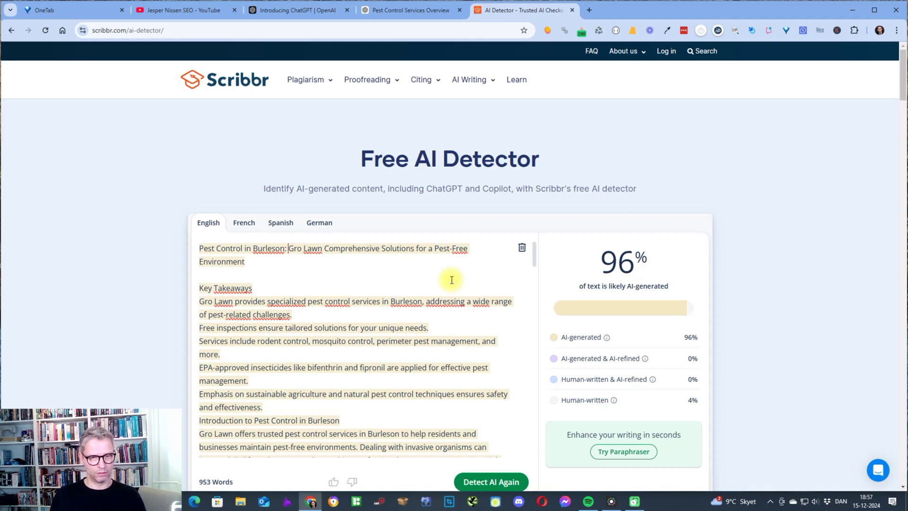
type("At")
key("BackSpace")
key("BackSpace")
key("BackSpace")
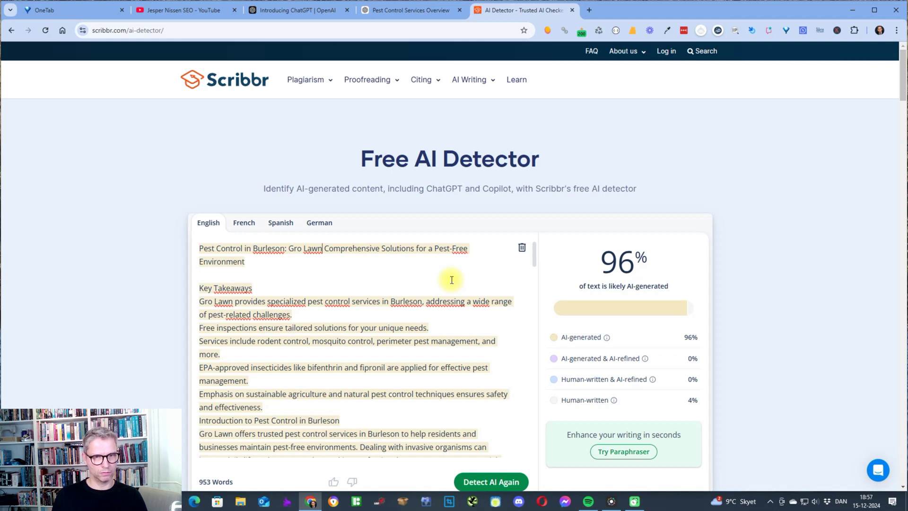
Add the word "offer" after "Gro Lawn" in the article title.
key("Left")
key("Left")
key("Left")
key("Left")
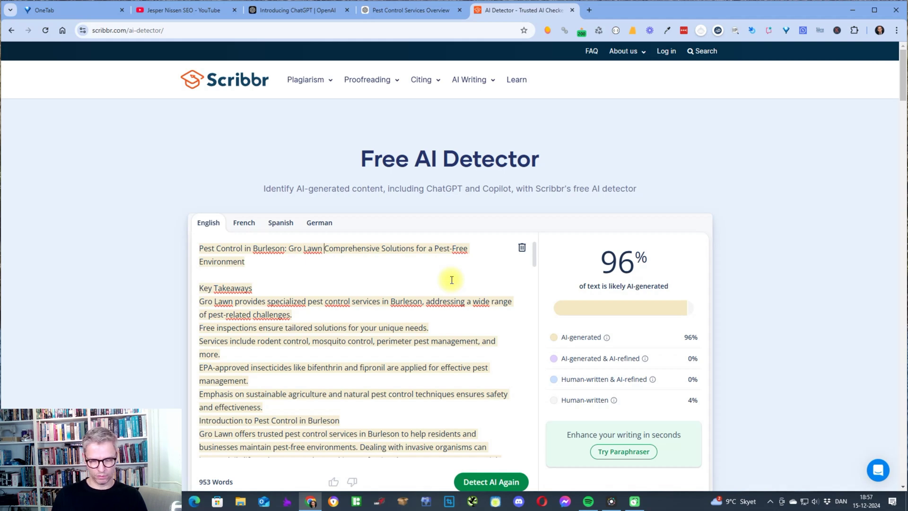
type("offer")
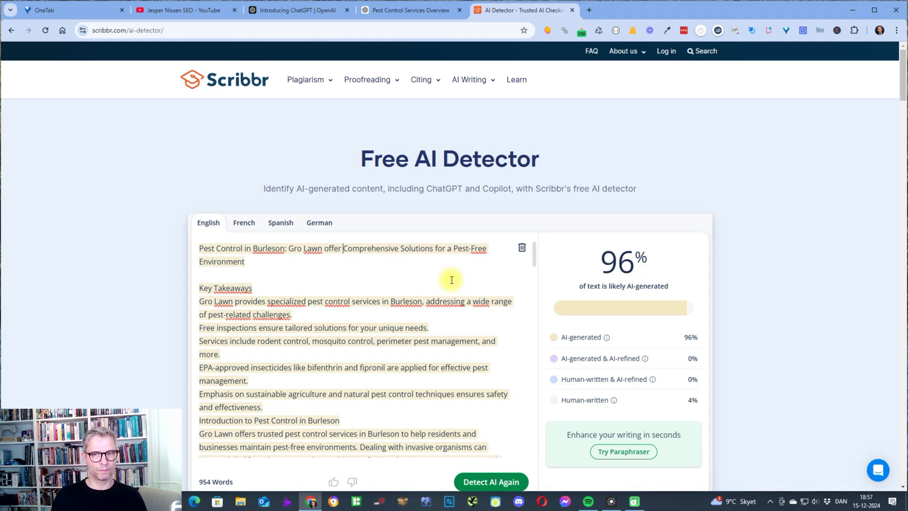
Delete "Comprehensive Solutions for" so the title ends with "Gro Lawn offer a Pest-Free Environment".
key("shift+Right")
key("shift+Right")
key("shift+Right")
key("shift+Right")
key("shift+Right")
key("shift+Right")
key("shift+Right")
key("shift+Right")
key("shift+Right")
key("shift+Right")
key("shift+Right")
key("shift+Right")
key("shift+Right")
key("shift+Right")
key("shift+Right")
key("shift+Right")
key("shift+Right")
key("shift+Right")
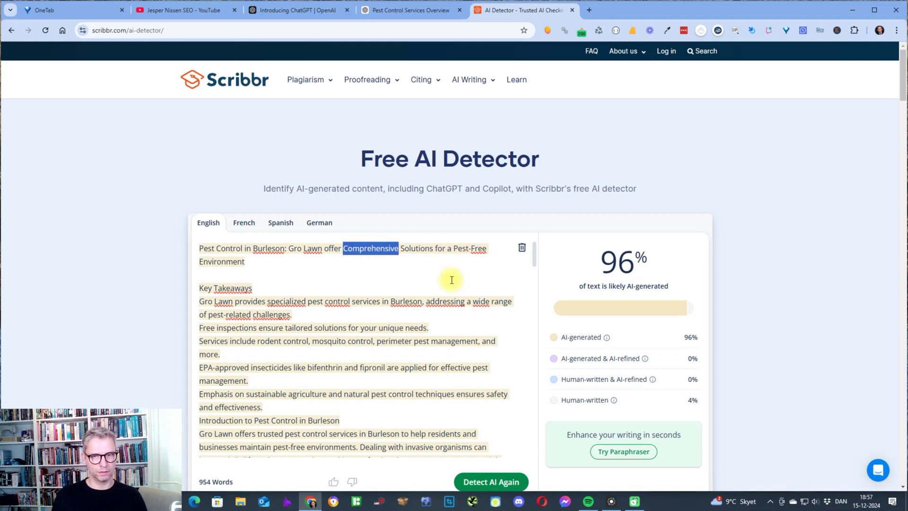
key("shift+Right")
key("shift+Right")
key("shift+Right")
key("shift+Right")
key("shift+Right")
key("shift+Right")
key("shift+Right")
key("shift+Right")
key("shift+Right")
key("BackSpace")
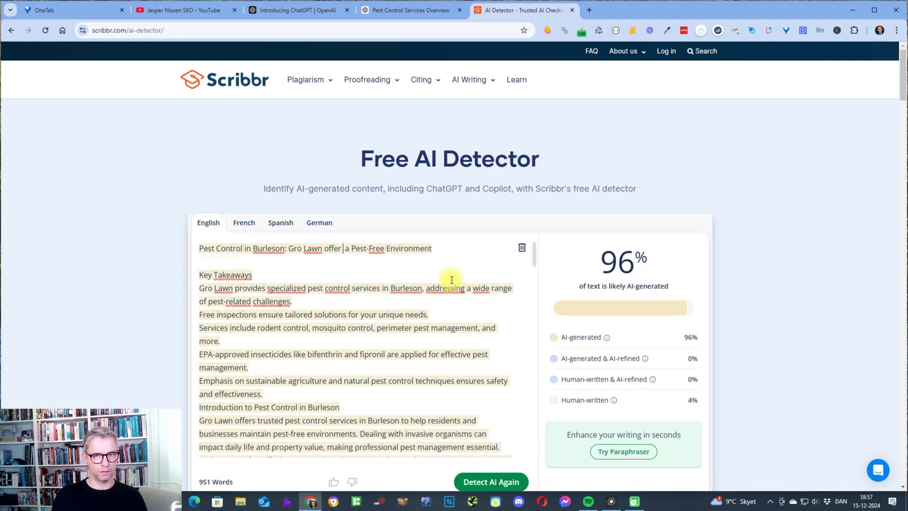
key("BackSpace")
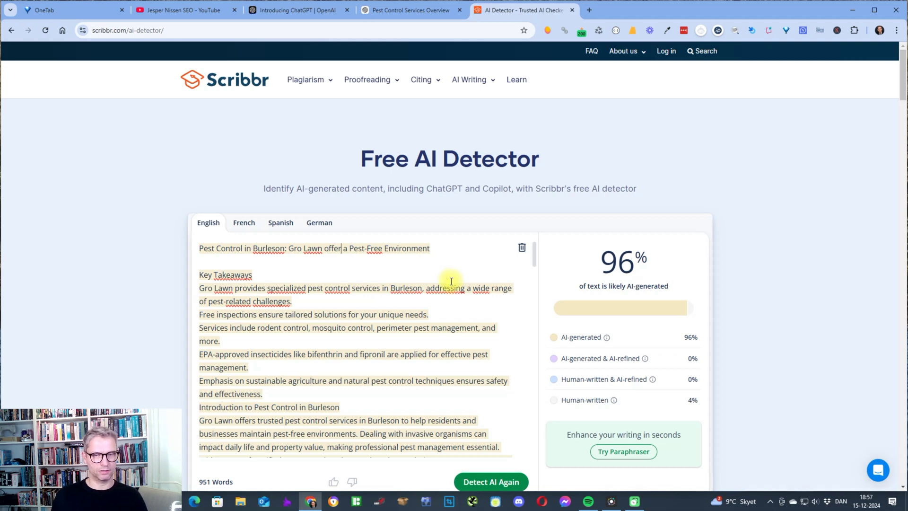
Reword the opening of the first key takeaway as "At Gro Lawn we provide".
left_click(260, 274)
scroll(527, 340, "down", 1)
scroll(856, 295, "down", 3)
scroll(267, 222, "up", 1)
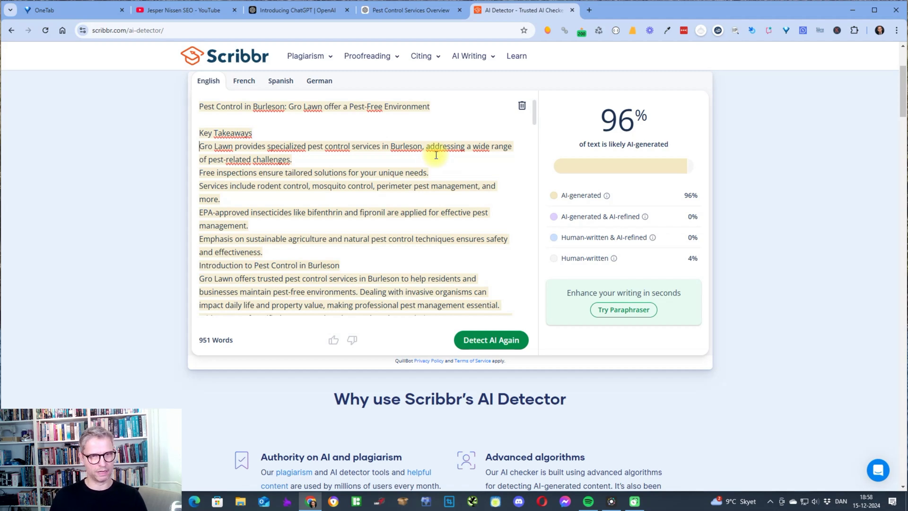
type("At")
key("ctrl+Right")
key("ctrl+Right")
type("we")
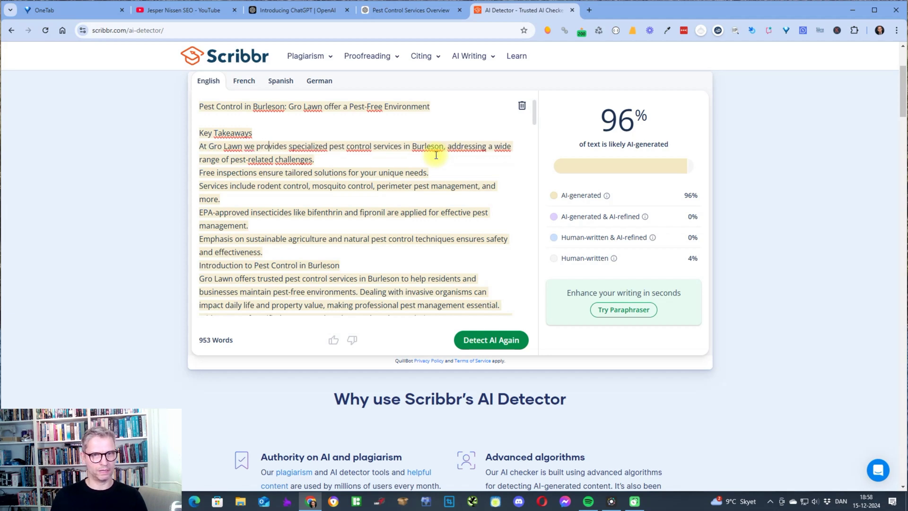
key("Right")
key("Right")
key("Right")
key("Right")
key("Right")
key("BackSpace")
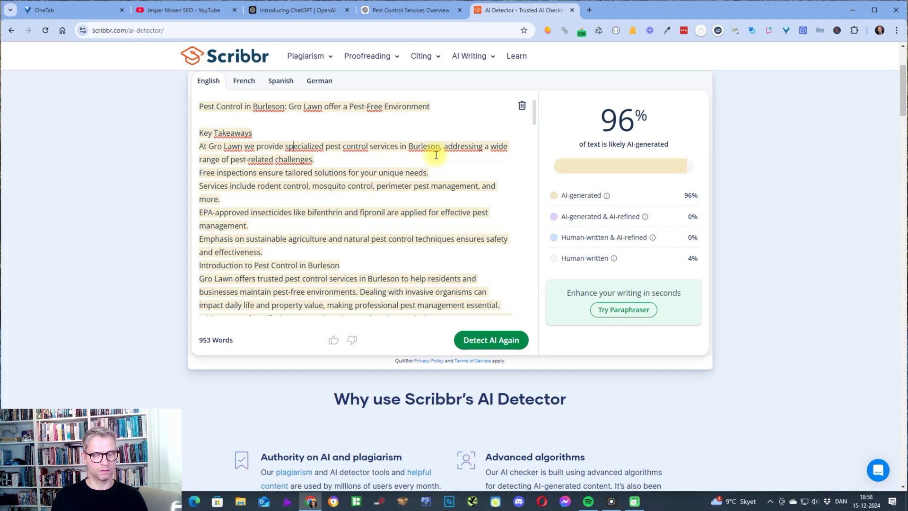
Delete the word "specialized" before "pest control services" in the first key takeaway.
key("Left")
key("Left")
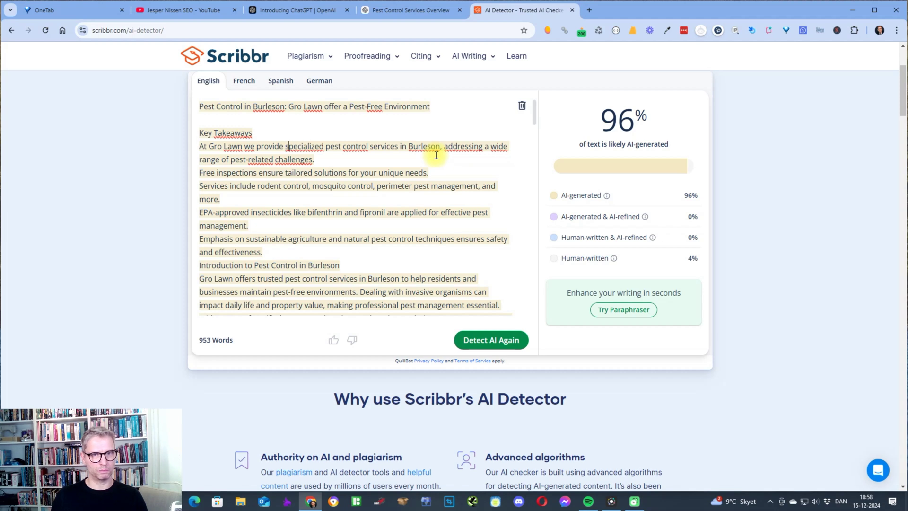
key("shift+Right")
key("shift+Right")
key("shift+Right")
key("shift+Right")
key("shift+Right")
key("shift+Right")
key("shift+Right")
key("shift+Right")
key("shift+Right")
key("shift+Right")
key("shift+Right")
key("shift+Right")
key("shift+Left")
key("BackSpace")
key("Right")
key("Right")
key("Right")
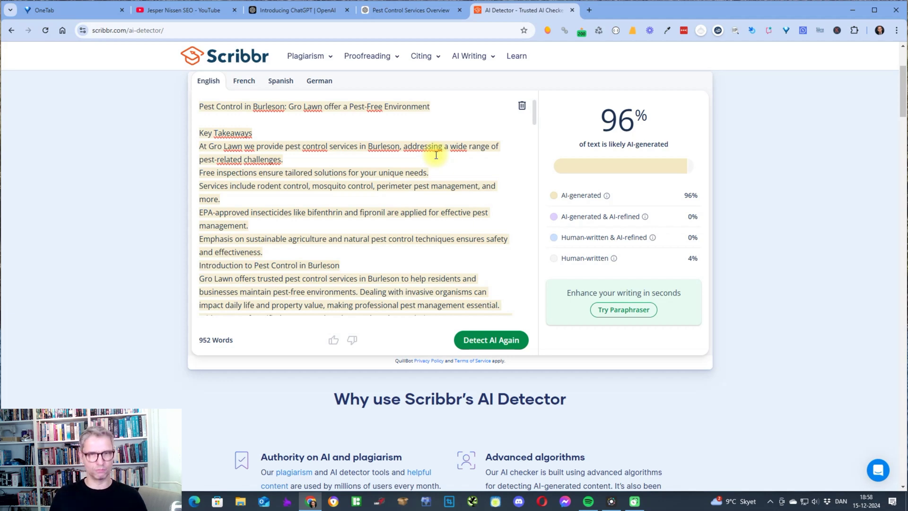
key("Left")
key("Left")
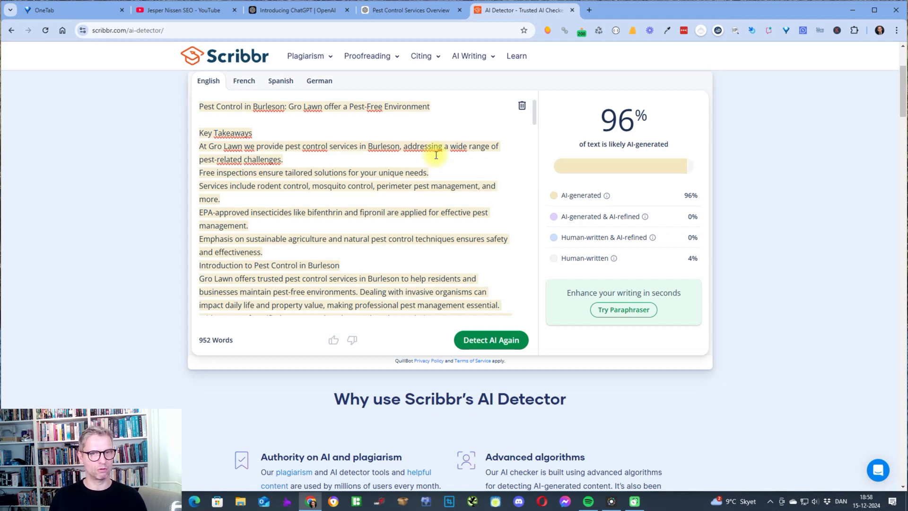
key("ctrl+Right")
key("ctrl+Right")
key("ctrl+Right")
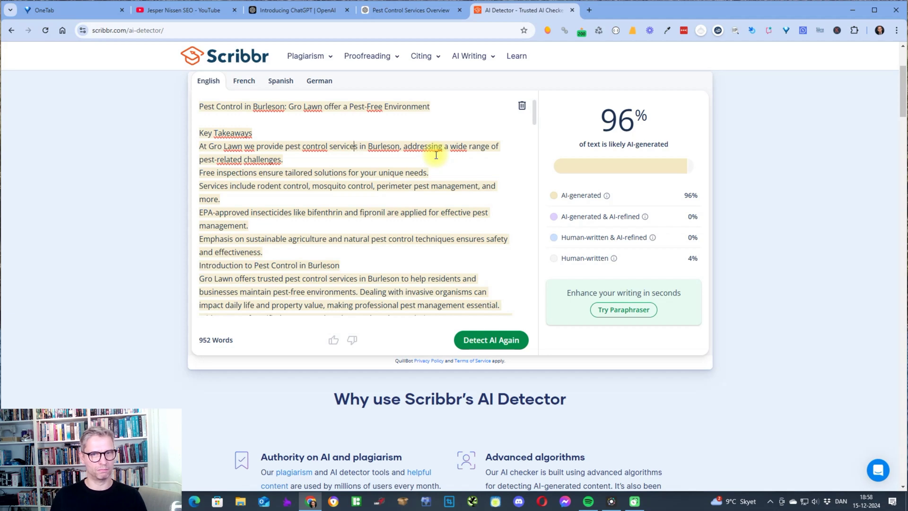
End the first key takeaway's opening sentence with a period after "pest control services".
type(". Our main")
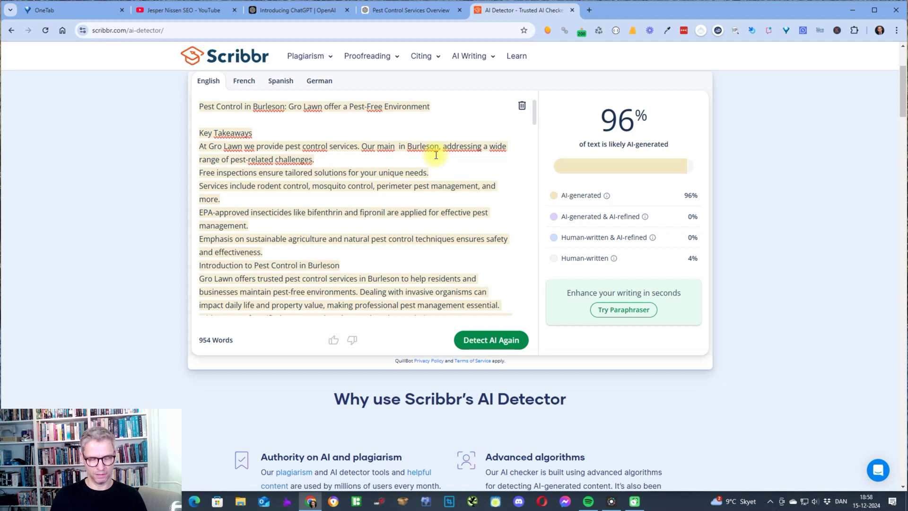
type(" working")
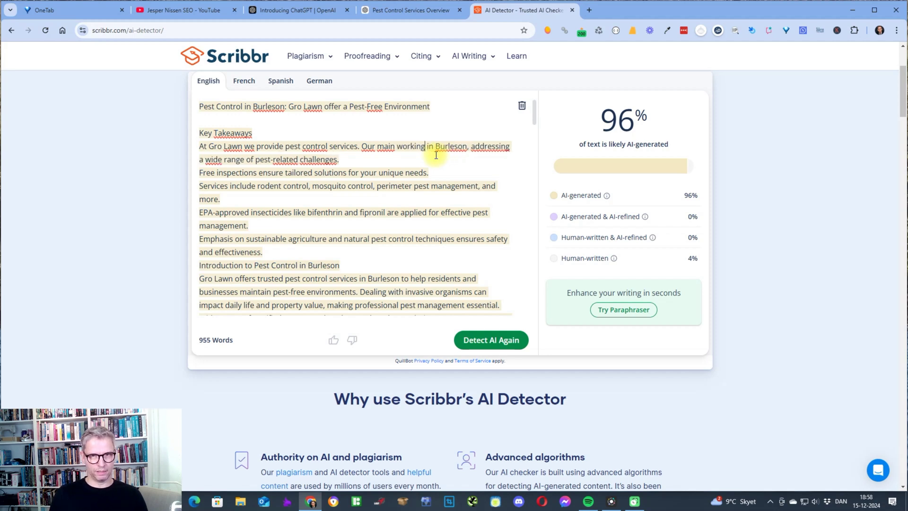
key("BackSpace")
key("BackSpace")
key("BackSpace")
key("BackSpace")
key("BackSpace")
key("BackSpace")
key("BackSpace")
key("BackSpace")
key("BackSpace")
key("BackSpace")
key("BackSpace")
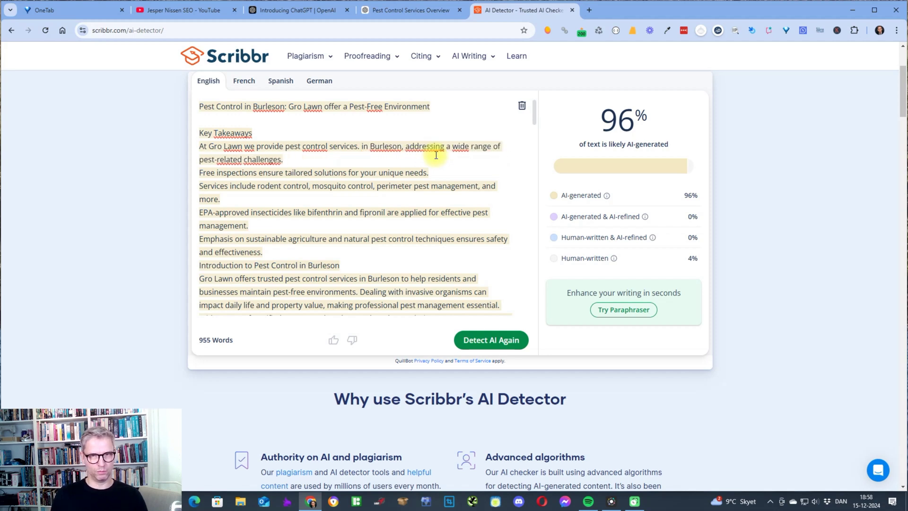
Start the second sentence of the first key takeaway with "We service" and remove "in" before "Burleson".
type("We ")
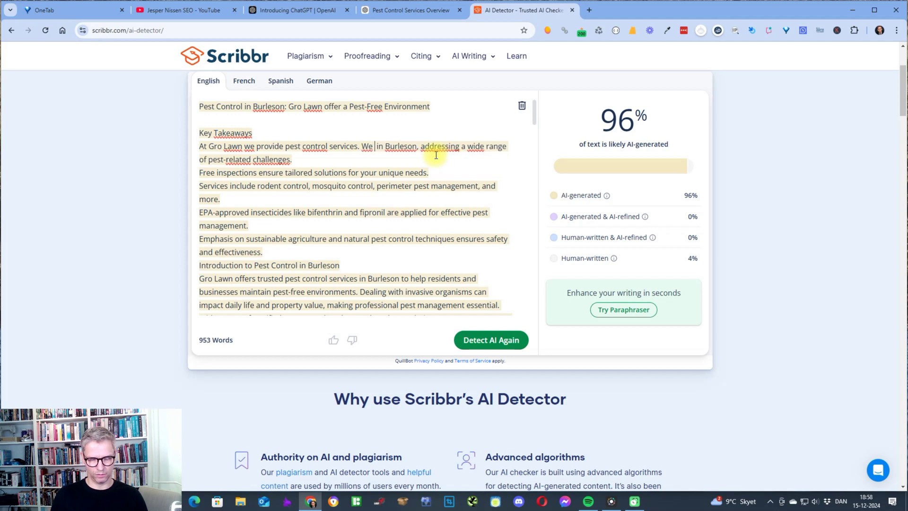
type("service")
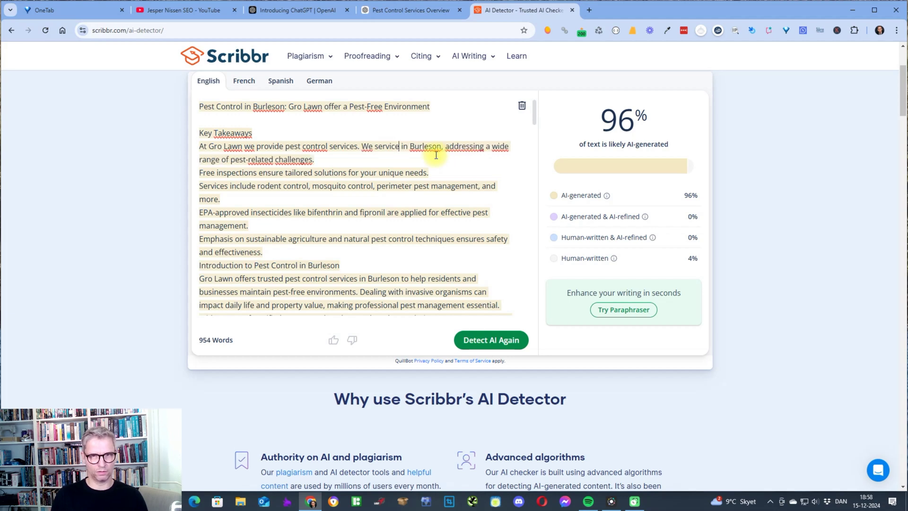
key("shift+Right")
key("shift+Right")
key("shift+Right")
key("Delete")
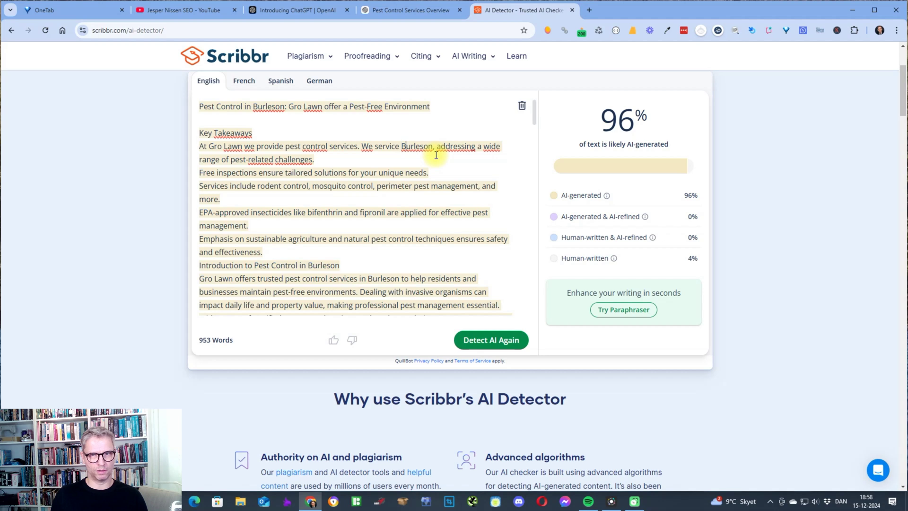
Add "and surroinding cities" after "We service Burleson" in the first key takeaway.
key("Right")
key("Right")
key("Right")
key("Right")
key("Right")
type("and ")
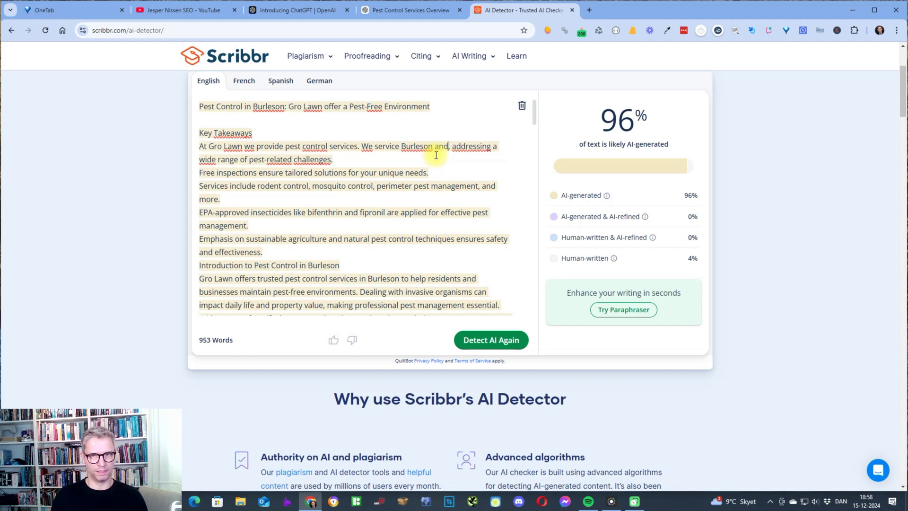
type("surroindin")
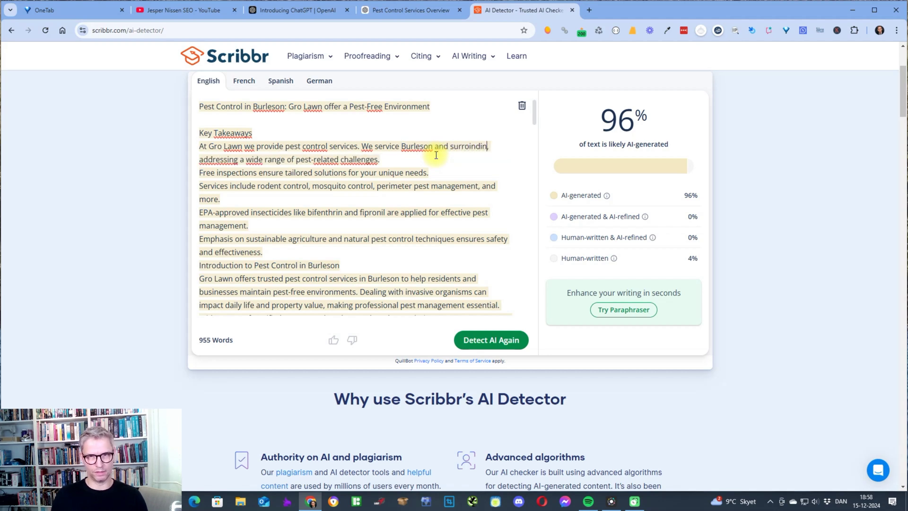
key("BackSpace")
key("BackSpace")
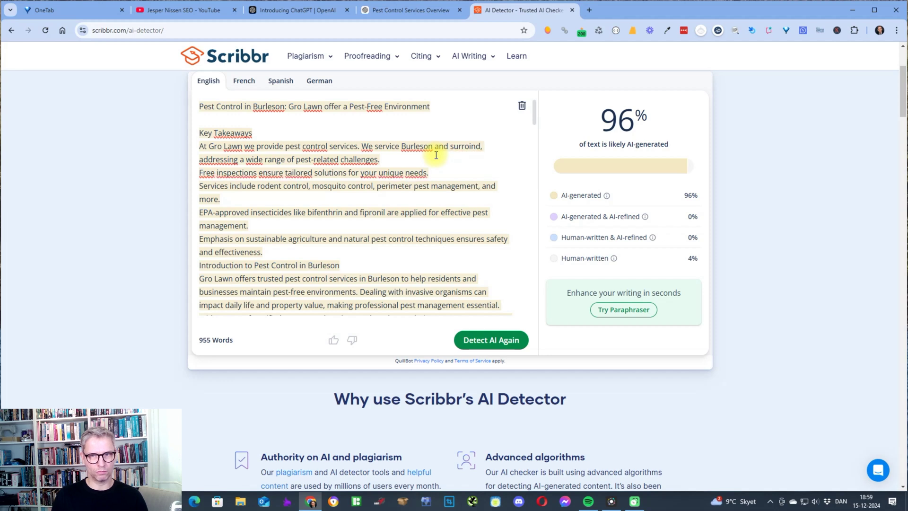
key("BackSpace")
key("BackSpace")
key("BackSpace")
type("unding cities")
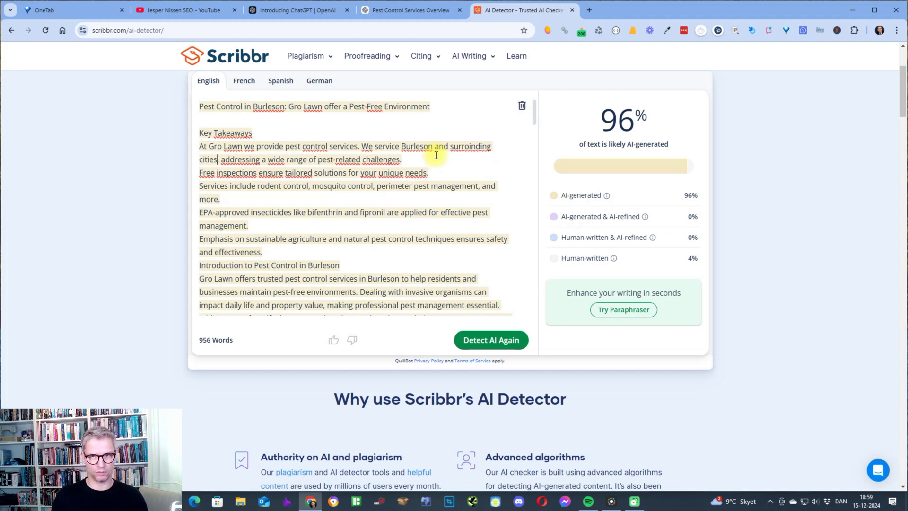
End the sentence after "cities" with a period and replace "addressing a" with "We help with a".
key("BackSpace")
key("BackSpace")
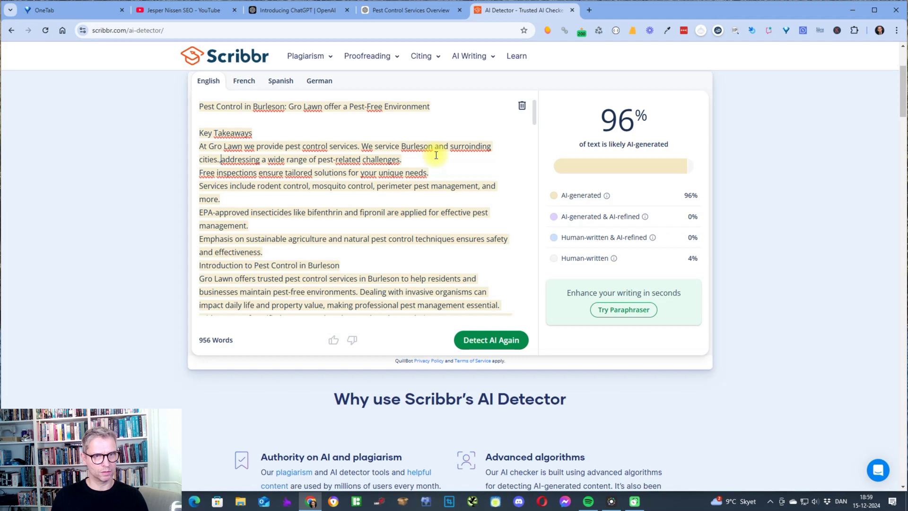
type("We help with")
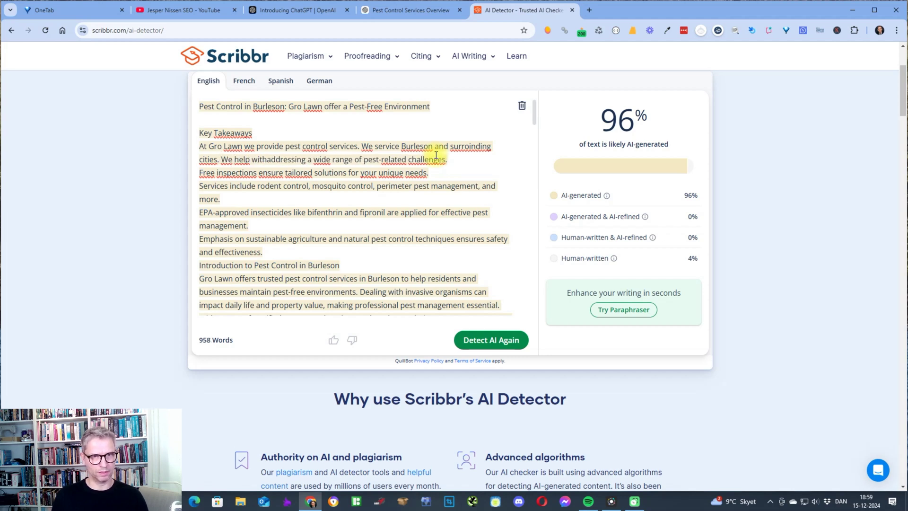
key("shift+Right")
key("shift+Right")
key("shift+Right")
key("shift+Right")
key("shift+Right")
key("shift+Right")
key("shift+Right")
key("shift+Right")
key("shift+Right")
key("shift+Right")
key("shift+Right")
key("shift+Right")
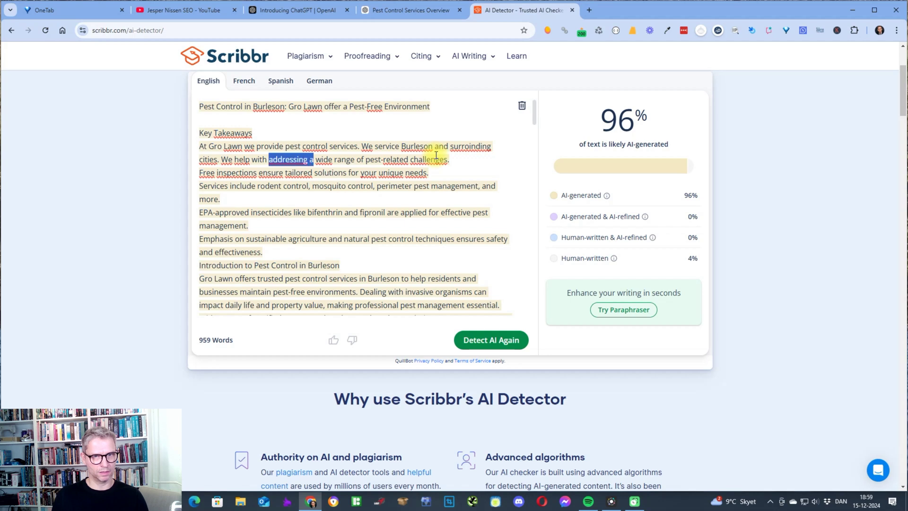
type("a")
Replace "wide range" with "variety" in the "We help with a" sentence.
key("Right")
key("shift+Right")
key("shift+Right")
key("shift+Right")
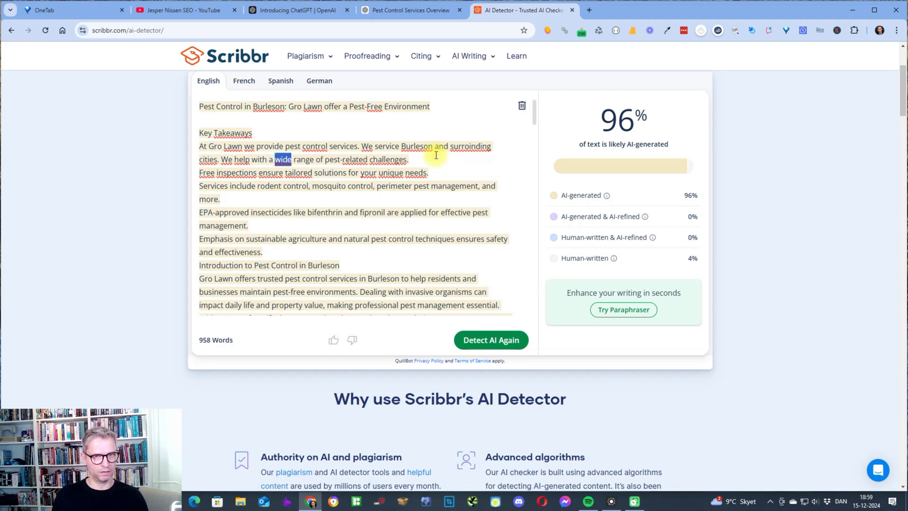
key("shift+Right")
type("variety")
key("shift+Right")
key("shift+Right")
key("shift+Right")
key("shift+Right")
key("shift+Right")
key("shift+Right")
key("BackSpace")
key("Delete")
Replace "challenges" with "problems" at the end of the first key takeaway.
key("Right")
key("Right")
key("Right")
key("Right")
key("Right")
key("Right")
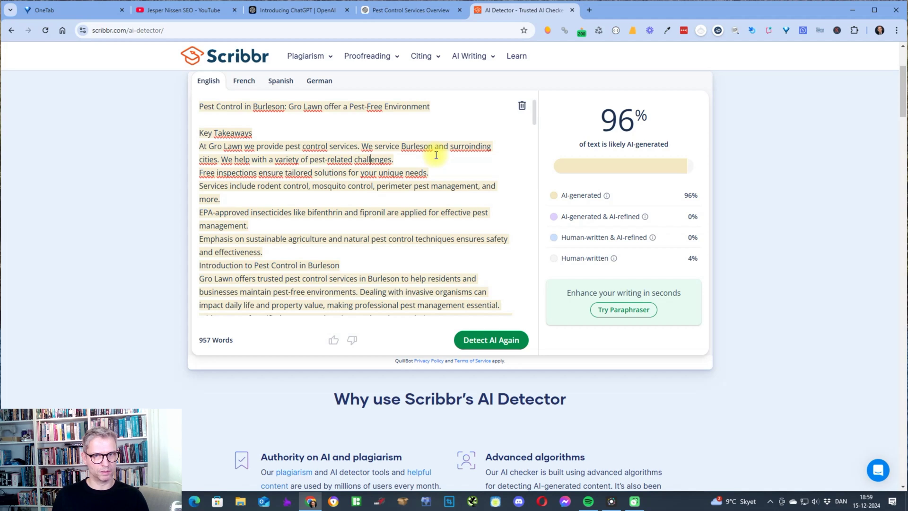
key("BackSpace")
key("BackSpace")
key("BackSpace")
key("BackSpace")
key("BackSpace")
key("BackSpace")
key("BackSpace")
key("BackSpace")
key("BackSpace")
key("BackSpace")
key("BackSpace")
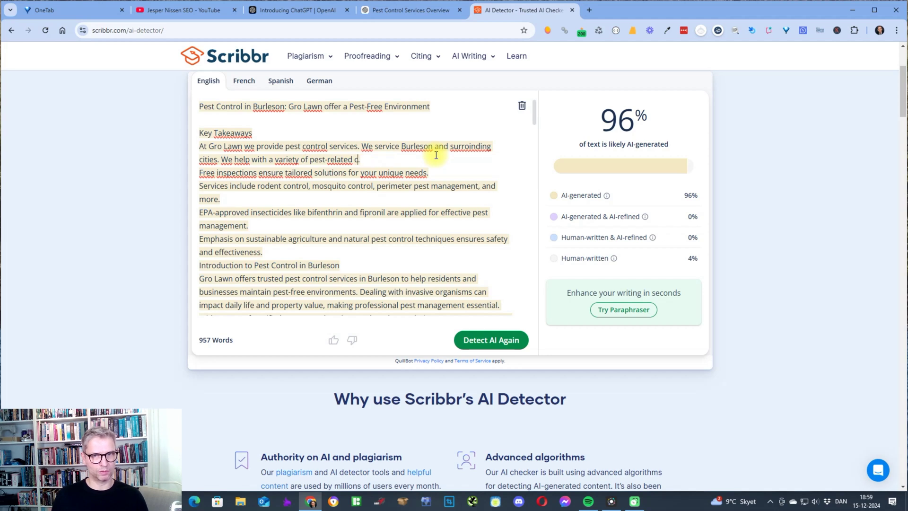
type("problems.")
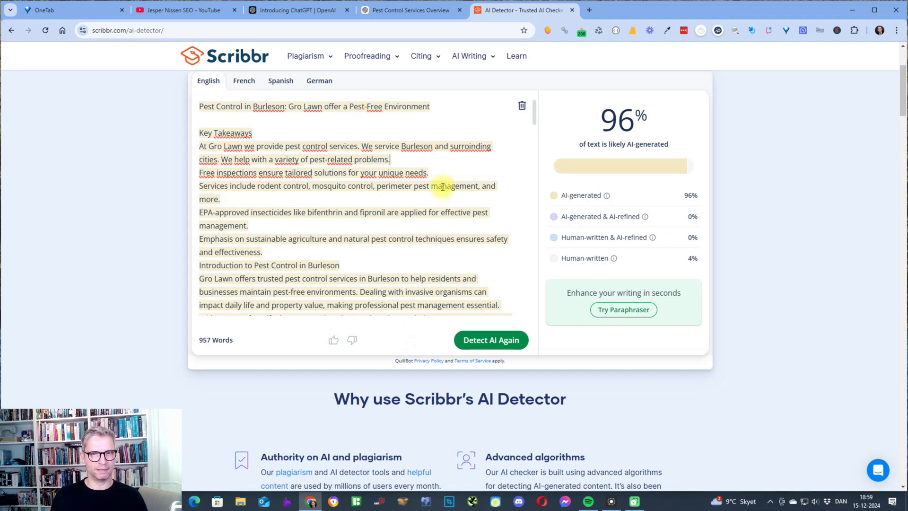
Add a blank line after the first key takeaway and run the AI detection again.
key("Return")
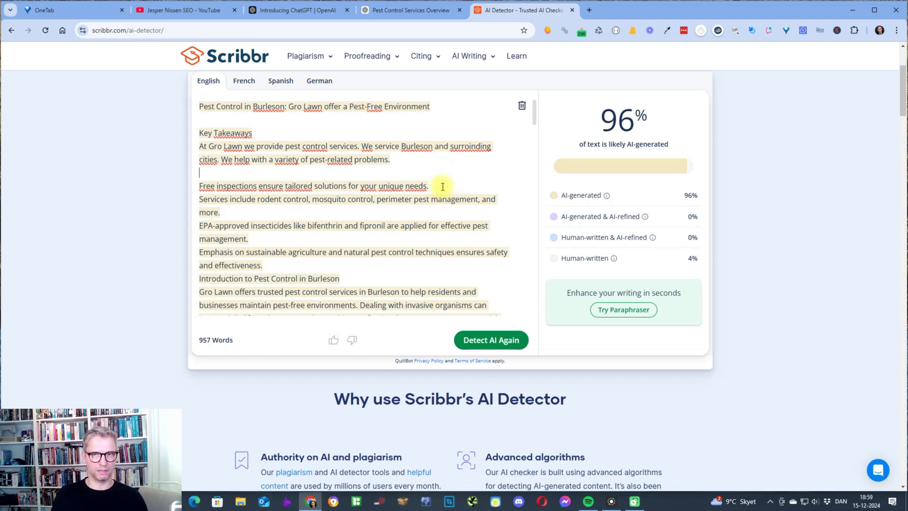
left_click(489, 339)
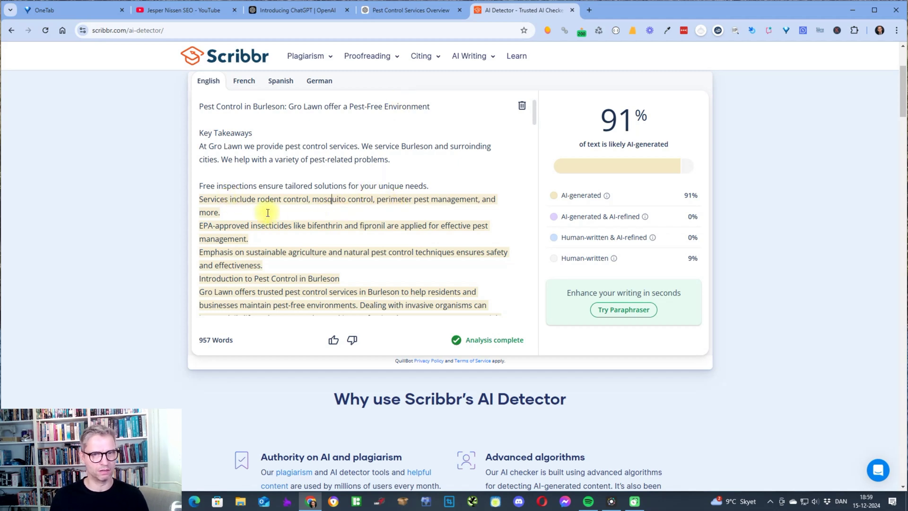
Insert "We help with" at the start of the takeaway that lists rodent and mosquito control.
left_click(283, 208)
key("Home")
type("Our")
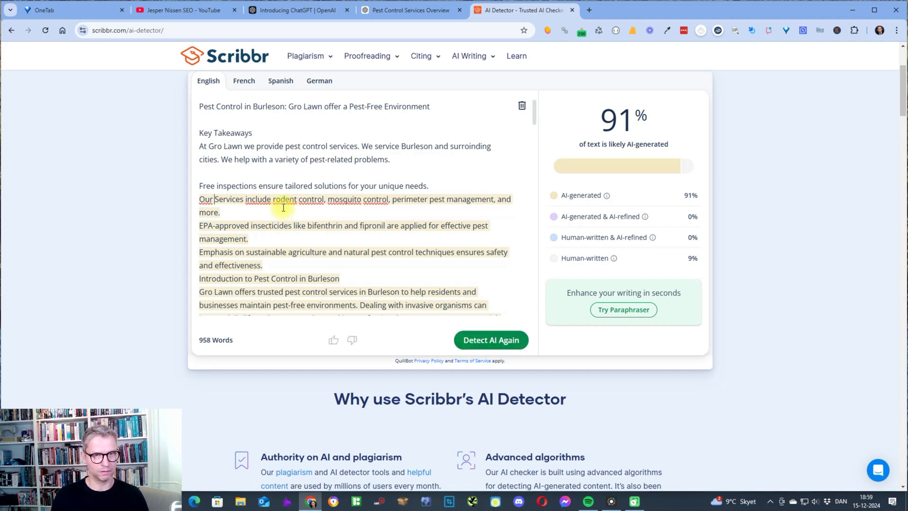
key("BackSpace")
key("BackSpace")
key("BackSpace")
type("We ")
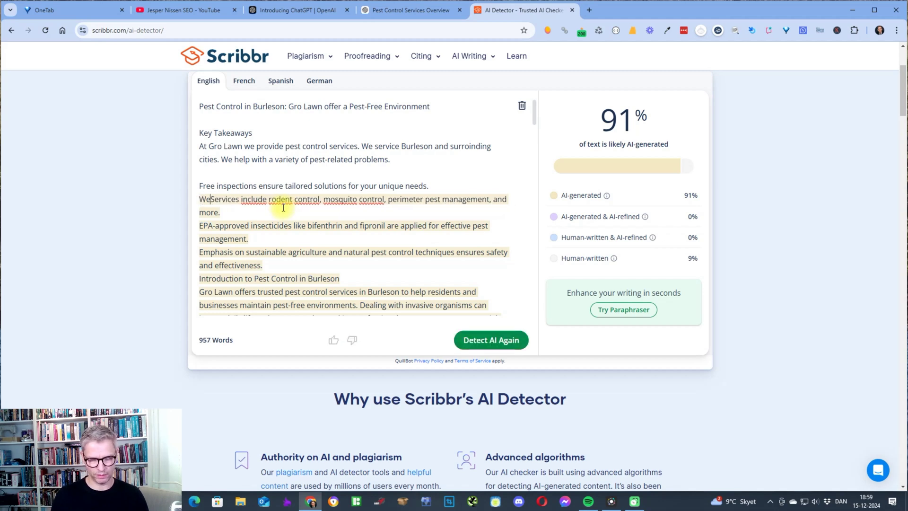
type("help with")
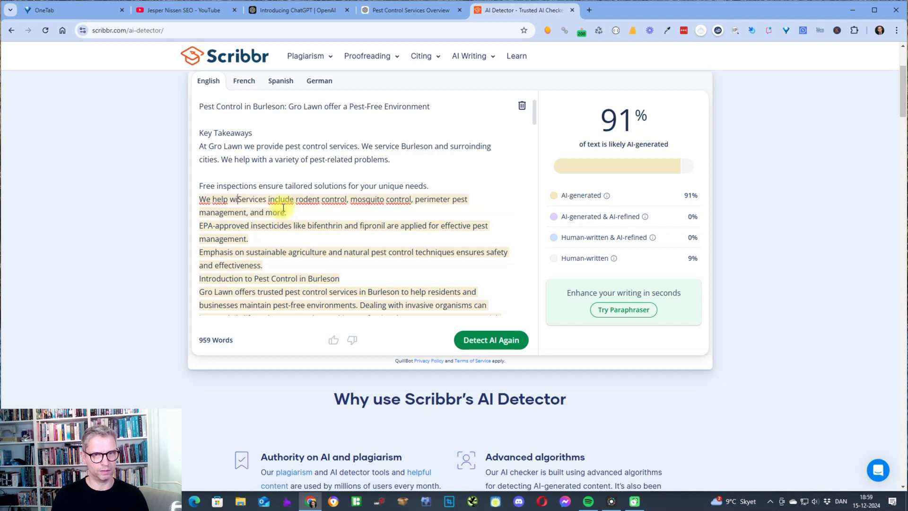
Delete "Services include" before "rodent control" in the services takeaway.
key("shift+Right")
key("shift+Right")
key("shift+Right")
key("shift+Right")
key("shift+Right")
key("shift+Right")
key("shift+Right")
key("shift+Right")
key("shift+Right")
key("shift+Right")
key("shift+Right")
key("shift+Right")
key("shift+Right")
key("shift+Right")
key("shift+Right")
key("shift+Right")
key("shift+Right")
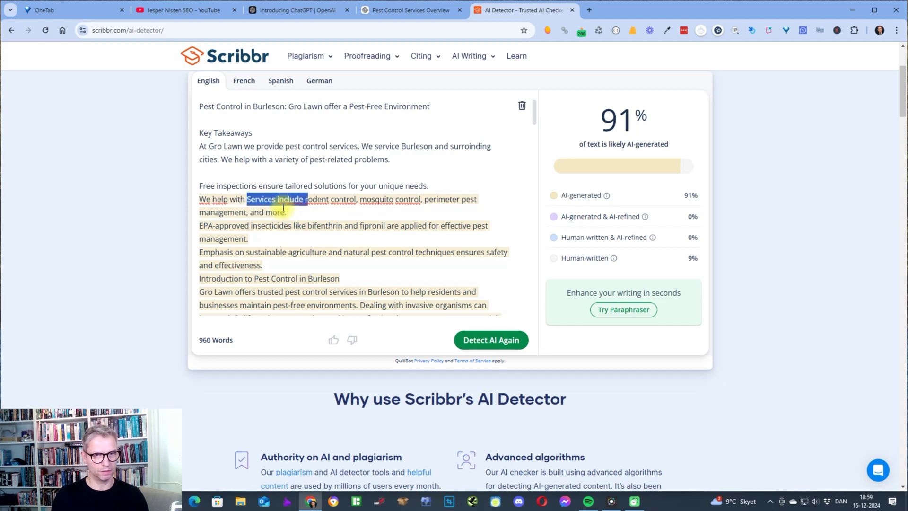
key("BackSpace")
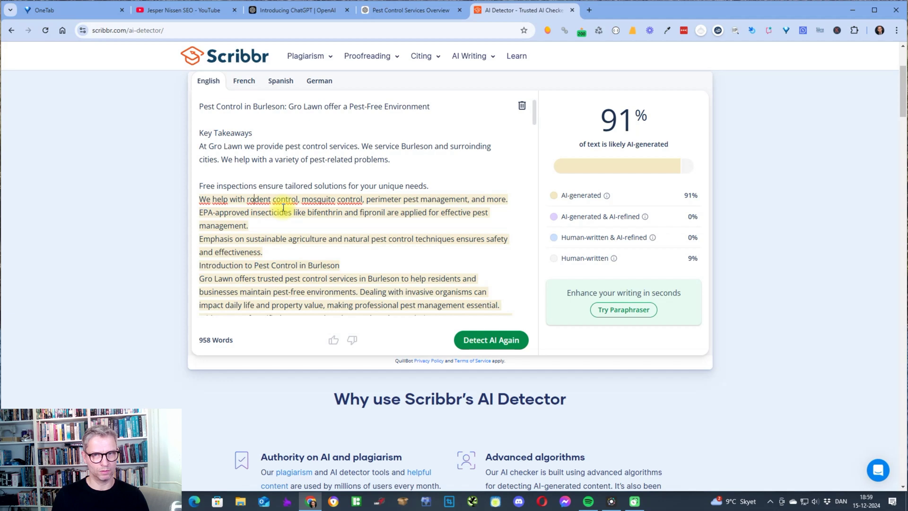
Replace the comma after "mosquito control" with "and" in the services takeaway.
key("Right")
key("Right")
key("Right")
key("Right")
key("Right")
key("Right")
key("Right")
key("Right")
key("Right")
key("Right")
key("Right")
key("Right")
key("Right")
key("Right")
key("Right")
key("Right")
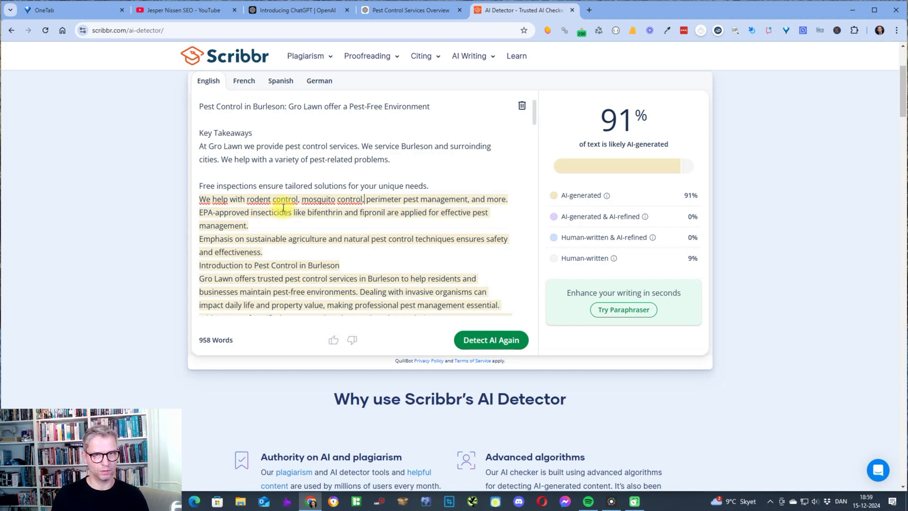
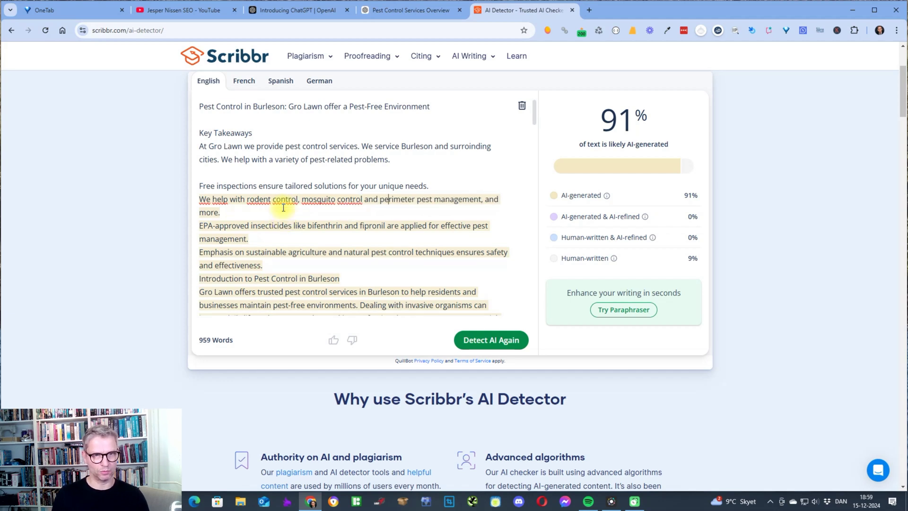
Delete ", and more" so the services takeaway ends with "perimeter pest management".
key("shift+Right")
key("shift+Right")
key("shift+Right")
key("shift+Right")
key("shift+Right")
key("shift+Right")
key("shift+Right")
key("shift+Right")
key("shift+Right")
key("shift+Right")
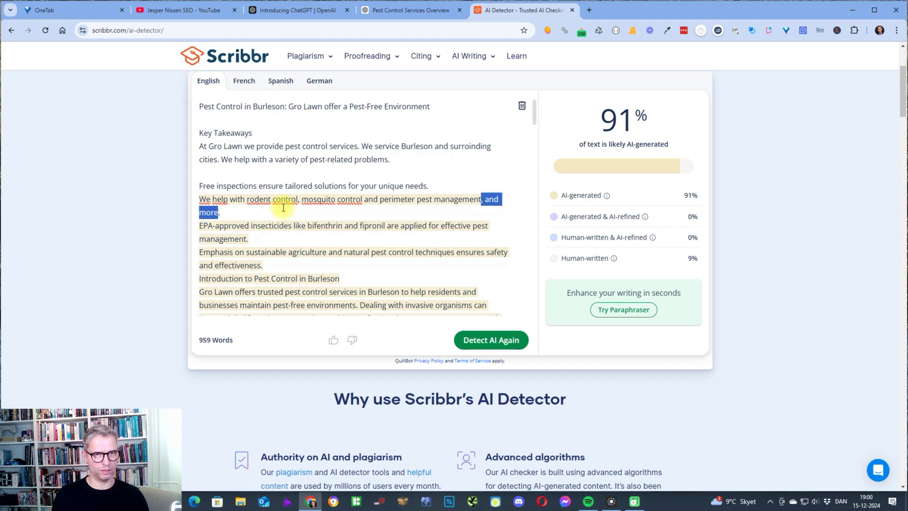
key("BackSpace")
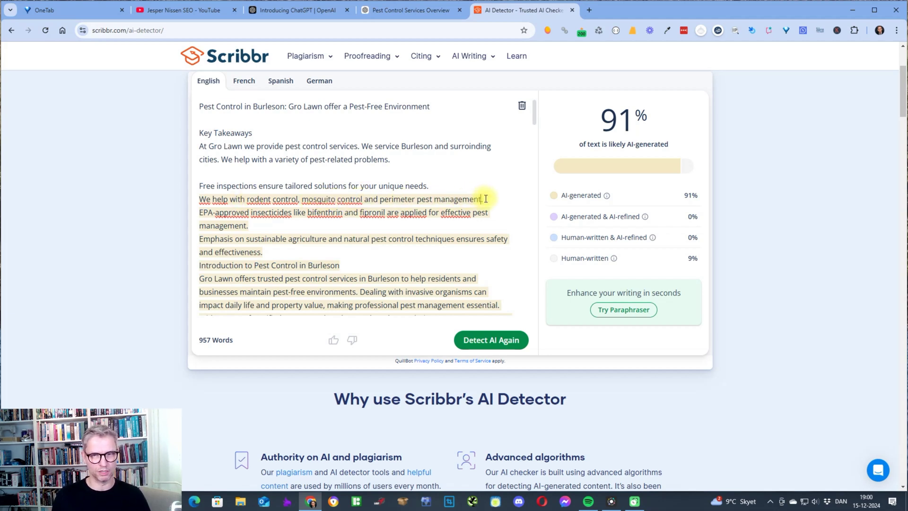
Add a blank line after the services takeaway and begin the EPA-approved insecticides takeaway with "We use".
left_click(506, 201)
key("Return")
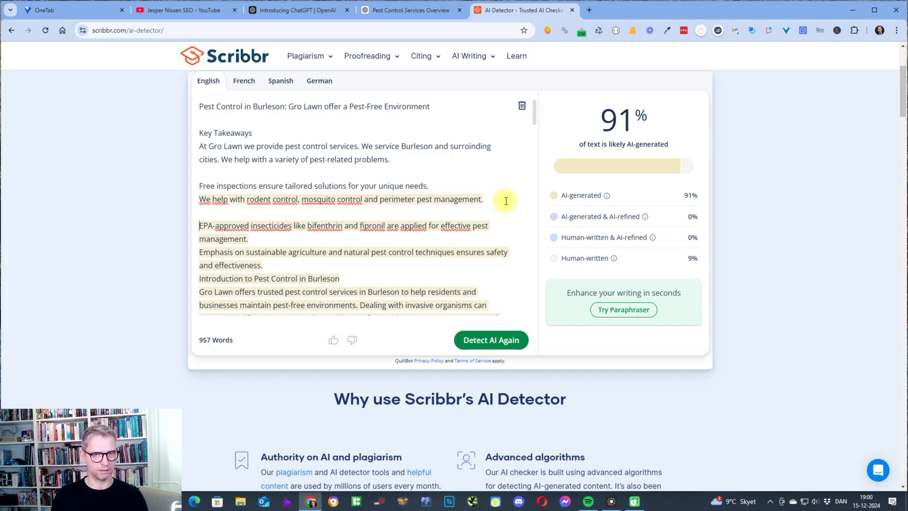
type("We use")
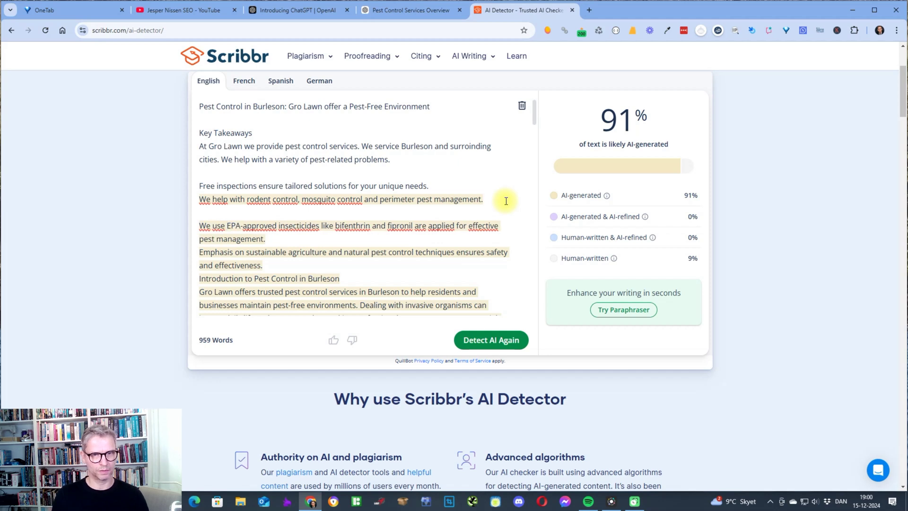
End the insecticides sentence after "fipronil" and start the following one with "They" before "are applied".
key("ctrl+Right")
key("ctrl+Right")
key("ctrl+Right")
key("ctrl+Right")
key("ctrl+Right")
key("ctrl+Right")
key("Left")
type(". They")
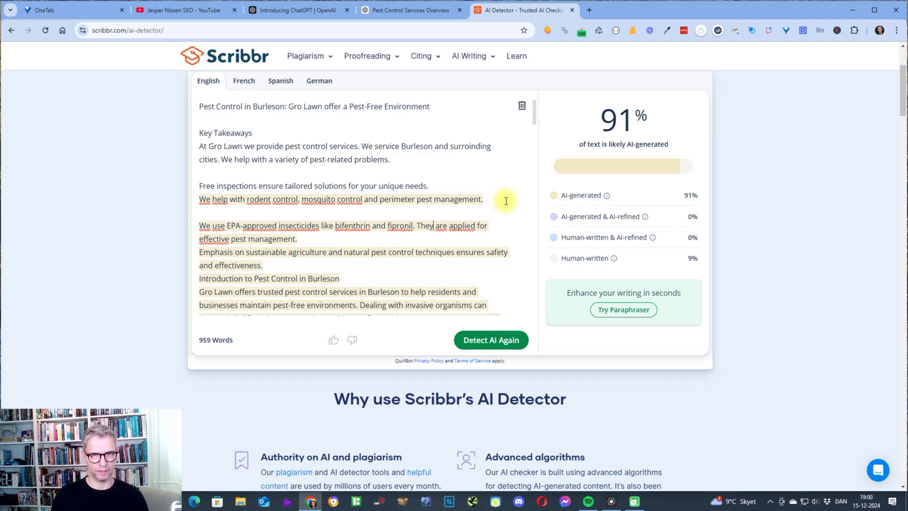
Reword the second insecticides sentence to read "They are very effective for pest management.".
key("Right")
key("Right")
key("Right")
key("shift+Right")
key("shift+Right")
key("shift+Right")
key("shift+Right")
key("shift+Right")
key("shift+Right")
key("shift+Right")
key("shift+Right")
key("shift+Right")
key("shift+Right")
key("shift+Right")
key("shift+Right")
key("BackSpace")
type("very ")
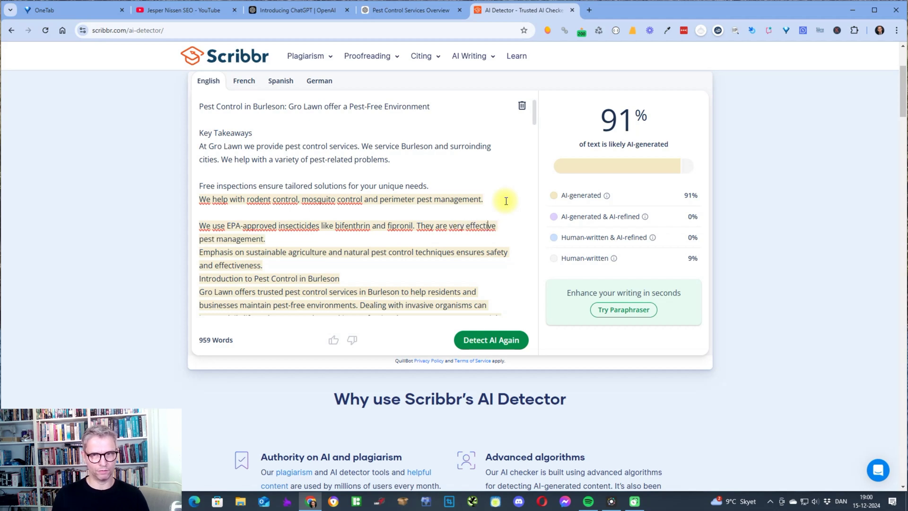
type("fpo")
key("BackSpace")
key("BackSpace")
type("or")
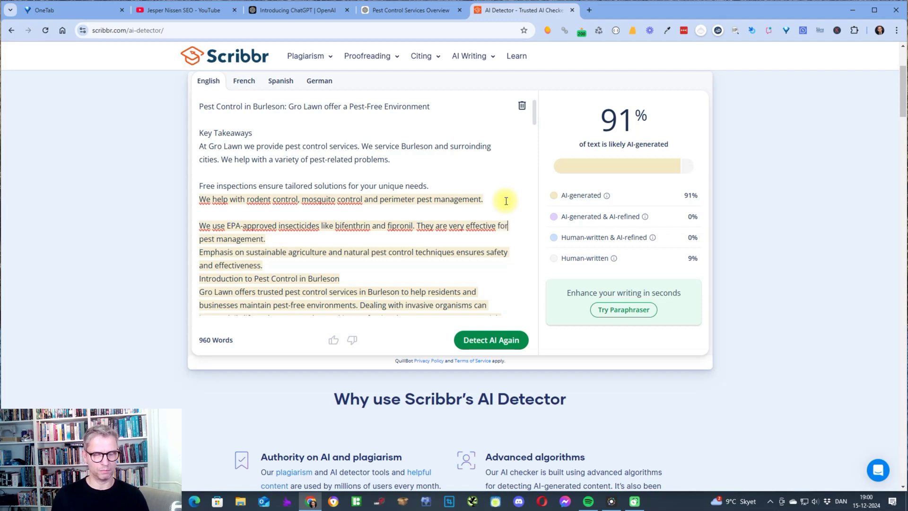
Run the AI detection again and look through the article for passages still highlighted as AI-generated.
left_click(492, 340)
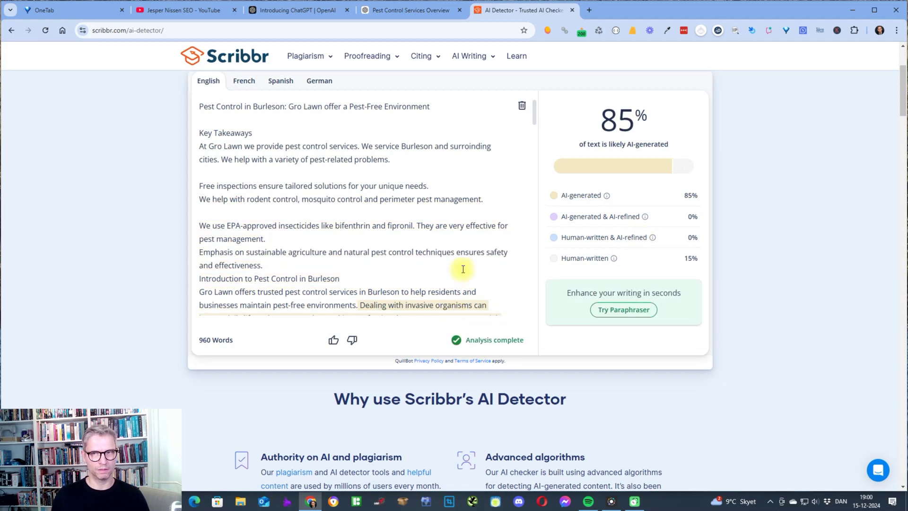
scroll(463, 269, "down", 2)
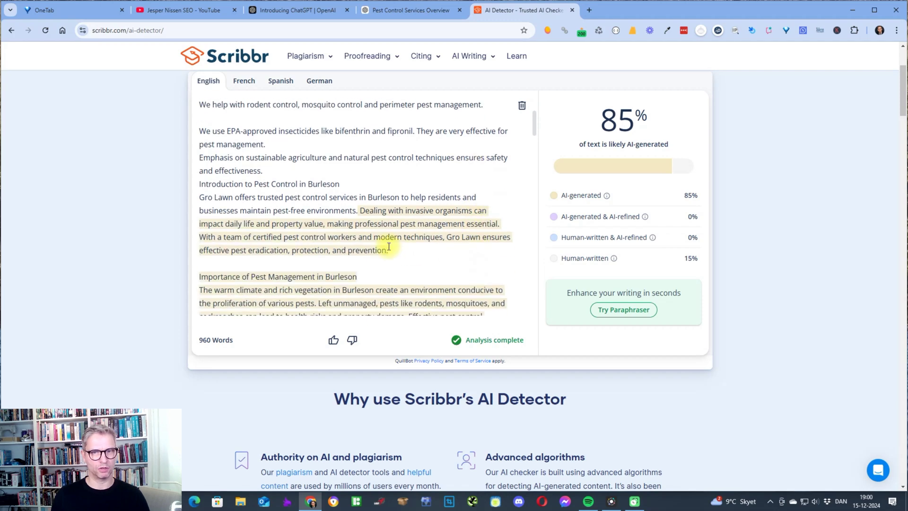
scroll(389, 245, "down", 2)
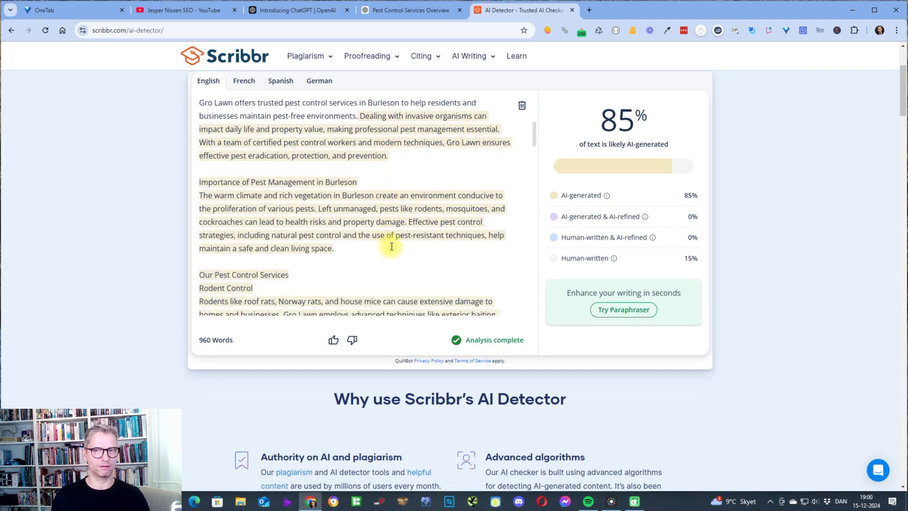
scroll(389, 244, "up", 4)
scroll(432, 175, "down", 4)
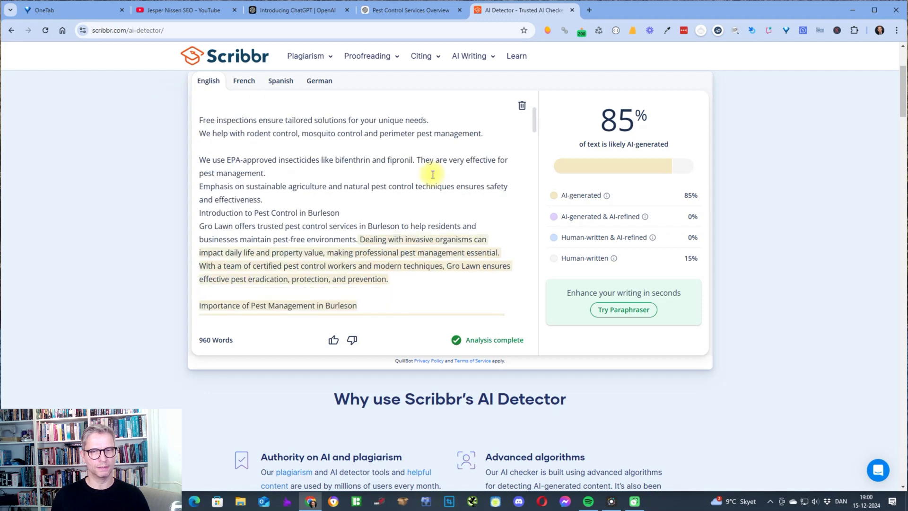
scroll(432, 175, "up", 3)
scroll(432, 175, "down", 2)
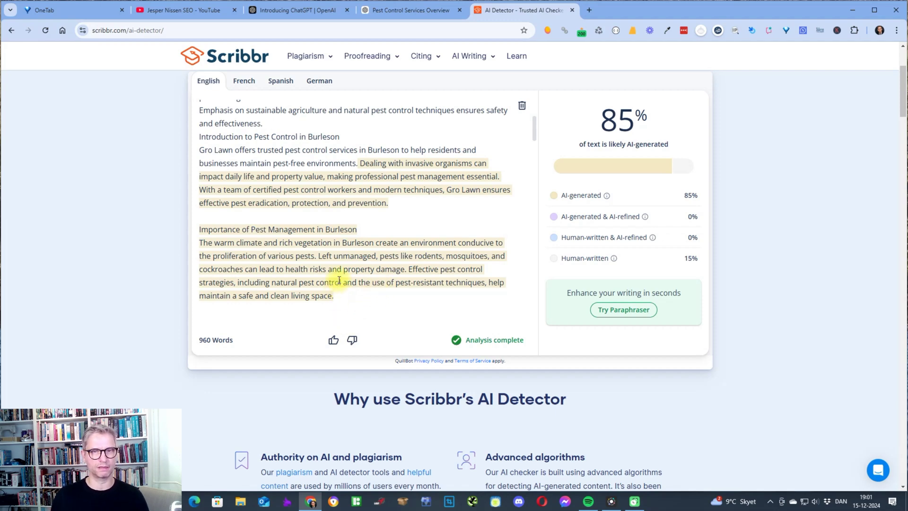
scroll(251, 184, "up", 10)
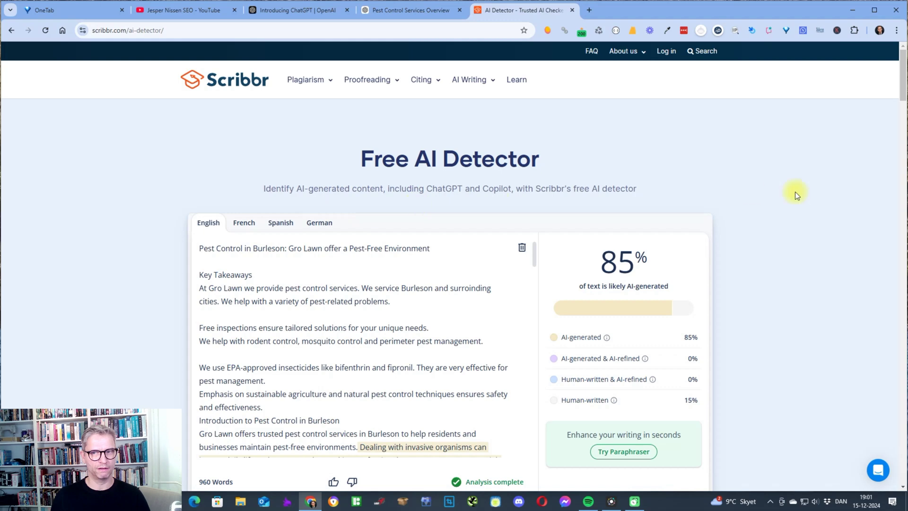
scroll(804, 193, "down", 3)
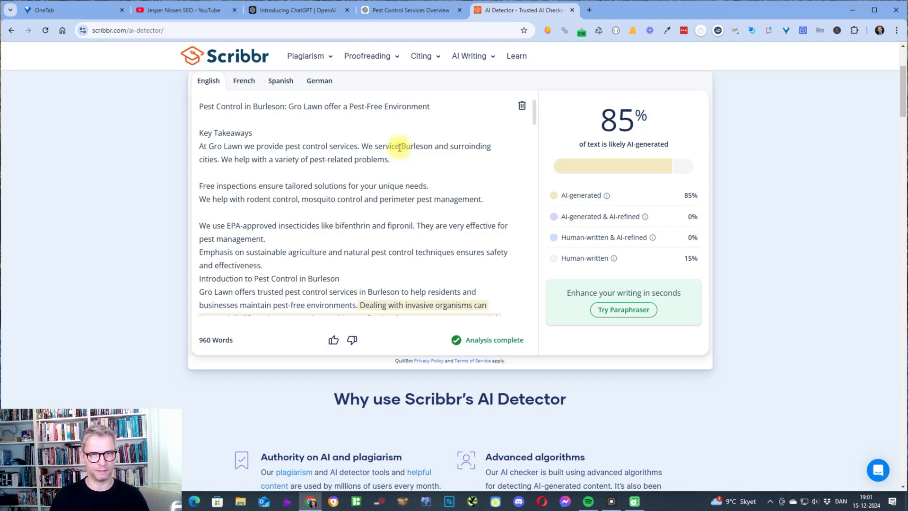
scroll(448, 169, "down", 1)
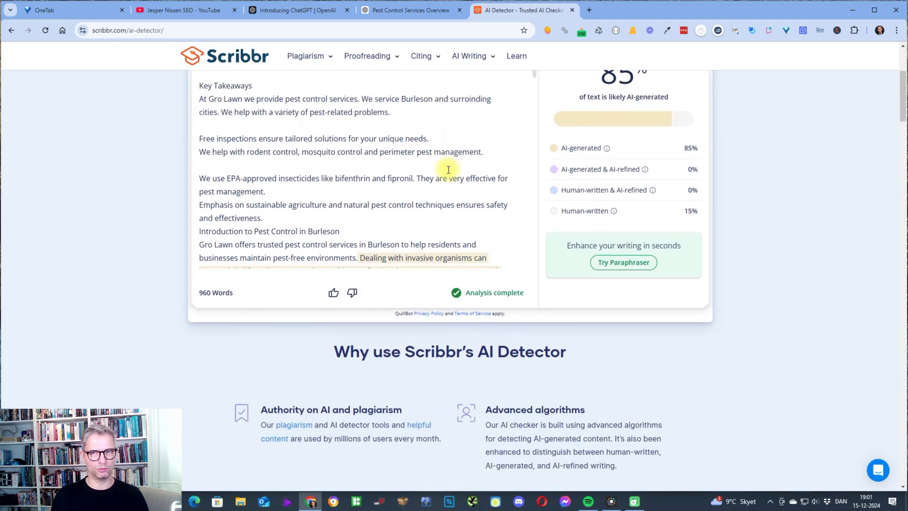
Move the sentence starting "Dealing with invasive organisms" onto its own line in the introduction.
scroll(449, 168, "down", 3)
left_click(359, 116)
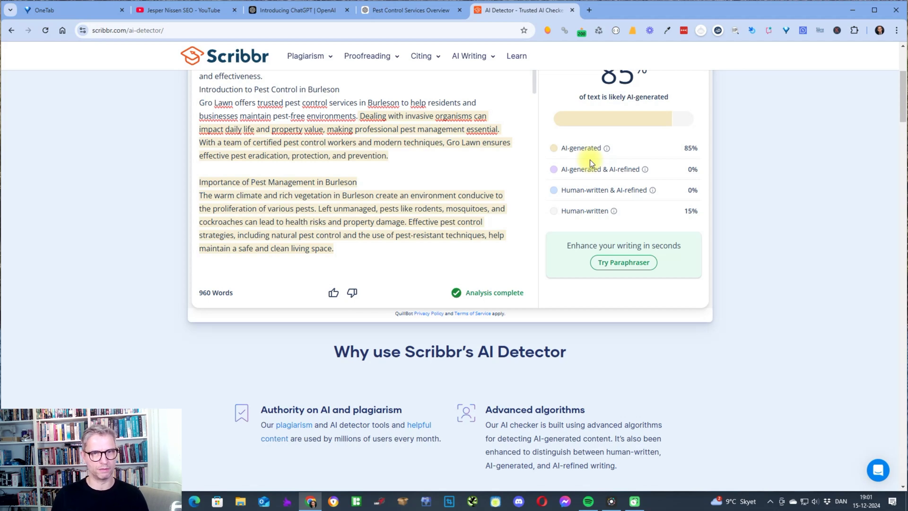
key("BackSpace")
key("Return")
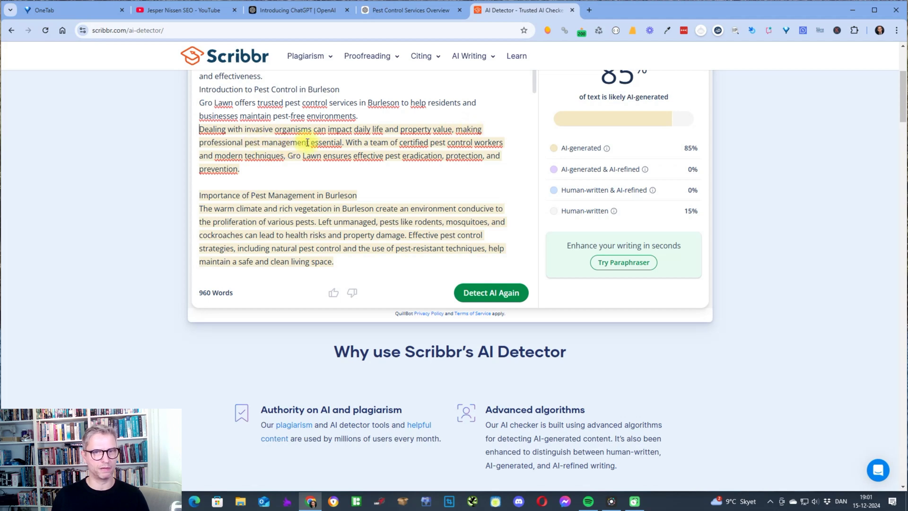
Delete "Dealing with" from the new line so that it starts with a capitalized "Invasive organisms".
left_click_drag(344, 144, 199, 129)
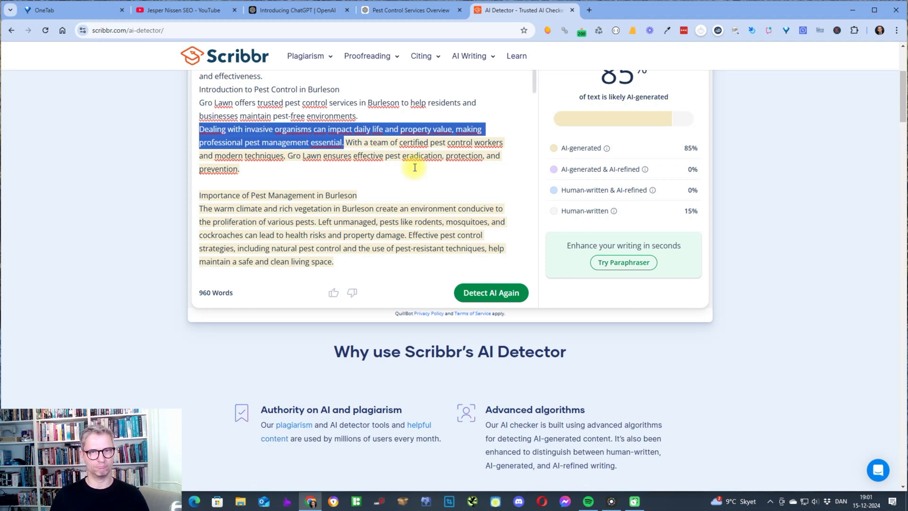
key("Left")
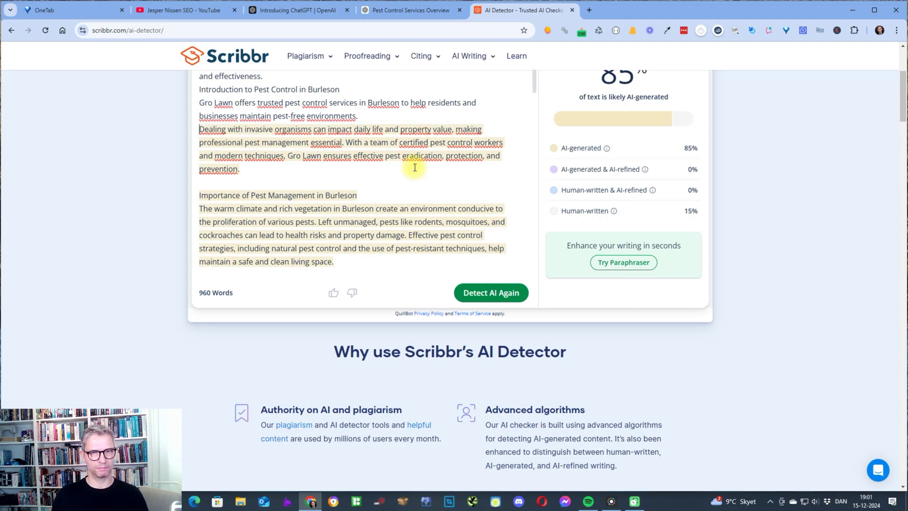
key("shift+Right")
key("shift+Right")
key("shift+Right")
key("shift+Right")
key("shift+Right")
key("shift+Right")
key("shift+Right")
key("shift+Right")
key("shift+Right")
key("shift+Right")
key("shift+Right")
key("shift+Right")
key("shift+Right")
key("shift+Right")
key("shift+Right")
key("shift+Left")
key("shift+Left")
key("Delete")
key("Delete")
type("I")
Insert "like bed bugs" after "Invasive organisms".
key("Right")
key("Right")
key("Right")
key("Right")
key("Right")
key("Right")
key("Right")
key("Right")
key("Right")
key("Right")
key("Right")
key("Right")
key("Right")
key("Right")
key("Right")
key("Right")
key("Right")
type("like bed bugs")
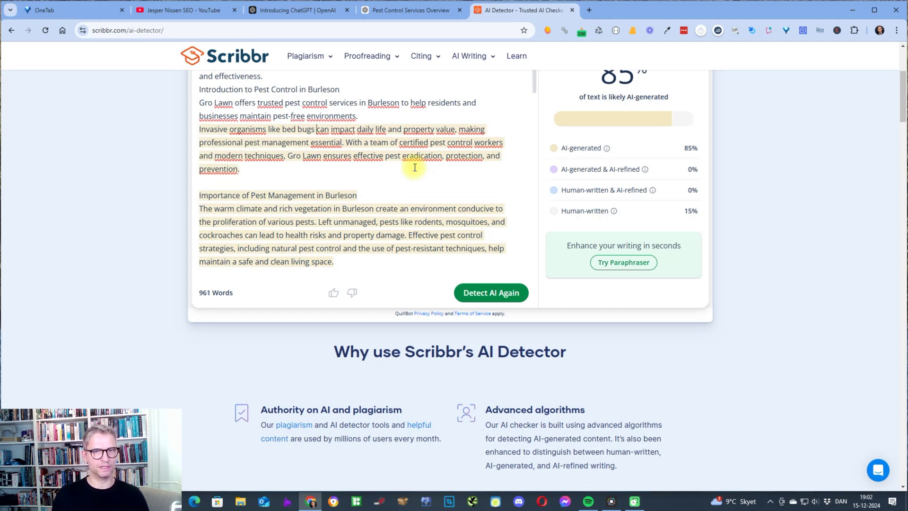
Replace "impact daily life and property value," with "make your life a living hell." in the invasive organisms sentence.
key("ctrl+Right")
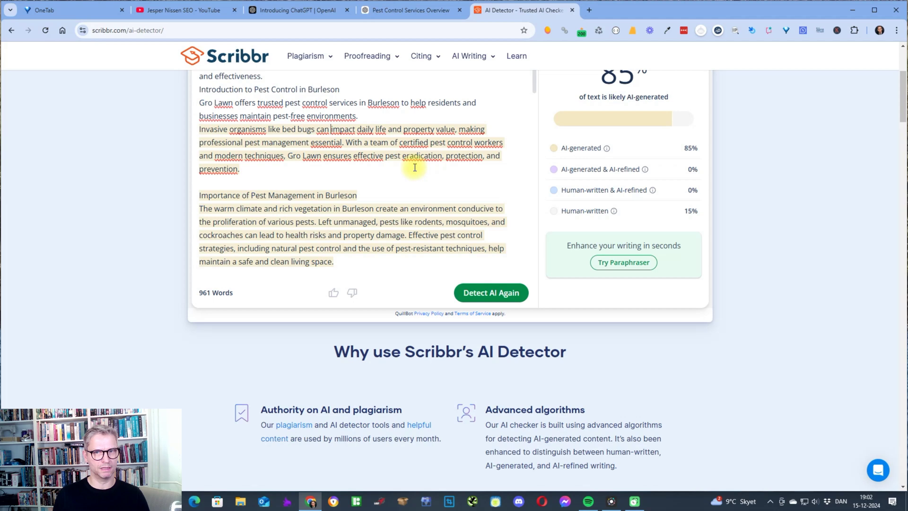
key("shift+Right")
key("shift+Right")
key("shift+Right")
key("shift+Right")
key("shift+Right")
key("shift+Right")
key("shift+Right")
key("shift+Right")
key("shift+Right")
key("shift+Right")
key("shift+Right")
key("shift+Right")
key("shift+Right")
key("shift+Right")
key("shift+Right")
key("shift+Right")
key("shift+Right")
key("shift+Right")
key("shift+Right")
key("shift+Right")
key("shift+Right")
key("shift+Right")
key("shift+Right")
key("shift+Right")
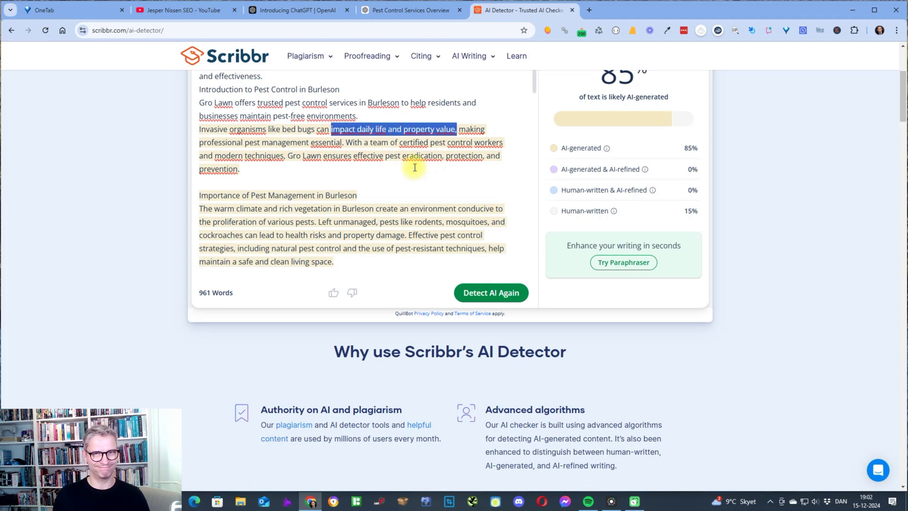
type("make your")
type(" life a living he")
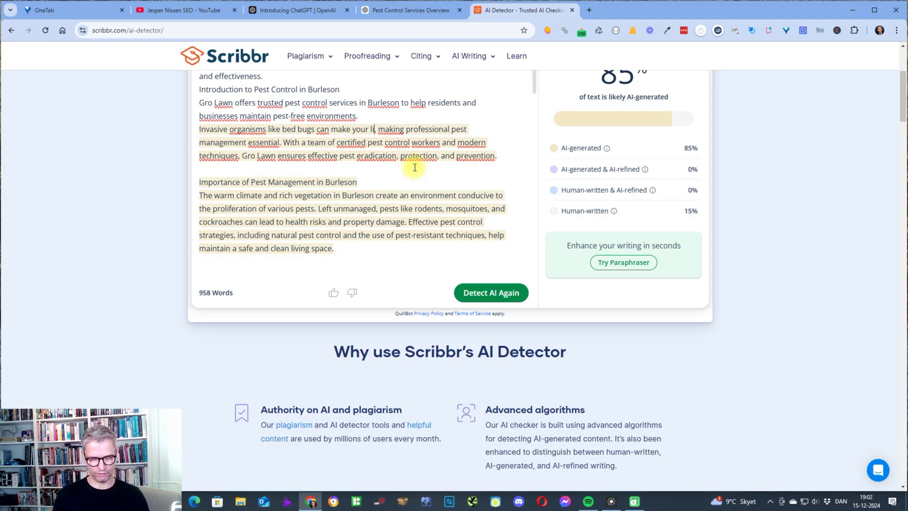
type("ll.")
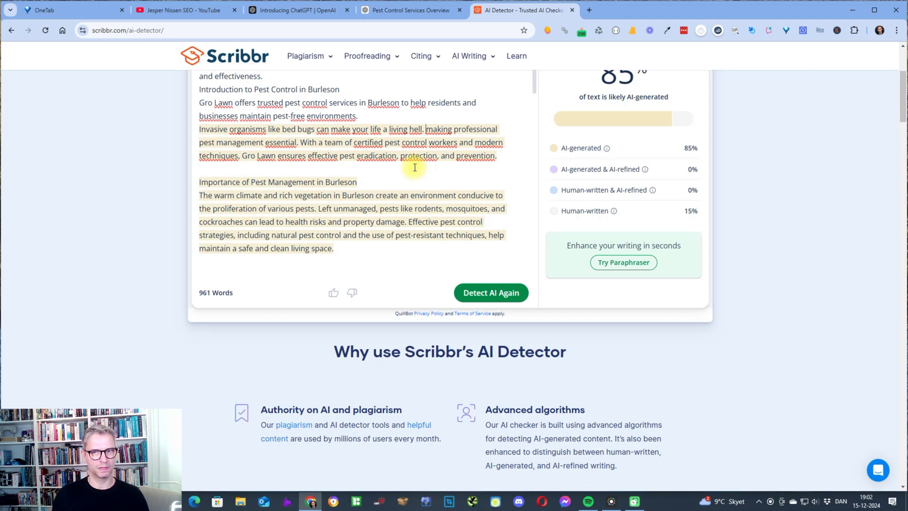
Delete "making professional pest management essential." and begin the following sentence with "We have a large team" instead of "With a team".
left_click(302, 143, "shift")
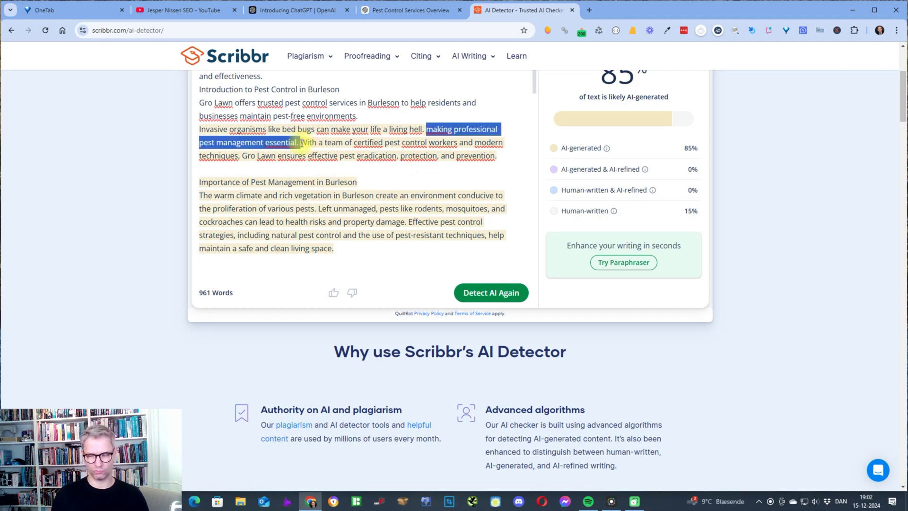
key("BackSpace")
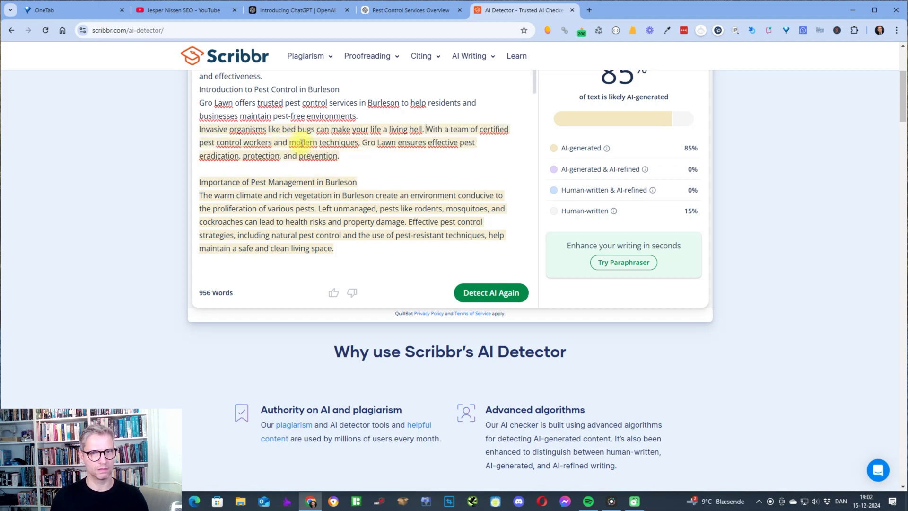
key("shift+Right")
key("shift+Right")
key("shift+Right")
key("shift+Right")
type("We have a large")
key("shift+Right")
key("shift+Right")
key("shift+Right")
key("Delete")
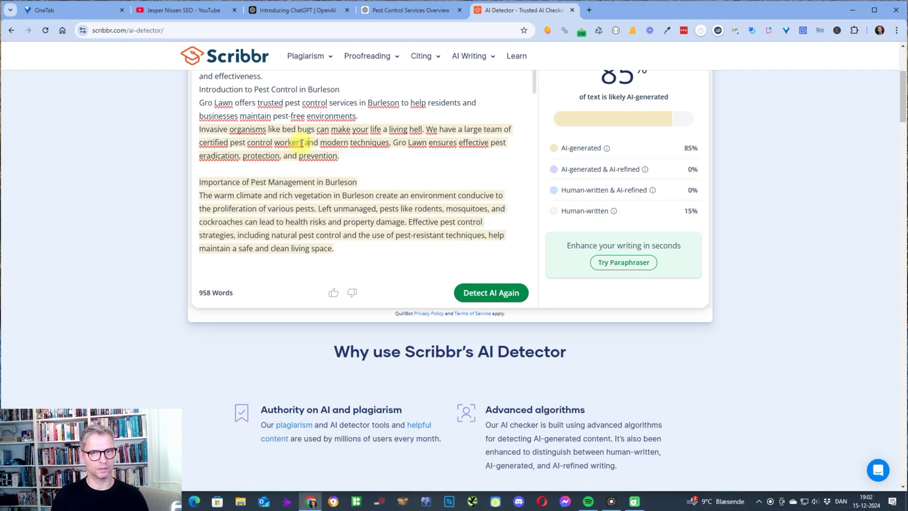
End the team sentence with a period after "certified pest control workers" and delete "and modern techniques,".
left_click(303, 143)
type("s")
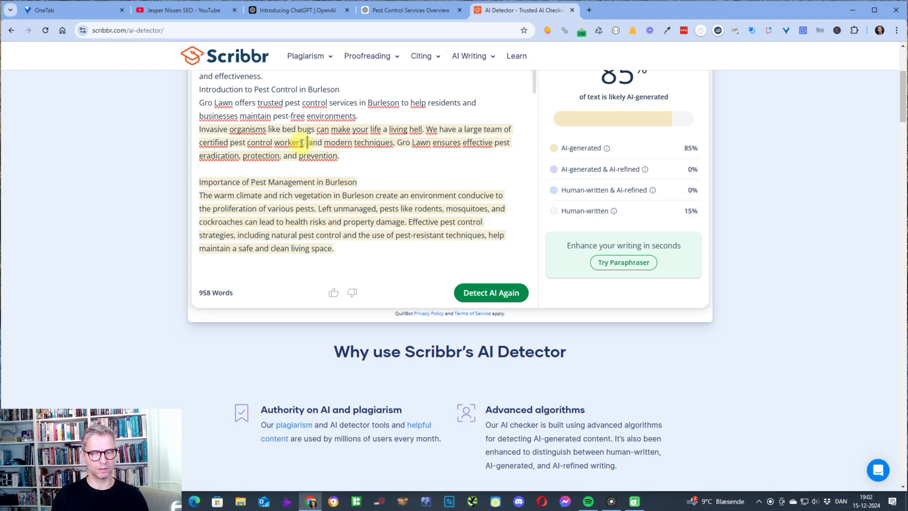
key("ctrl+shift+Right")
key("ctrl+shift+Right")
key("ctrl+shift+Right")
key("Delete")
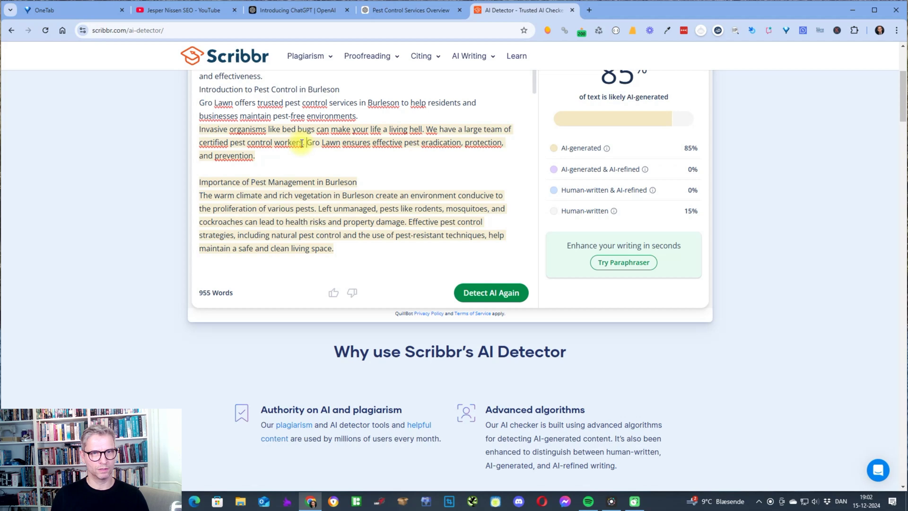
Move "Gro Lawn" from before "ensures effective" to before "We have a large team", preceded by "At".
key("shift+Right")
key("shift+Right")
key("shift+Right")
key("shift+Right")
key("shift+Right")
key("shift+Right")
key("shift+Right")
key("shift+Right")
key("ctrl+c")
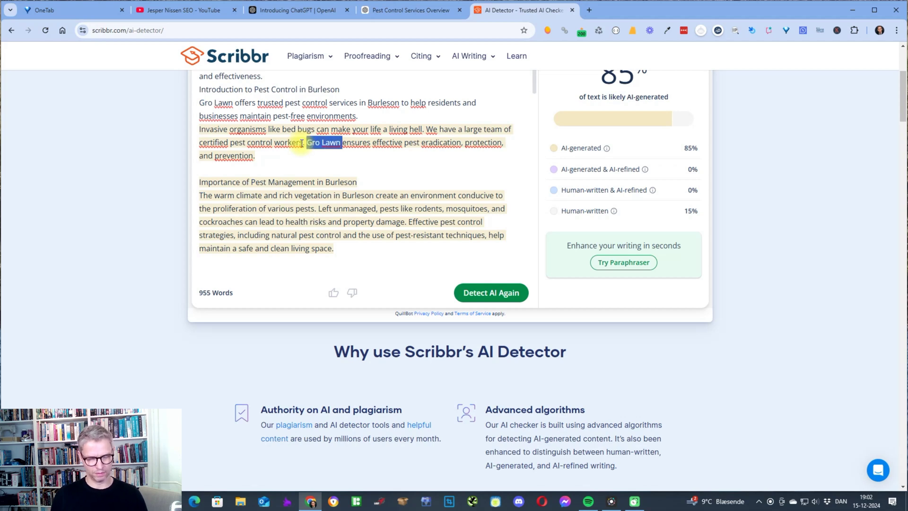
key("Delete")
left_click(426, 129)
key("ctrl+v")
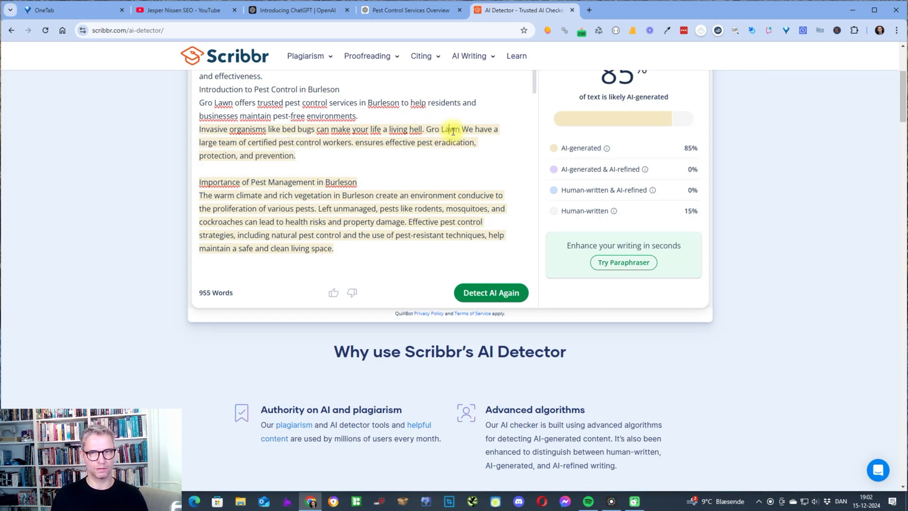
type("At")
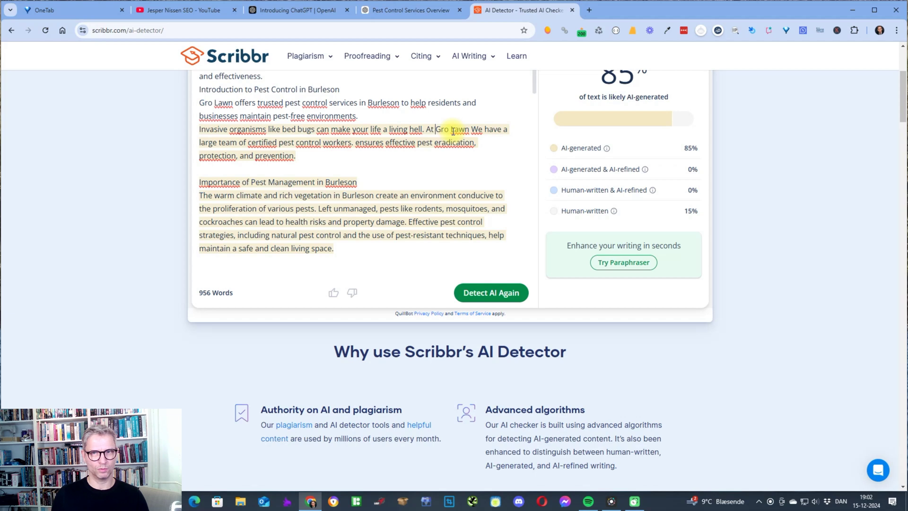
Begin the sentence "ensures effective pest eradication" with "This" and run the AI detection again.
left_click(355, 142)
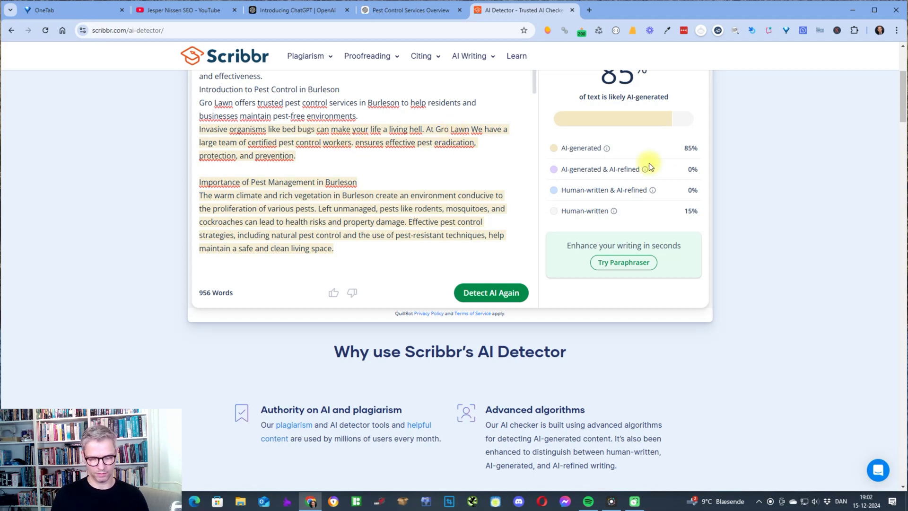
type("Th")
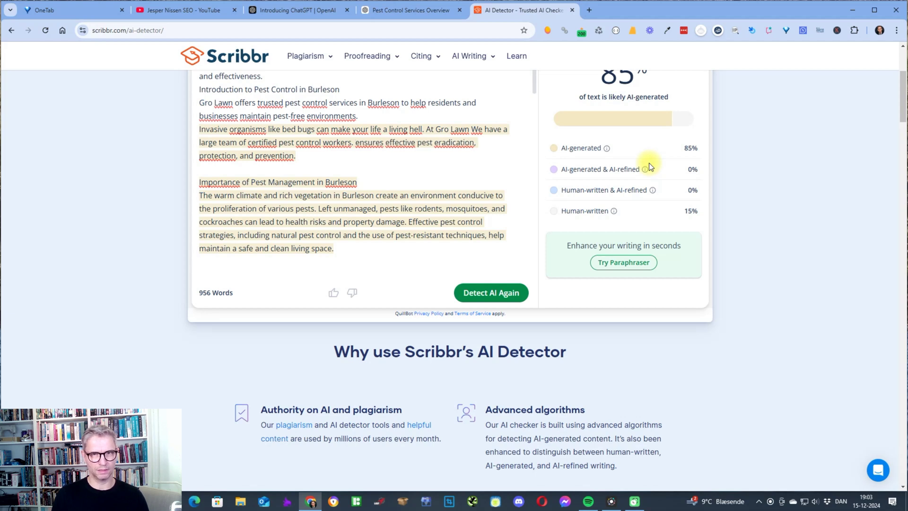
type("us we")
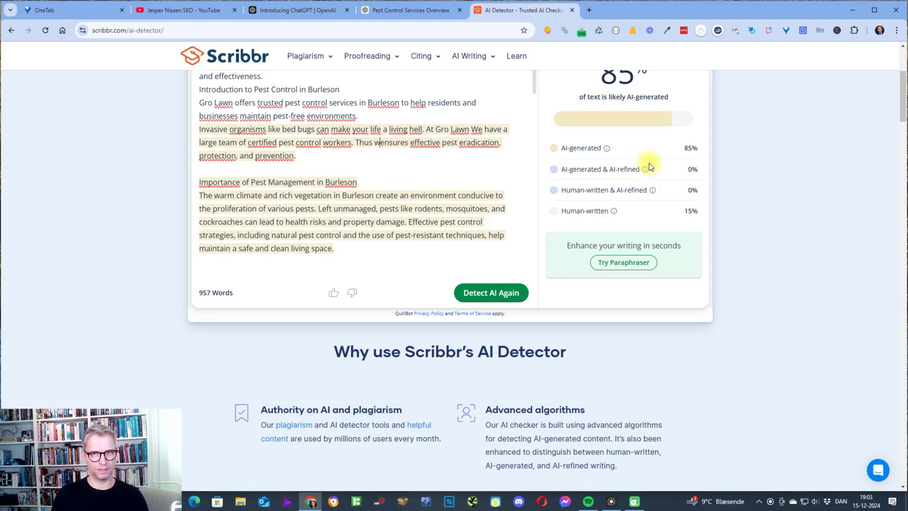
key("BackSpace")
key("BackSpace")
key("BackSpace")
key("BackSpace")
key("BackSpace")
key("BackSpace")
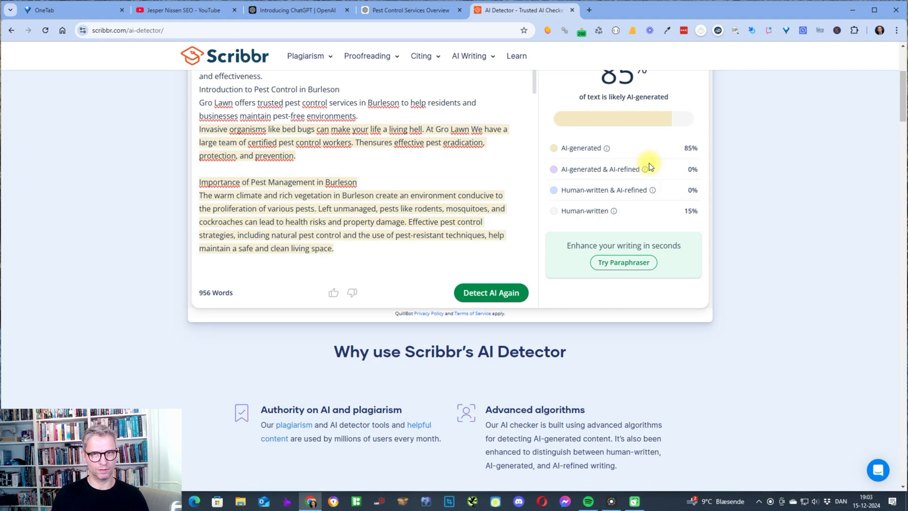
type("is")
key("Right")
key("Right")
key("Right")
key("Right")
key("Right")
key("Right")
key("Right")
key("Right")
key("Right")
key("Right")
key("Right")
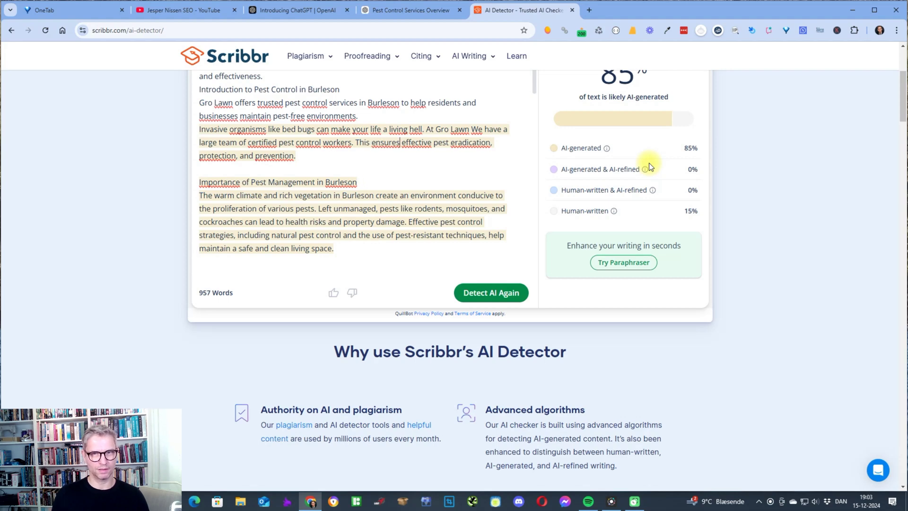
left_click(479, 293)
scroll(762, 324, "up", 3)
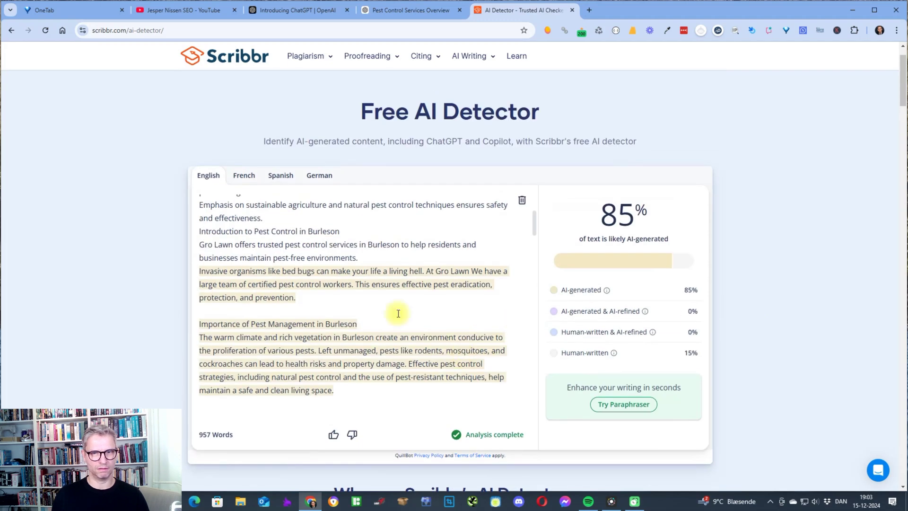
Delete "At Gro Lawn" before "We have a large team" and run the AI detection again.
left_click_drag(471, 272, 427, 271)
key("BackSpace")
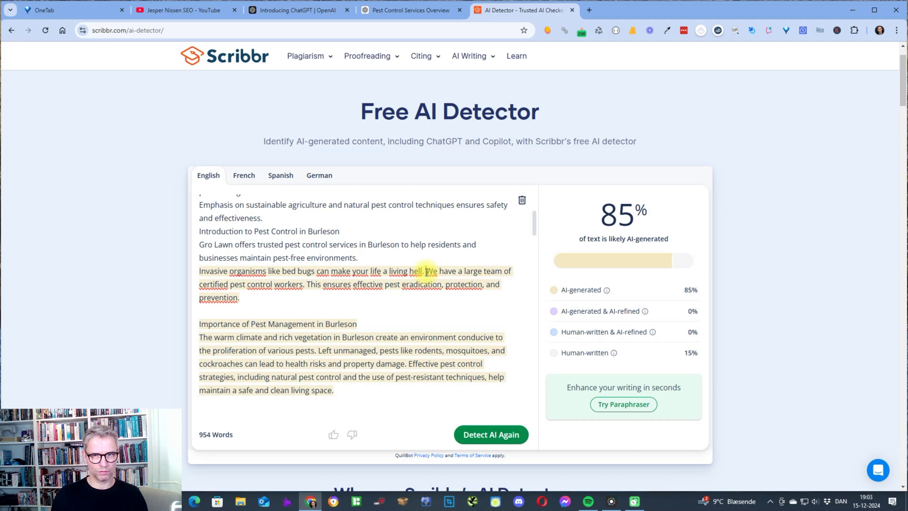
left_click(471, 433)
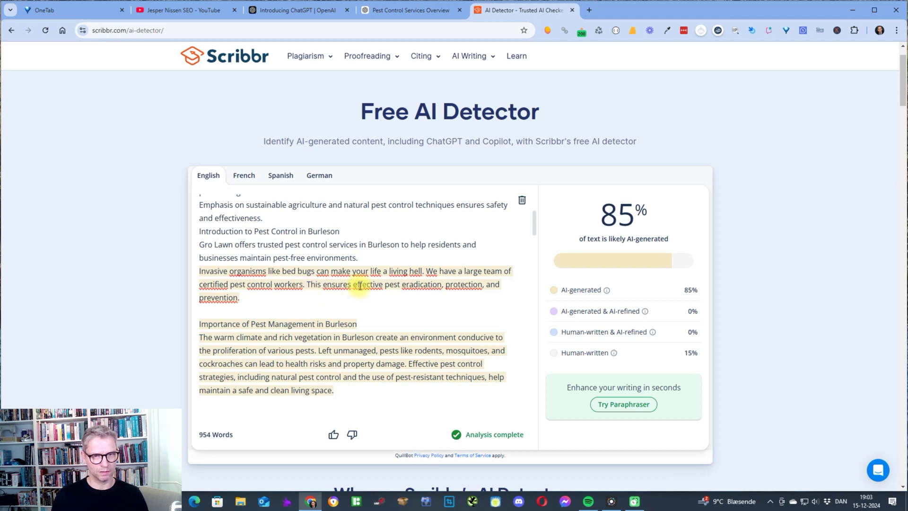
Reword "This ensures" before "effective pest eradication" as "Its important for us to ensure".
type("Its impo")
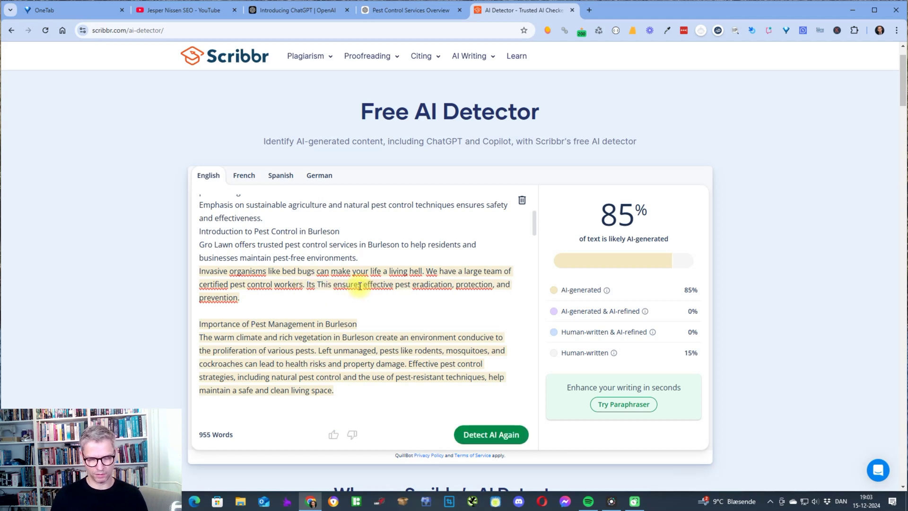
type("rtant for us")
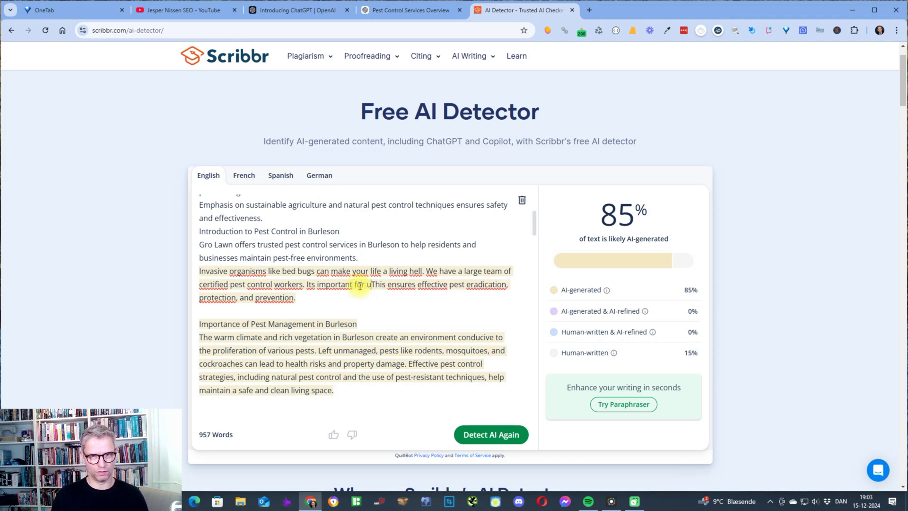
type(" to")
key("ctrl+shift+Down")
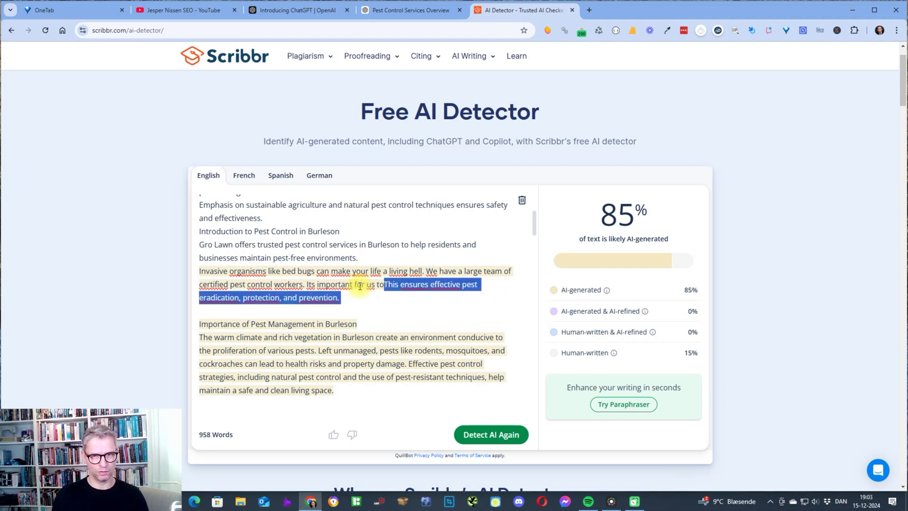
key("shift+Left")
key("shift+Left")
key("shift+Left")
key("shift+Left")
key("shift+Left")
key("shift+Left")
key("shift+Left")
key("shift+Left")
key("shift+Left")
key("shift+Left")
key("shift+Left")
key("shift+Left")
key("shift+Left")
key("shift+Left")
key("shift+Left")
key("shift+Left")
key("shift+Left")
key("shift+Left")
key("shift+Left")
key("shift+Left")
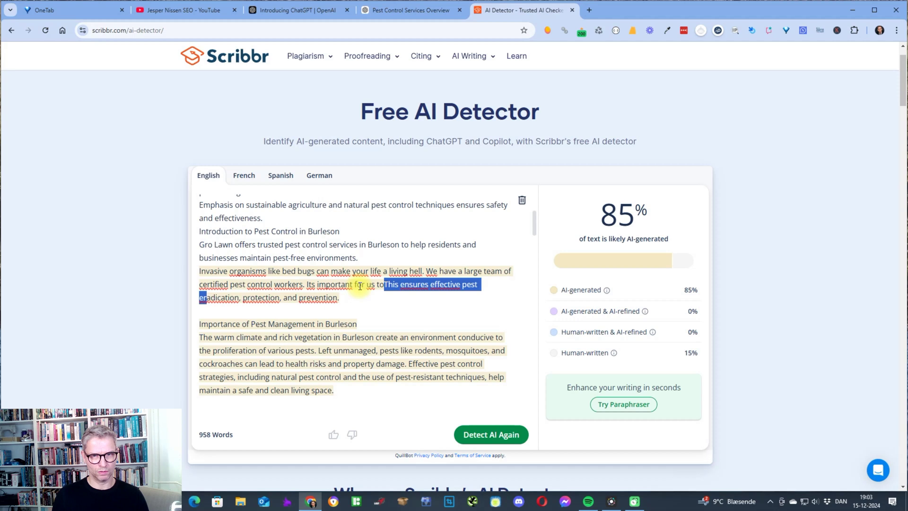
key("shift+Left")
key("shift+Left")
key("shift+Left")
key("shift+Left")
key("shift+Left")
key("shift+Left")
key("shift+Left")
key("shift+Left")
key("shift+Left")
key("shift+Left")
key("shift+Left")
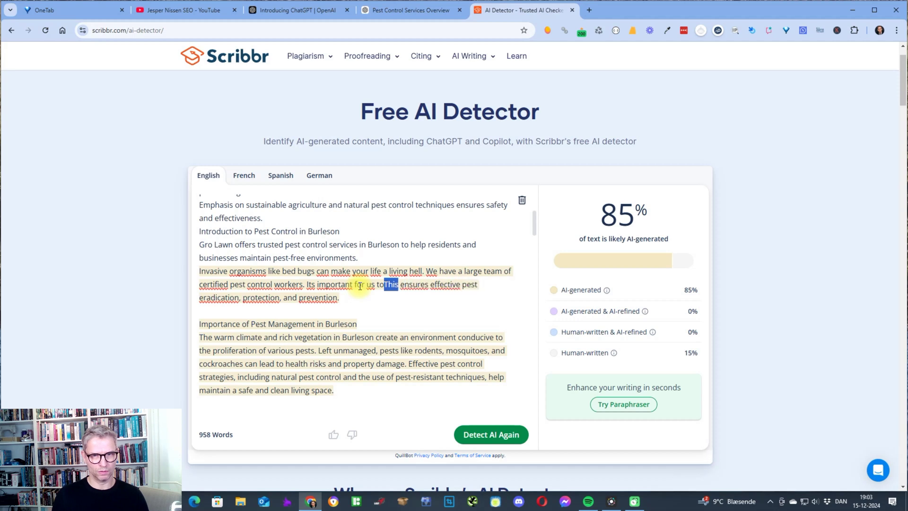
key("BackSpace")
key("Right")
key("Right")
key("Right")
key("Right")
key("Delete")
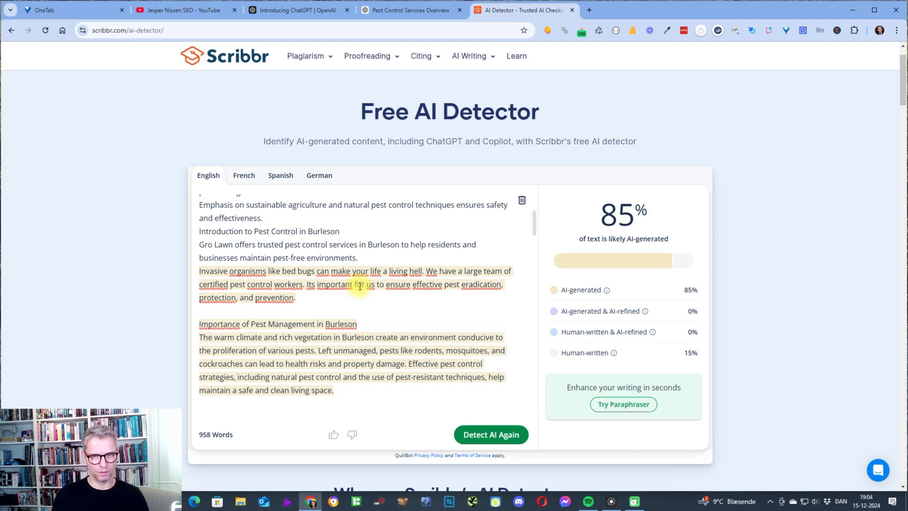
Insert "that our" after "ensure" and delete "effective" before "pest eradication".
type("you that")
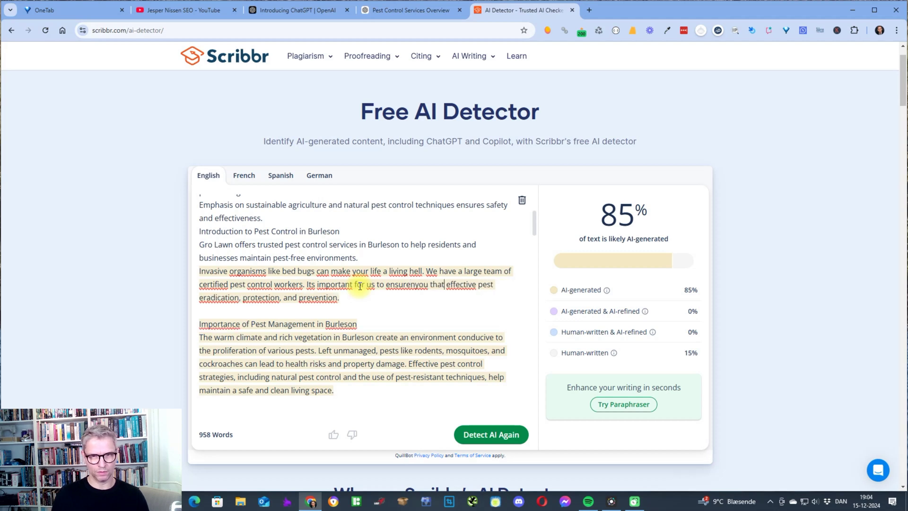
key("BackSpace")
key("BackSpace")
key("BackSpace")
key("BackSpace")
key("BackSpace")
key("BackSpace")
key("BackSpace")
type("ath")
key("BackSpace")
key("BackSpace")
key("BackSpace")
type("that")
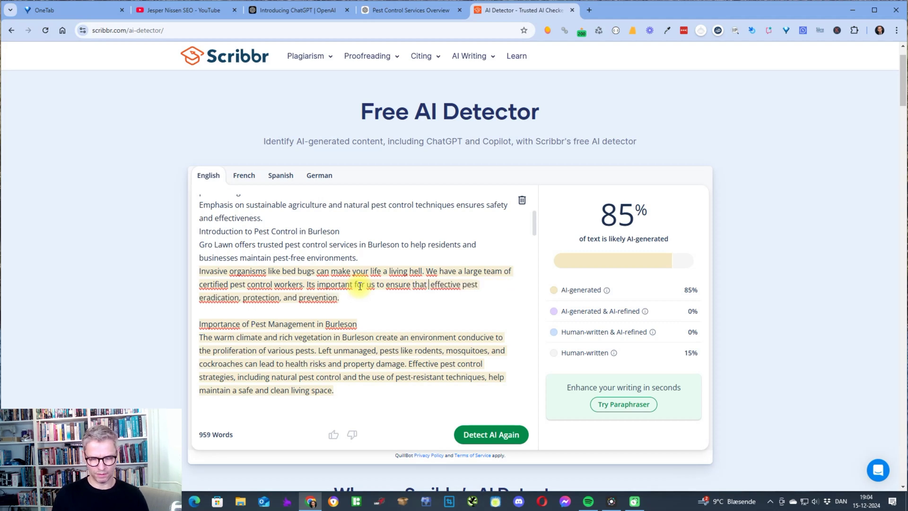
type(" our")
key("shift+Right")
key("shift+Right")
key("shift+Right")
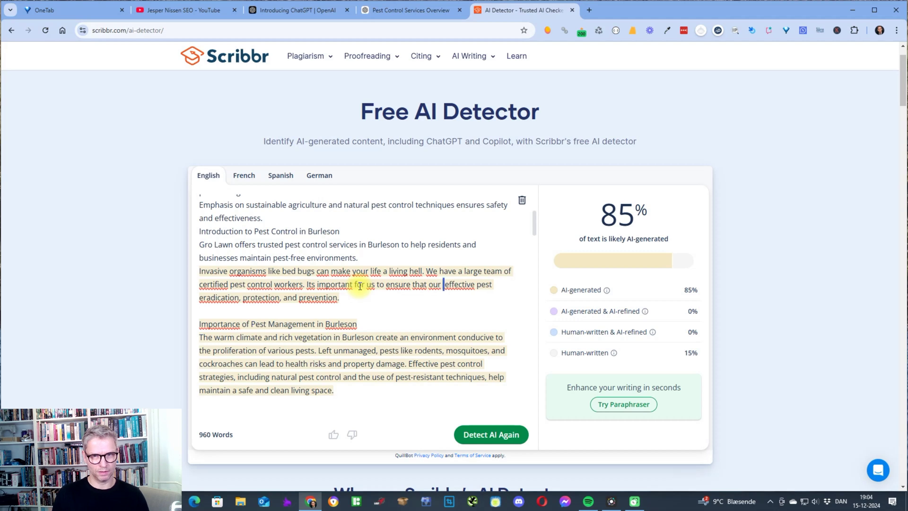
key("shift+Right")
key("shift+Right")
key("shift+Right")
key("shift+Right")
key("shift+Right")
key("shift+Right")
key("shift+Right")
key("BackSpace")
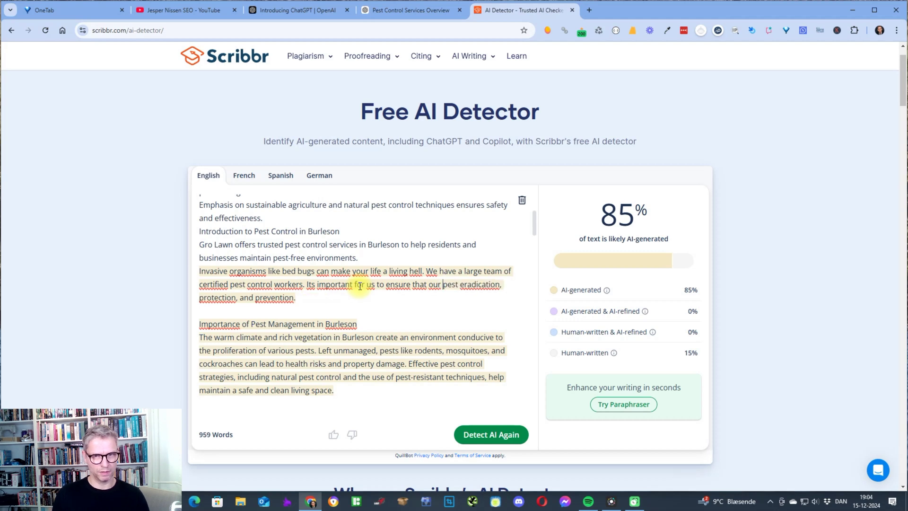
Replace the comma after "pest eradication" with "is effective." and run the AI detection again.
key("BackSpace")
type("is effective")
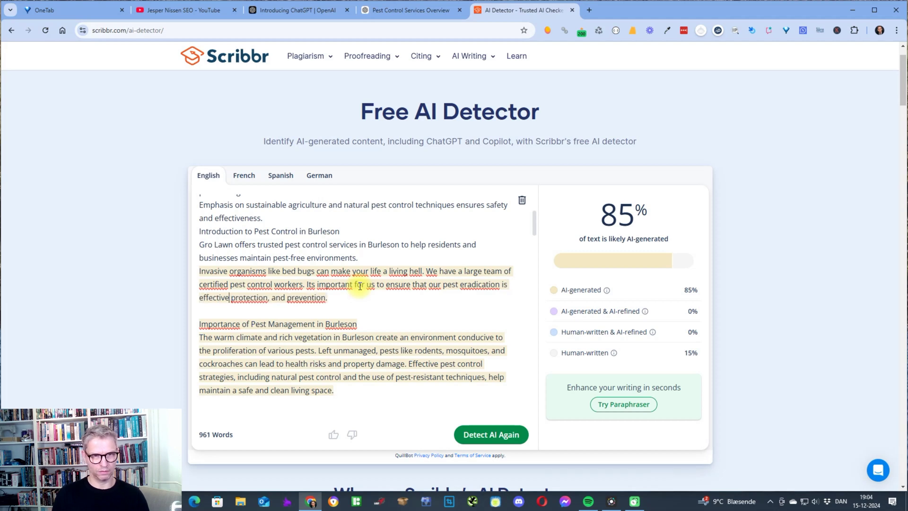
type(".")
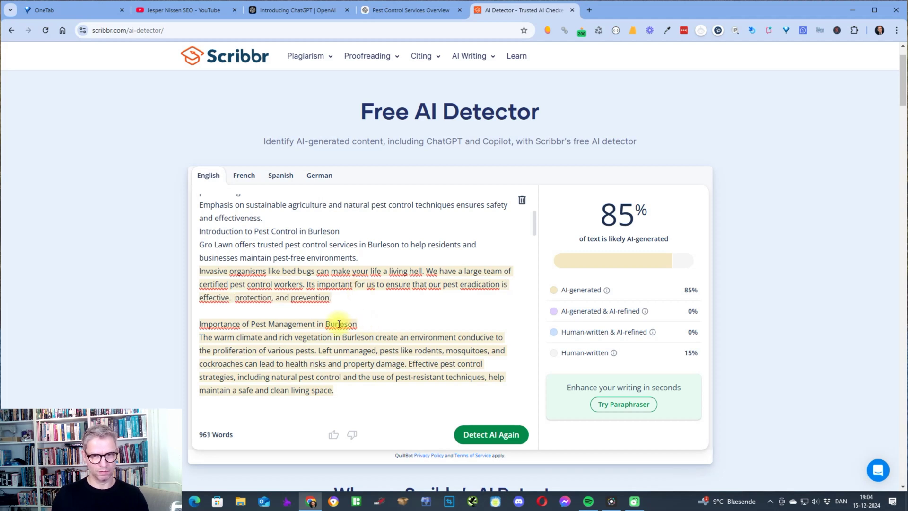
left_click(510, 444)
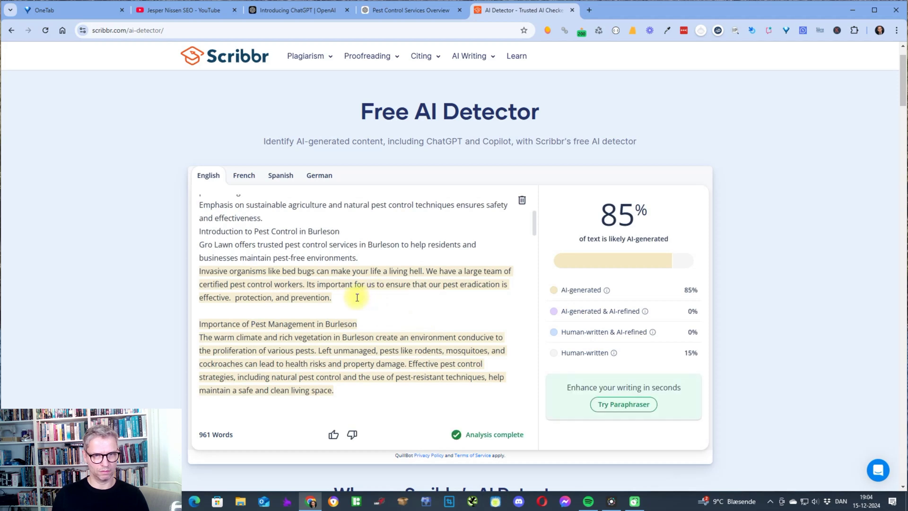
Delete the leftover "protection, and prevention." after "effective." and run the AI detection again.
left_click_drag(333, 300, 232, 293)
key("BackSpace")
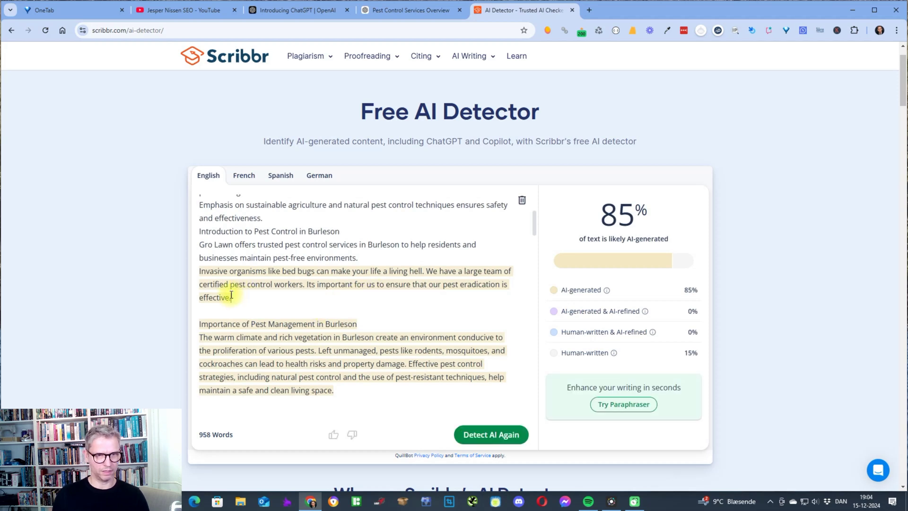
left_click(483, 432)
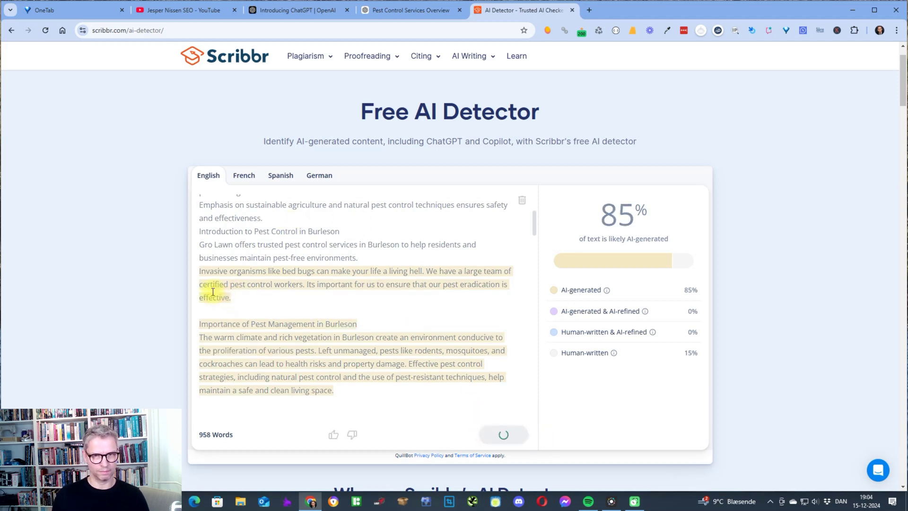
Add the sentence "This is done by constant education on our part." to the end of the paragraph and run the AI detection again.
left_click_drag(231, 284, 264, 307)
left_click(254, 299)
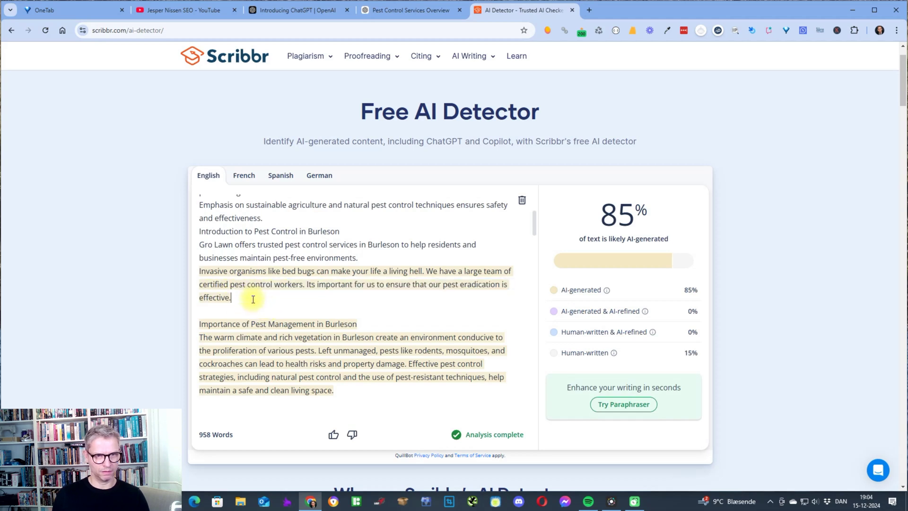
type("This is")
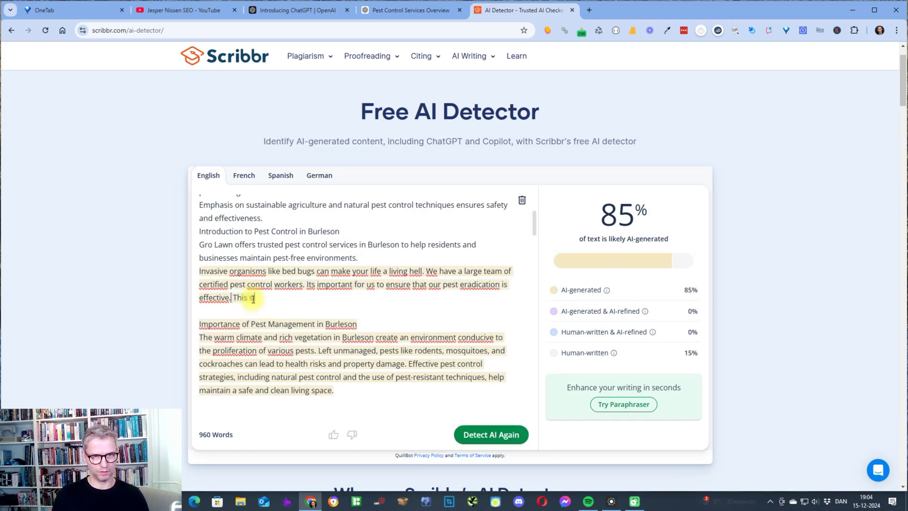
type(" done")
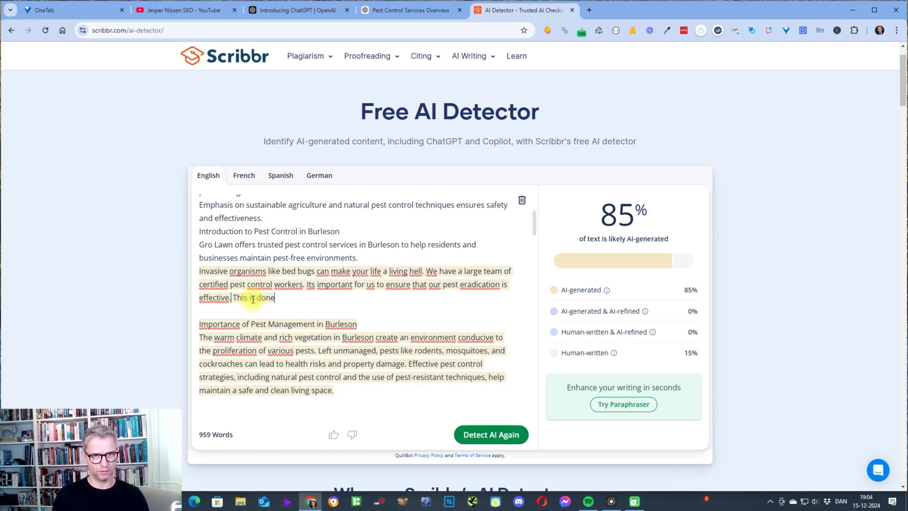
type(" by consta")
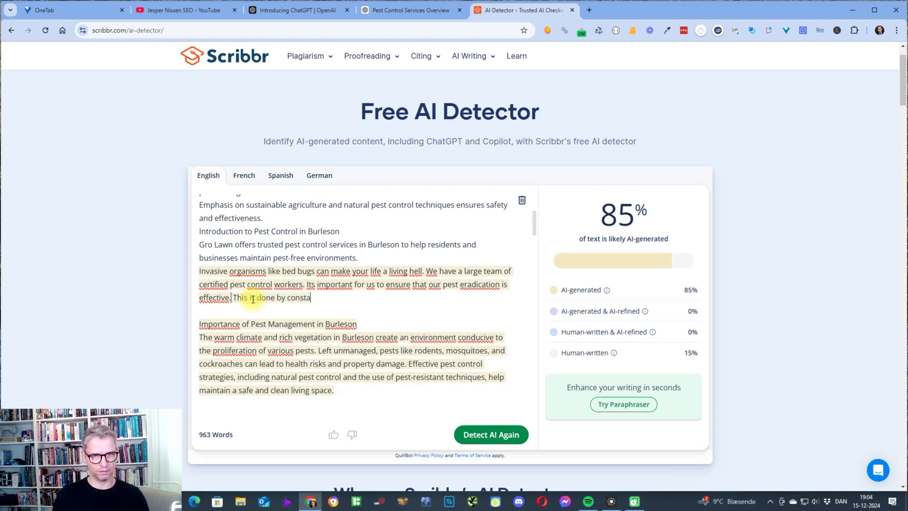
type("nt education on our patt.")
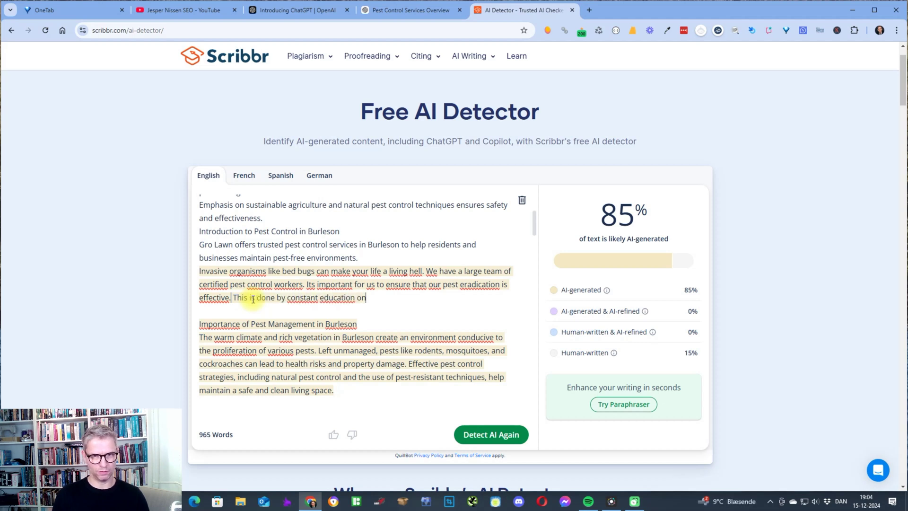
key("BackSpace")
key("BackSpace")
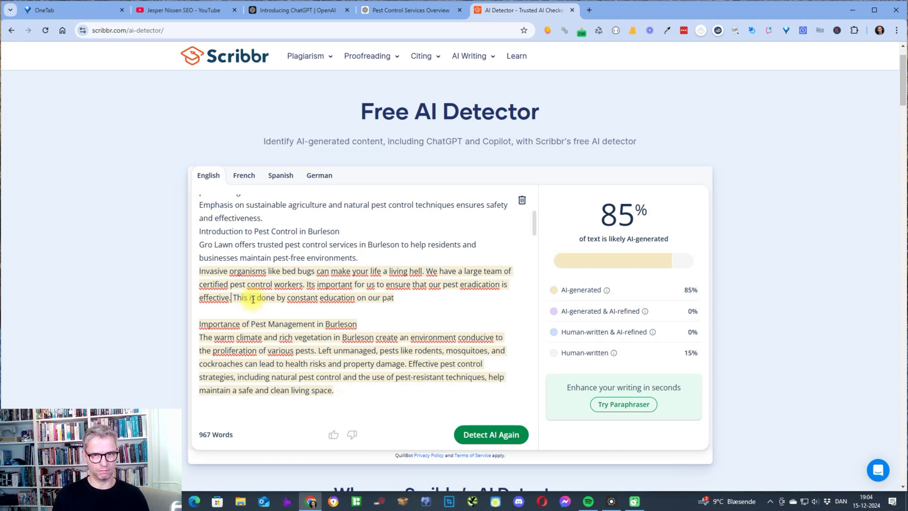
left_click(492, 433)
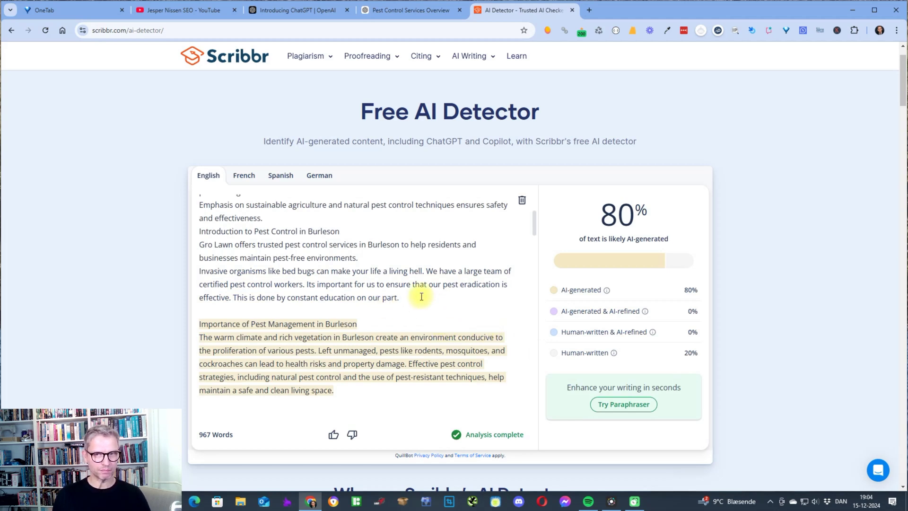
Review the reworded opening sections and the passages still highlighted as AI-generated.
left_click_drag(421, 298, 234, 298)
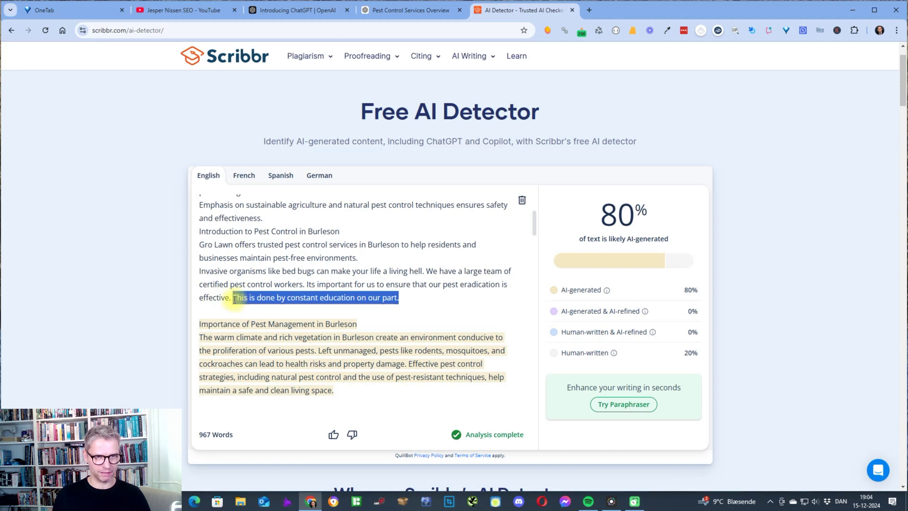
left_click(409, 301)
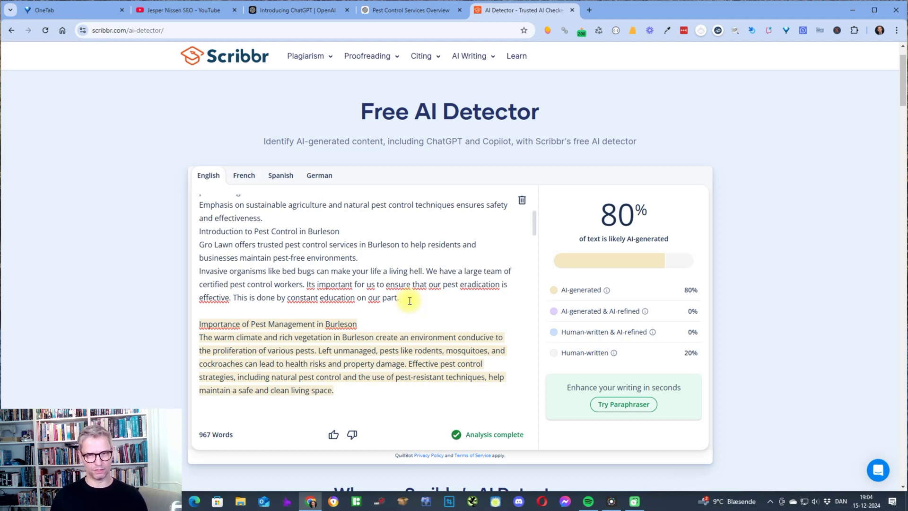
scroll(416, 294, "up", 3)
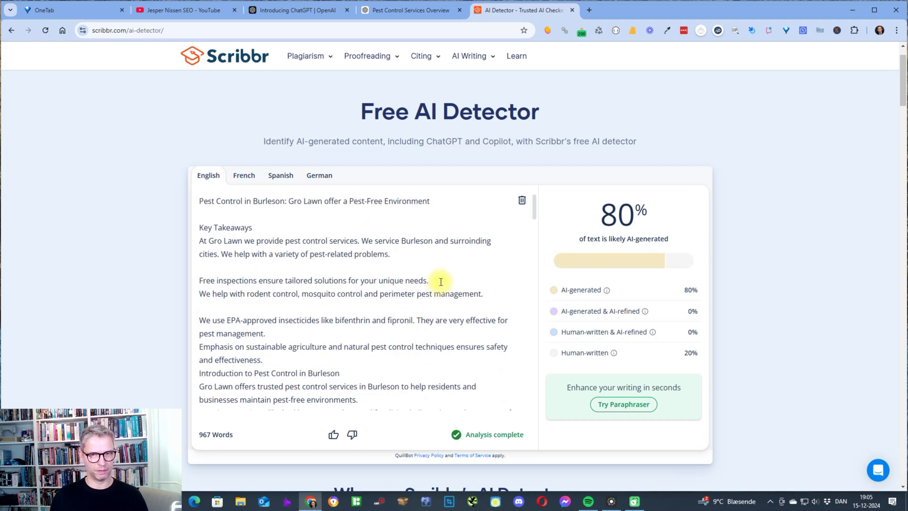
scroll(441, 282, "down", 4)
scroll(438, 281, "up", 3)
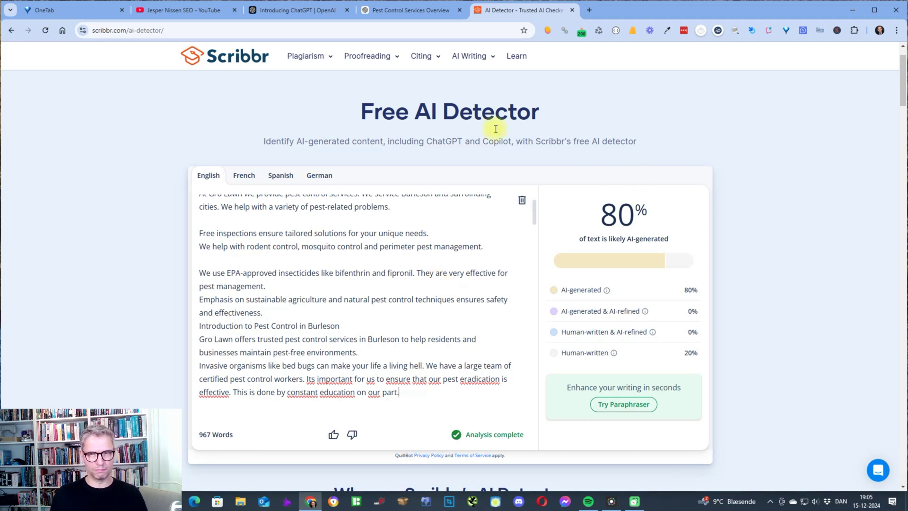
scroll(430, 308, "down", 3)
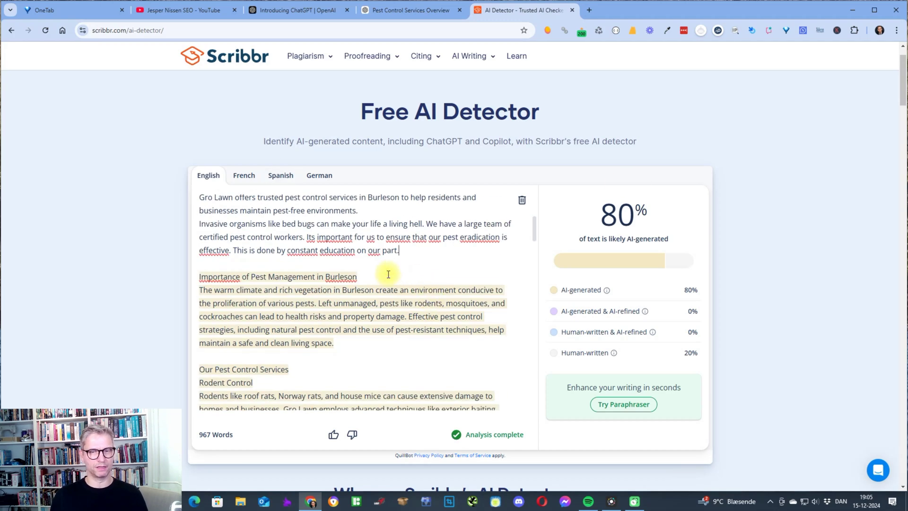
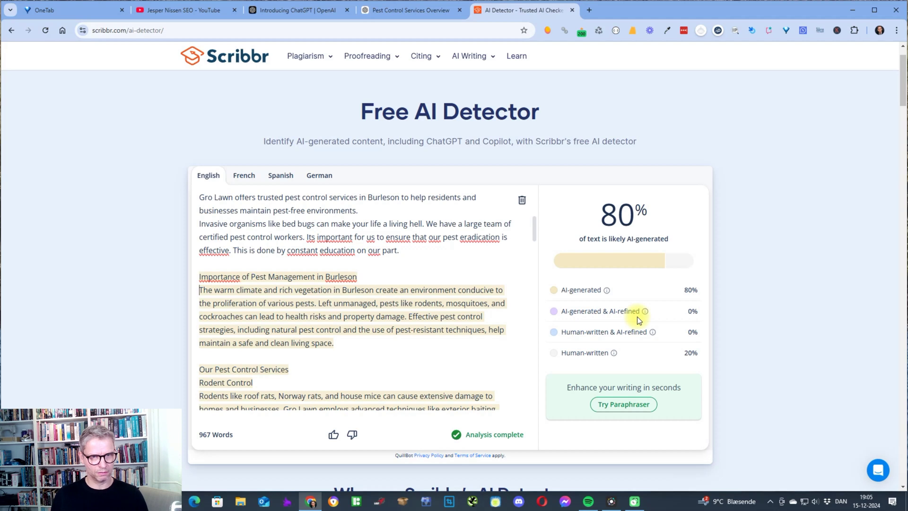
type("Burle")
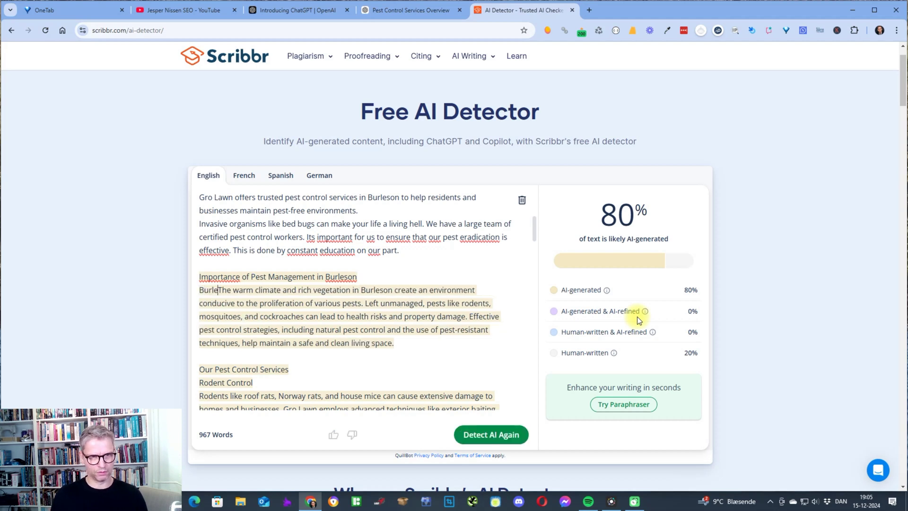
key("BackSpace")
key("BackSpace")
key("BackSpace")
key("BackSpace")
key("BackSpace")
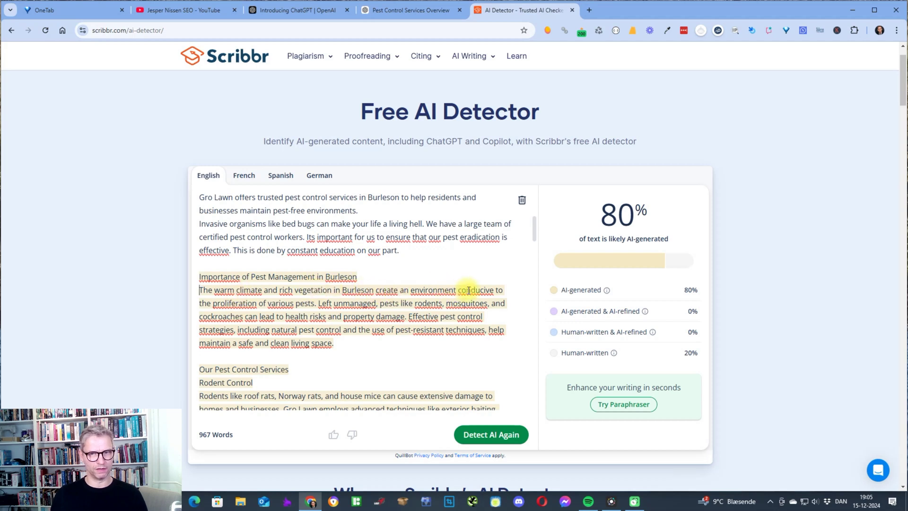
Replace "The" before "warm climate" with "Burleson has a" in the Importance of Pest Management section.
left_click(318, 290)
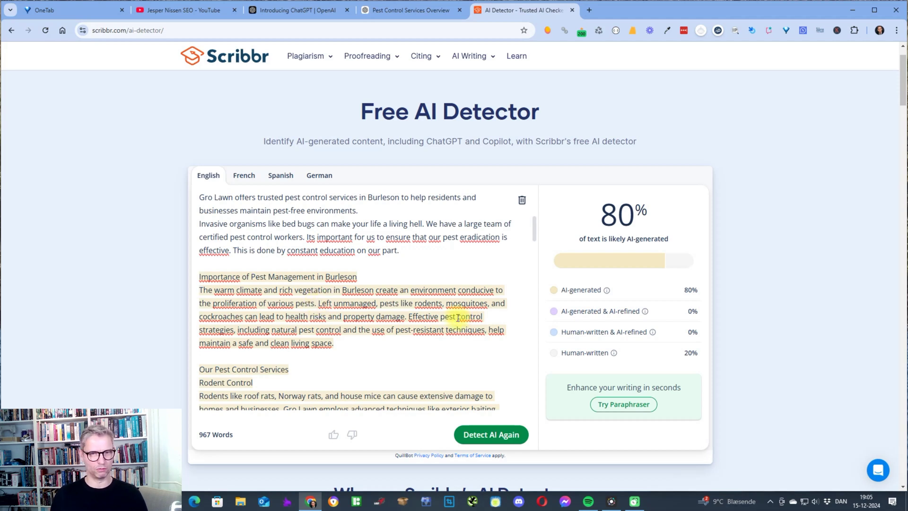
key("Left")
key("Left")
key("Left")
key("Left")
key("Left")
key("Left")
key("Left")
key("Left")
key("Left")
key("Left")
key("Left")
key("Left")
key("Left")
key("Left")
key("Left")
key("Left")
key("Left")
key("Left")
key("Left")
key("Left")
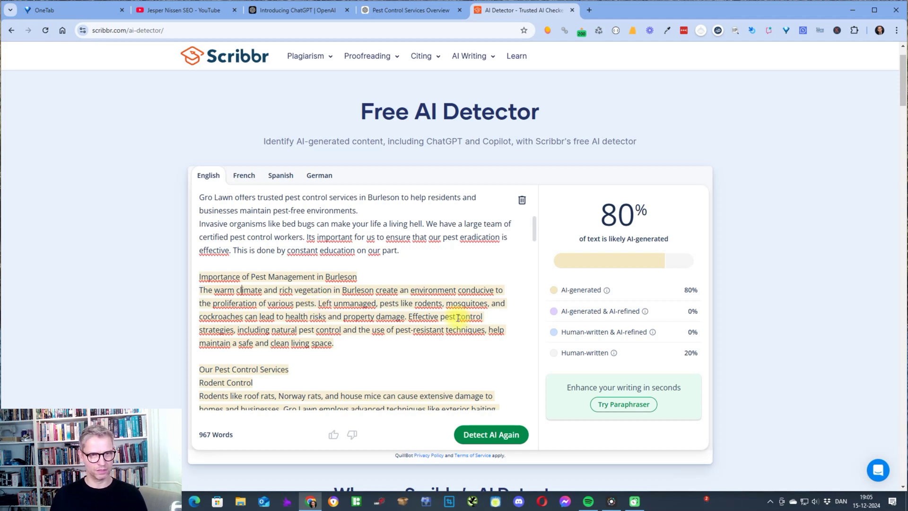
key("Left")
key("Left")
key("Left")
key("Left")
key("Left")
type("Burleson has")
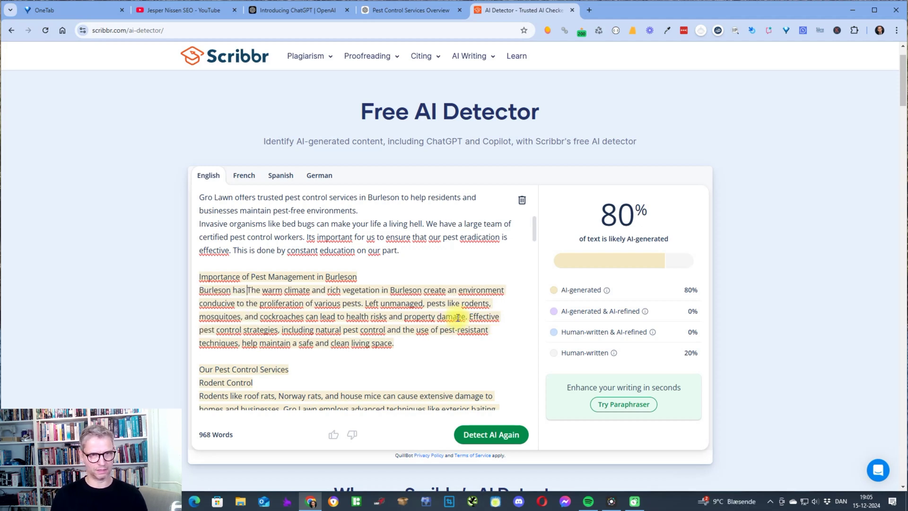
key("shift+Right")
key("shift+Right")
key("shift+Right")
type("a")
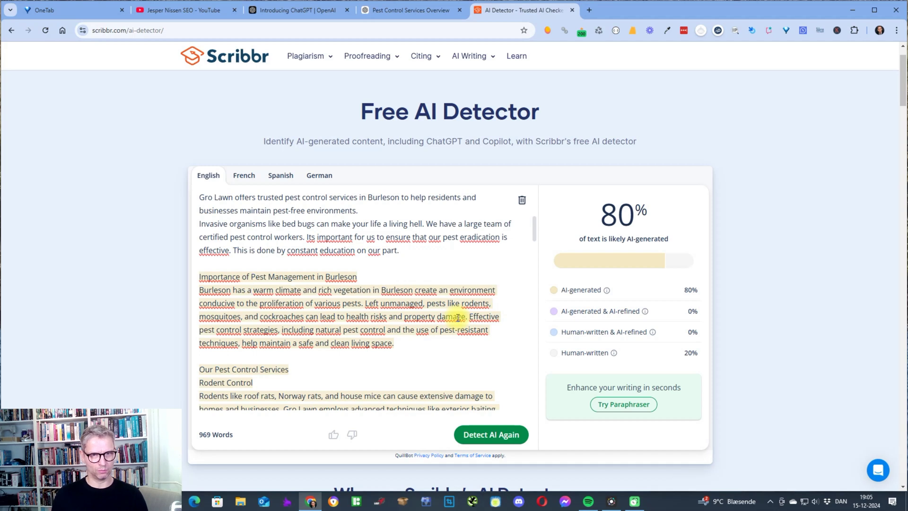
left_click(303, 290)
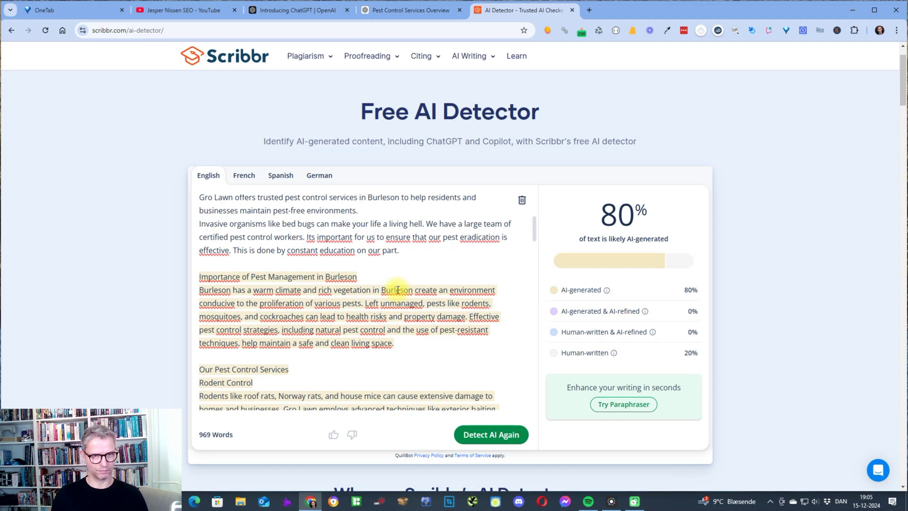
End the first sentence after "warm climate" and replace "and rich vegetation in Burleson" with "That can".
type(". ")
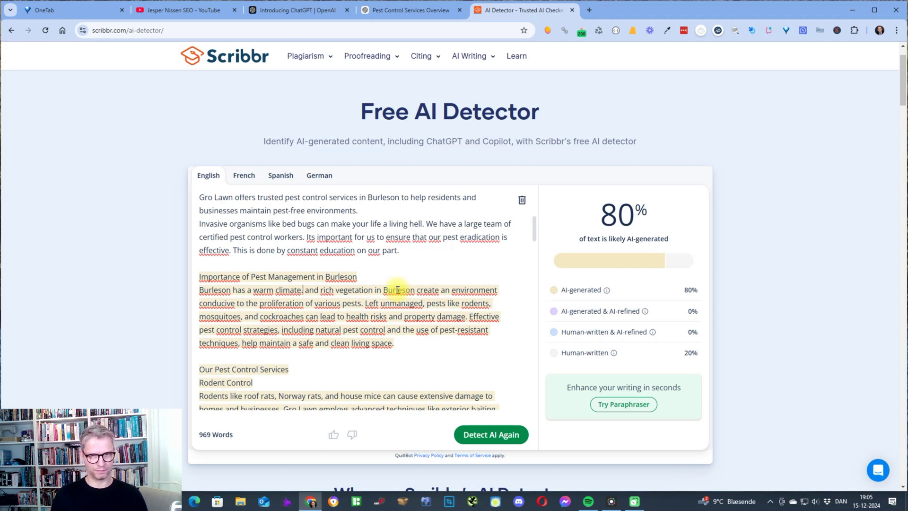
type("That can")
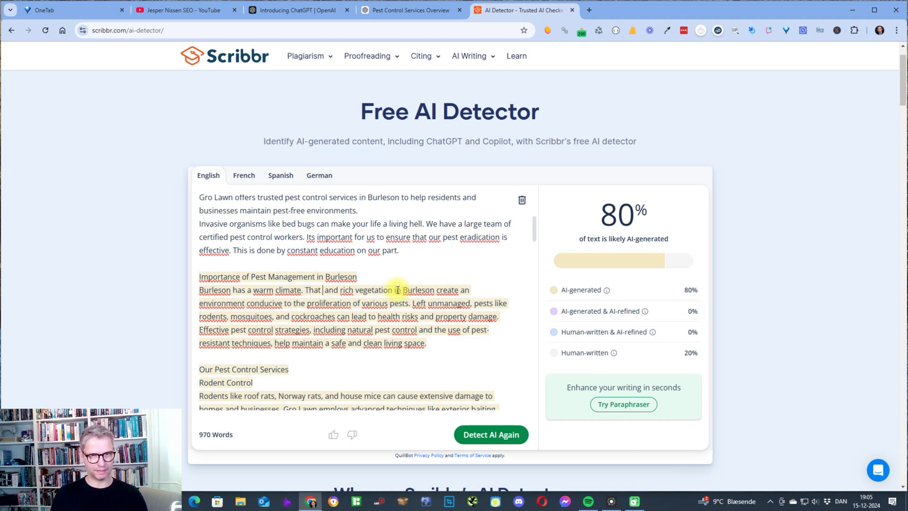
key("shift+Right")
key("shift+Right")
key("shift+Right")
key("shift+Right")
key("shift+Right")
key("shift+Right")
key("shift+Right")
key("shift+Right")
key("shift+Right")
key("shift+Right")
key("shift+Right")
key("shift+Right")
key("shift+Right")
key("shift+Right")
key("shift+Right")
key("shift+Right")
key("shift+Right")
key("shift+Right")
key("shift+Right")
key("shift+Right")
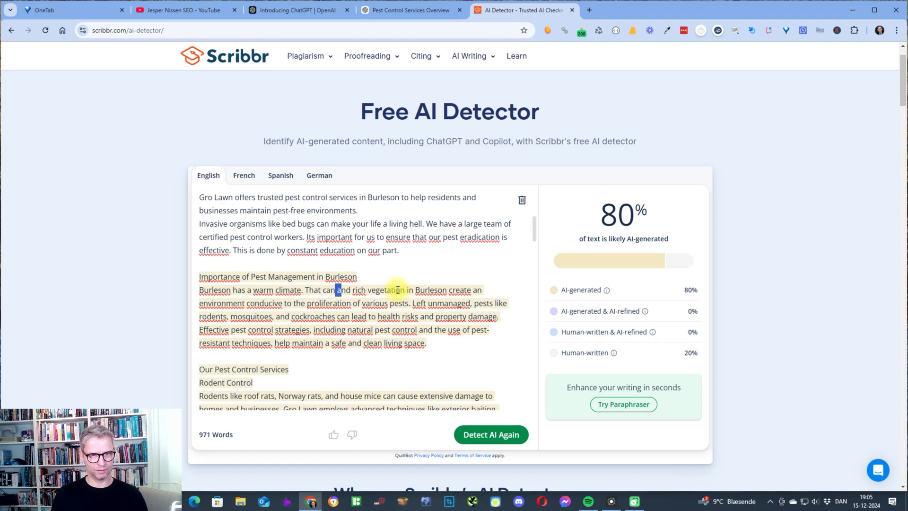
key("BackSpace")
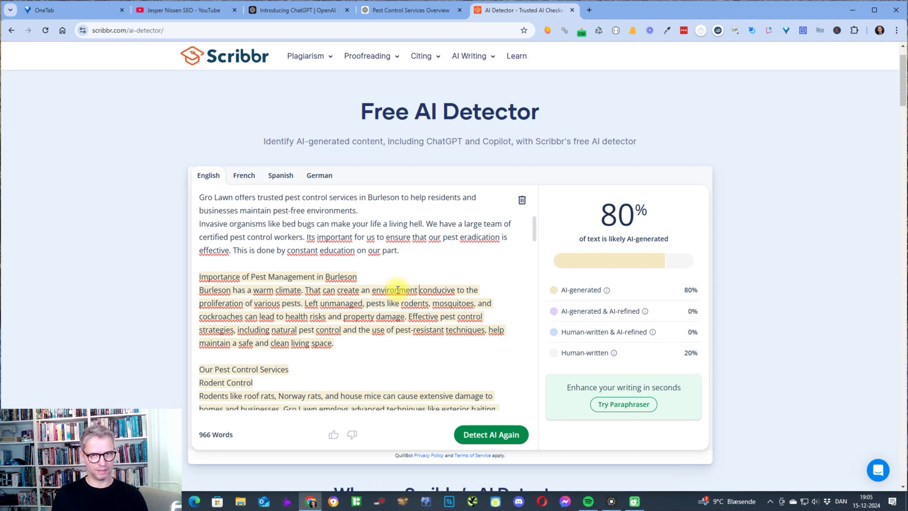
Replace "conducive" after "environment" with "that can cause problems" in the same paragraph.
type("that can ca")
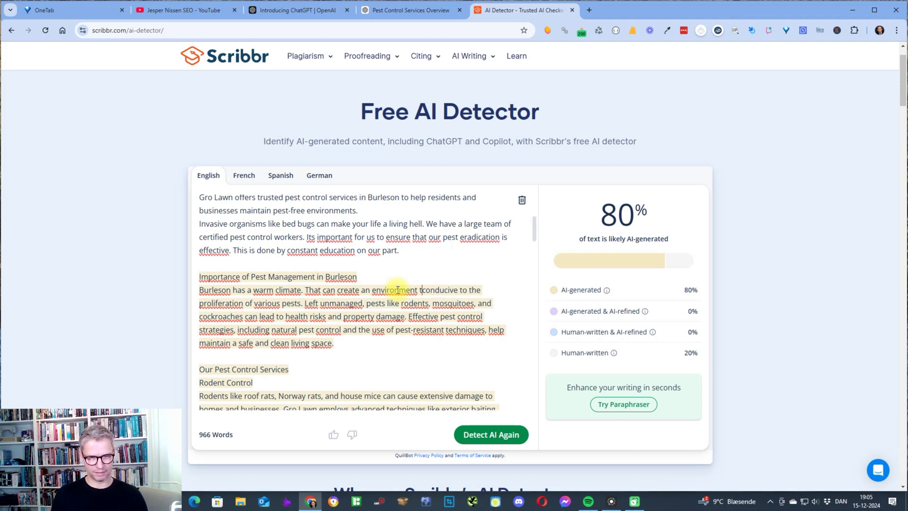
type("use")
key("shift+Right")
key("shift+Right")
key("shift+Right")
key("shift+Right")
key("shift+Right")
key("shift+Right")
key("shift+Right")
key("shift+Right")
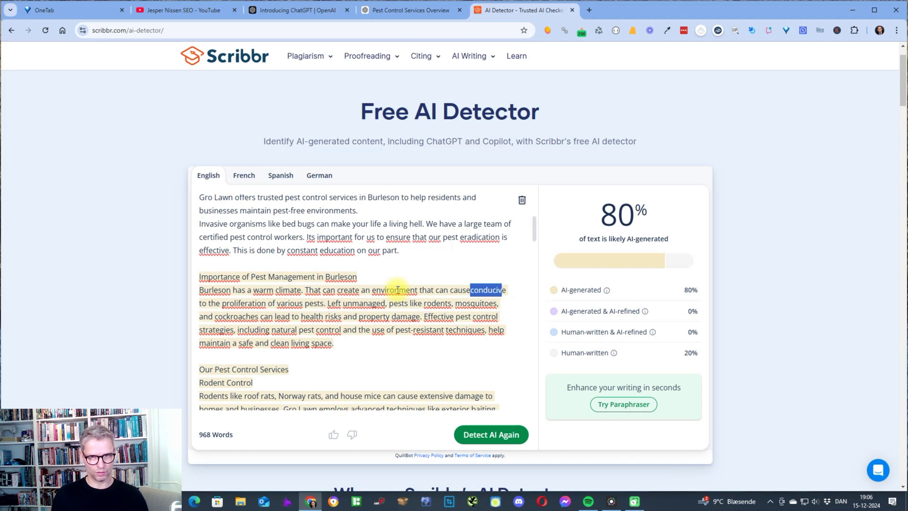
key("shift+Right")
type("proble")
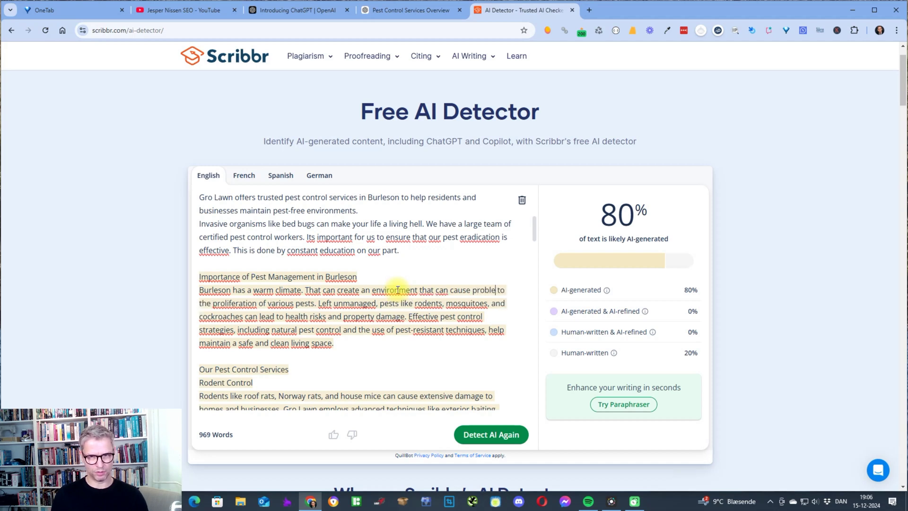
type("ms")
Replace "to the proliferation of" with "with" before "various pests" and run the AI detection again.
key("shift+Right")
key("shift+Right")
key("shift+Right")
key("shift+Right")
key("shift+Right")
key("shift+Right")
key("shift+Right")
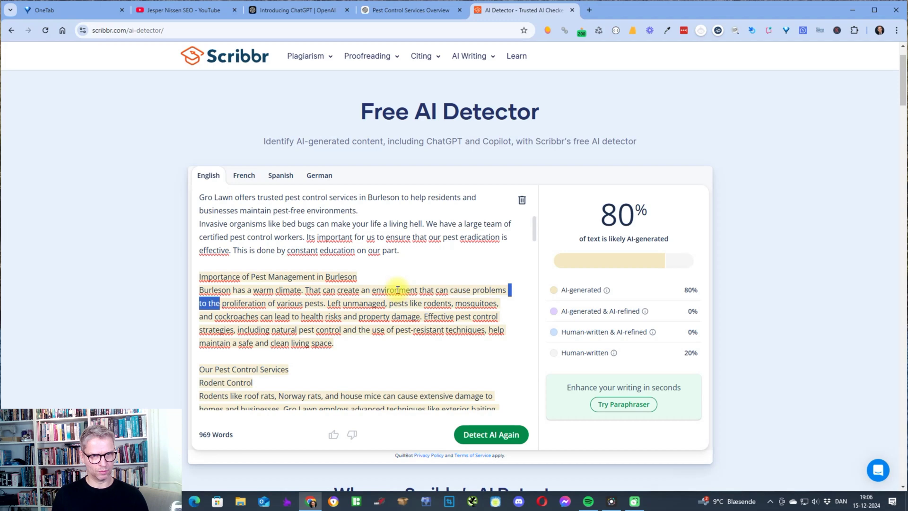
key("shift+Right")
key("shift+Right")
key("shift+Right")
key("shift+Right")
key("shift+Right")
key("shift+Right")
key("shift+Right")
key("shift+Right")
key("shift+Right")
key("shift+Right")
key("shift+Right")
key("shift+Right")
key("shift+Right")
key("shift+Right")
key("shift+Right")
key("shift+Right")
type("with")
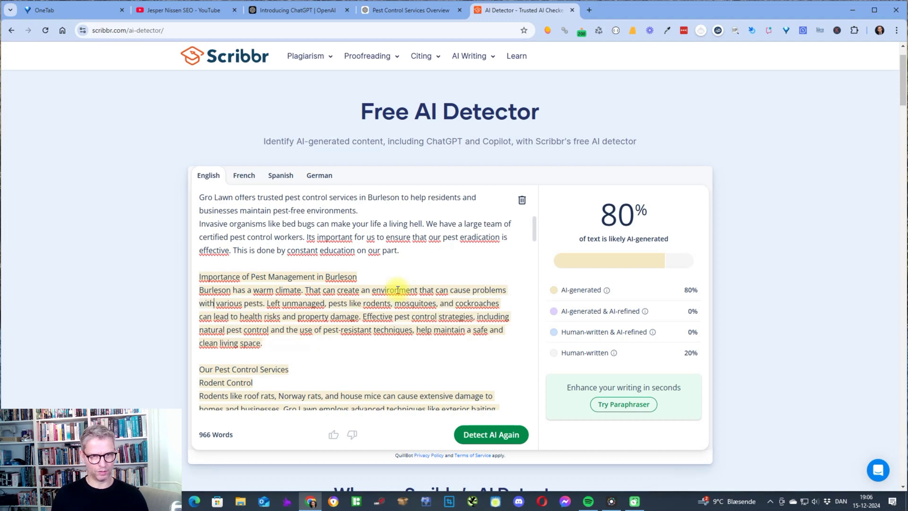
left_click(486, 434)
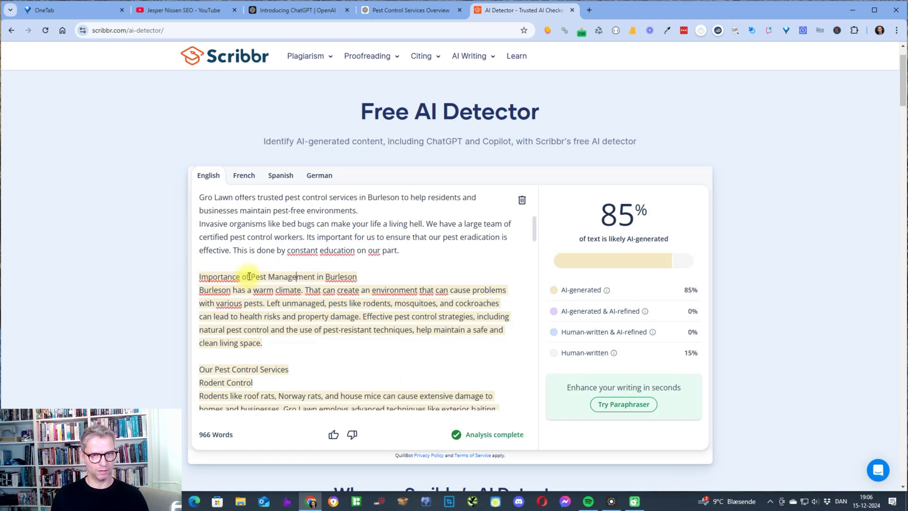
Reword the section heading by replacing "Importance of" with "Warm weather and", and run the AI detection again.
left_click_drag(252, 277, 200, 278)
left_click(203, 279)
key("shift+Right")
key("shift+Right")
key("shift+Right")
key("shift+Right")
key("shift+Right")
key("shift+Right")
key("shift+Right")
key("shift+Right")
key("shift+Right")
key("shift+Right")
key("shift+Right")
key("shift+Right")
key("shift+Right")
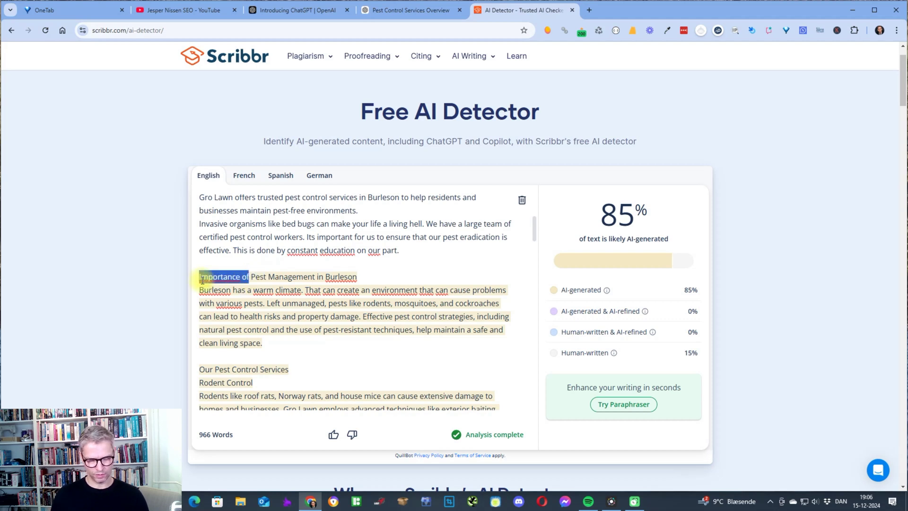
key("BackSpace")
type("Warm ")
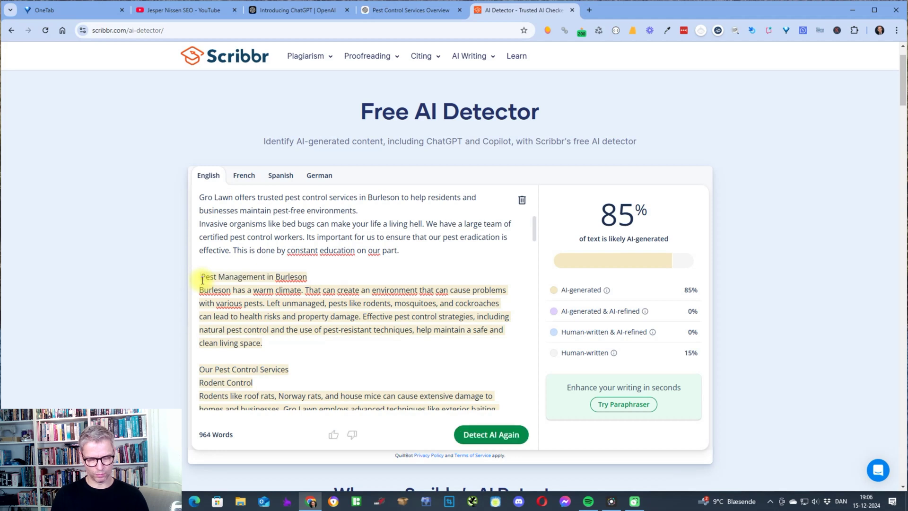
type("weather a")
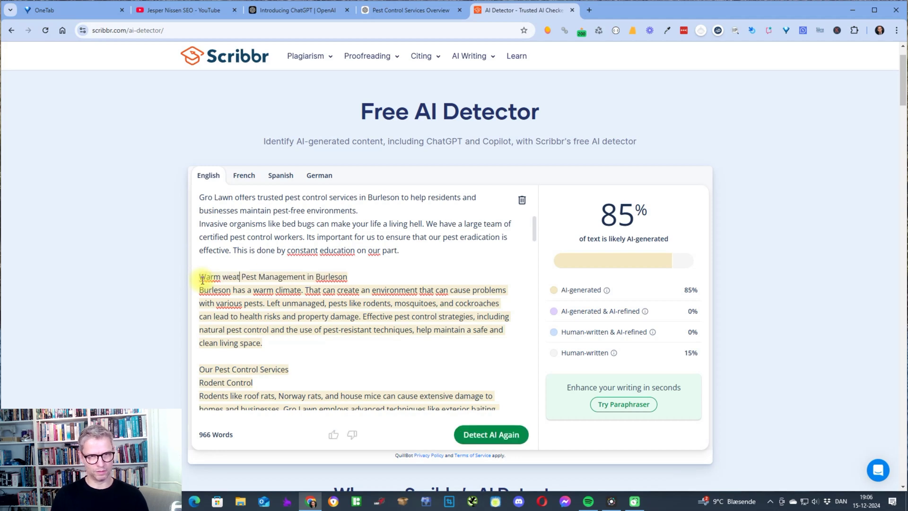
type("nd")
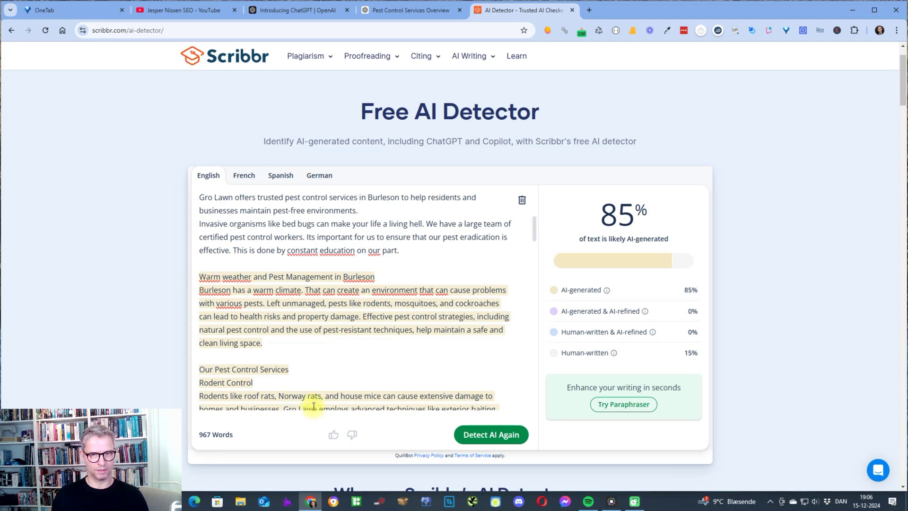
left_click(478, 435)
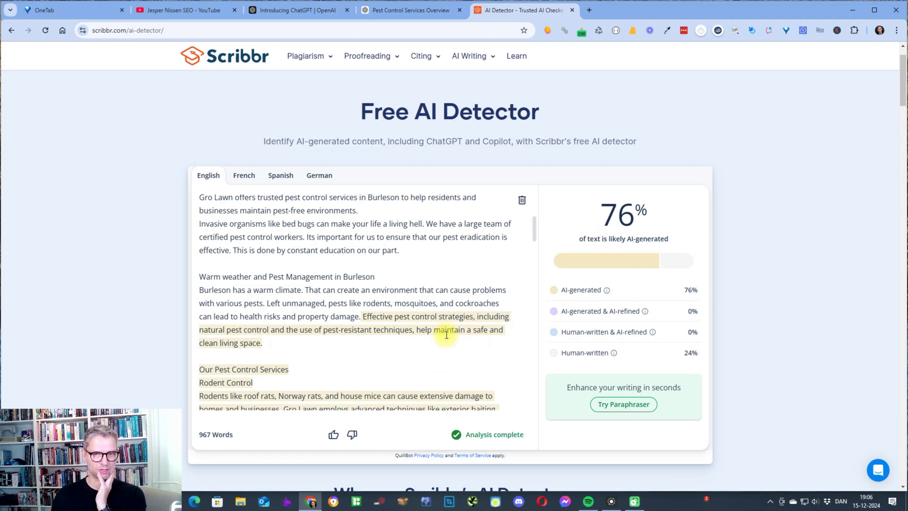
Review which passages are still highlighted as AI-generated, from the Key Takeaways through the Pest Extermination and Eradication section.
scroll(447, 331, "down", 2)
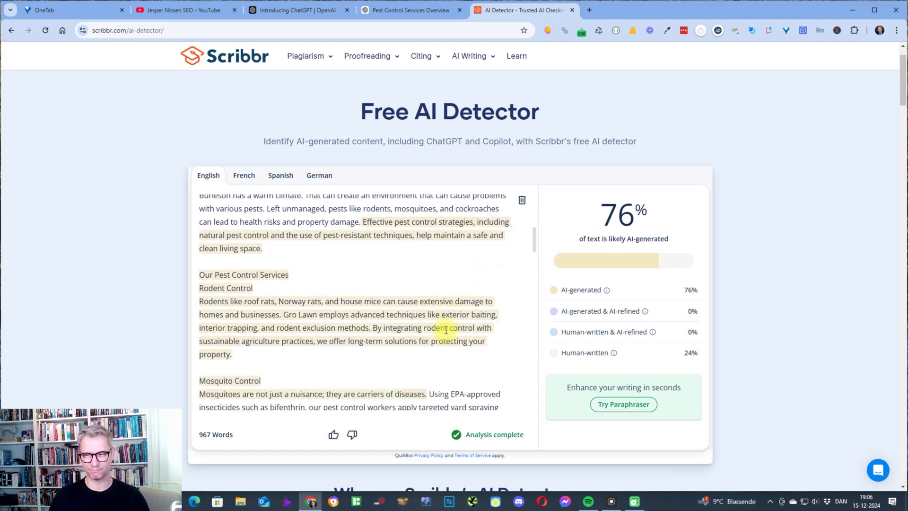
scroll(374, 282, "down", 4)
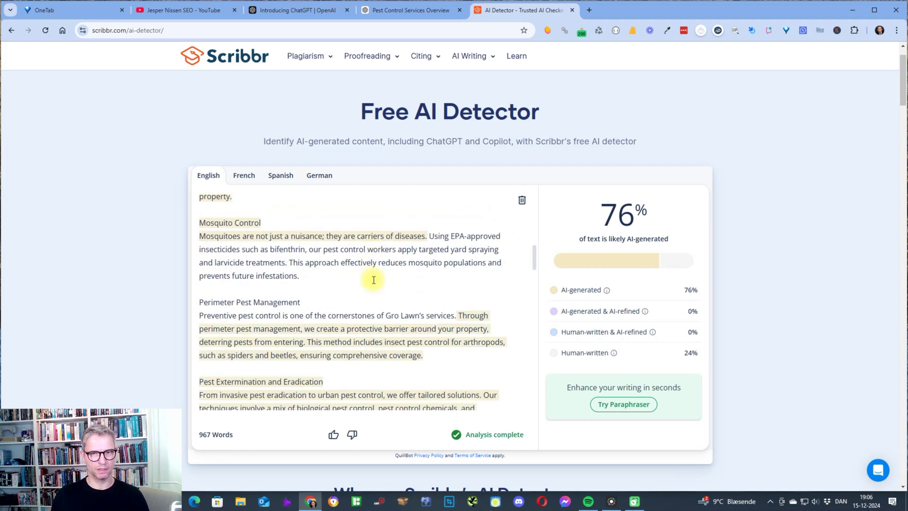
scroll(376, 280, "down", 1)
left_click_drag(532, 266, 526, 215)
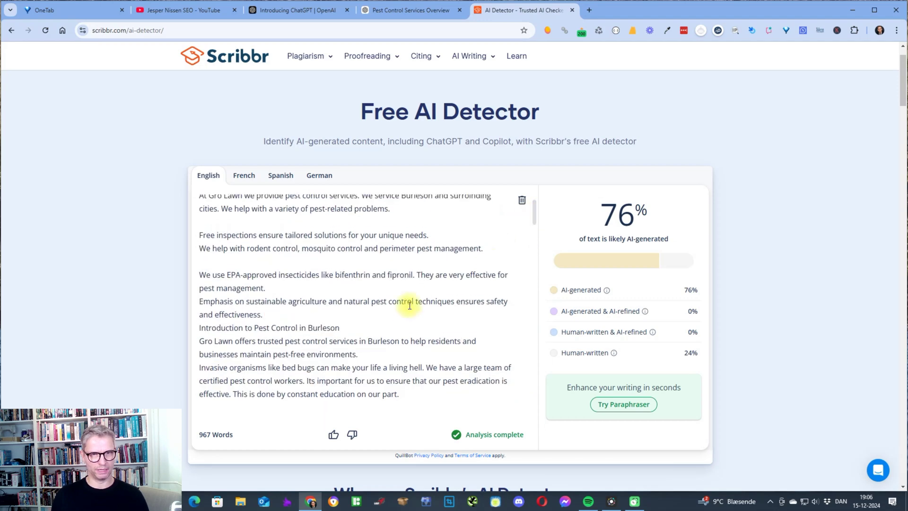
scroll(409, 306, "up", 1)
scroll(534, 216, "down", 2)
left_click_drag(535, 213, 538, 242)
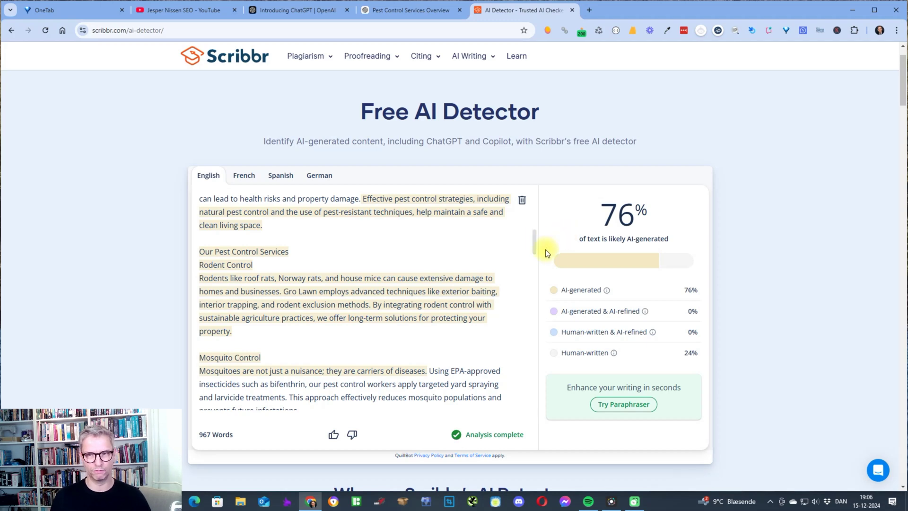
scroll(340, 299, "up", 2)
scroll(339, 299, "up", 2)
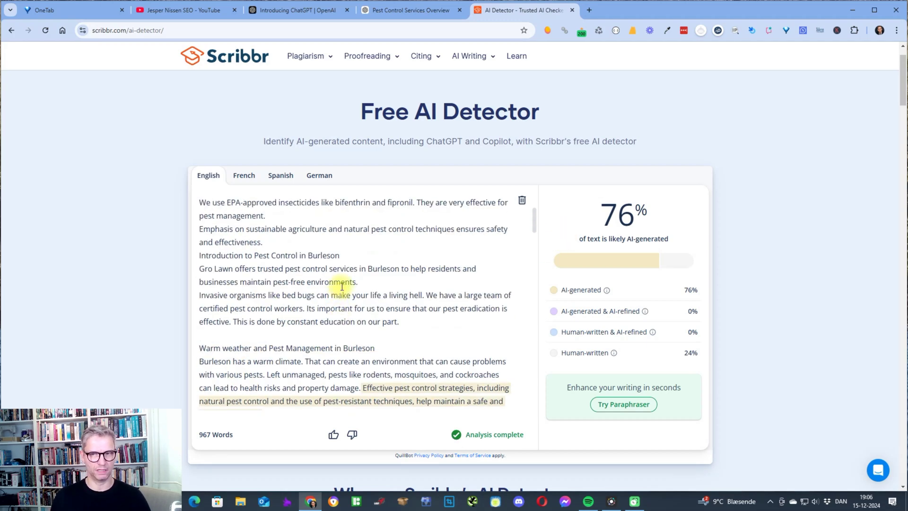
scroll(342, 286, "down", 3)
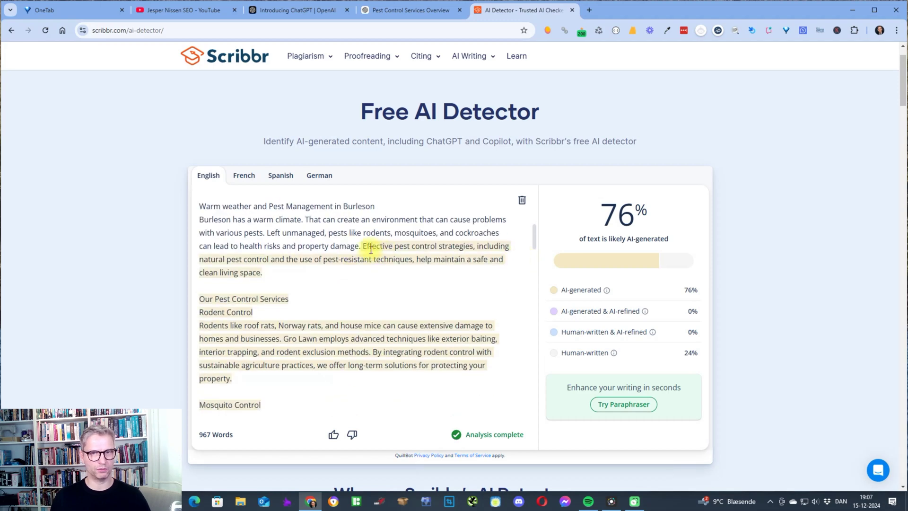
Examine the highlighted sentences on effective pest control strategies, rodent control techniques and sustainable agriculture practices.
left_click_drag(362, 246, 357, 270)
left_click(461, 273)
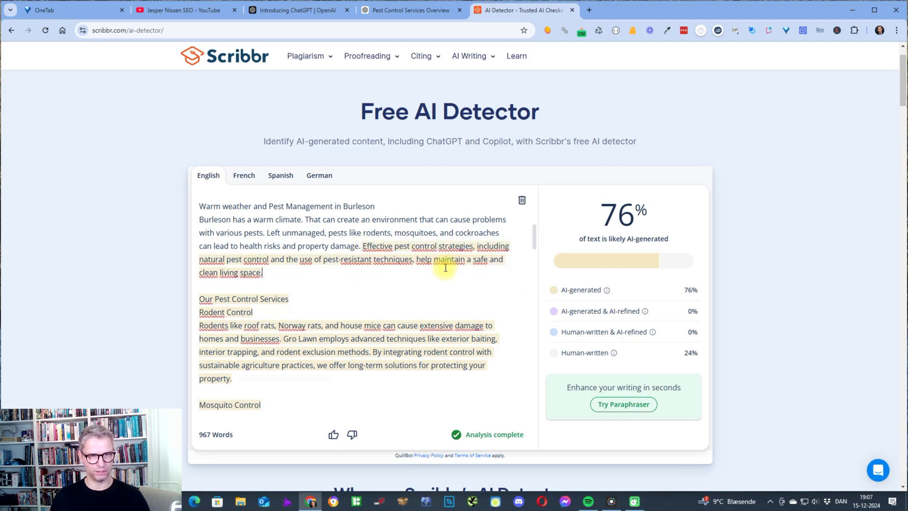
scroll(440, 329, "down", 1)
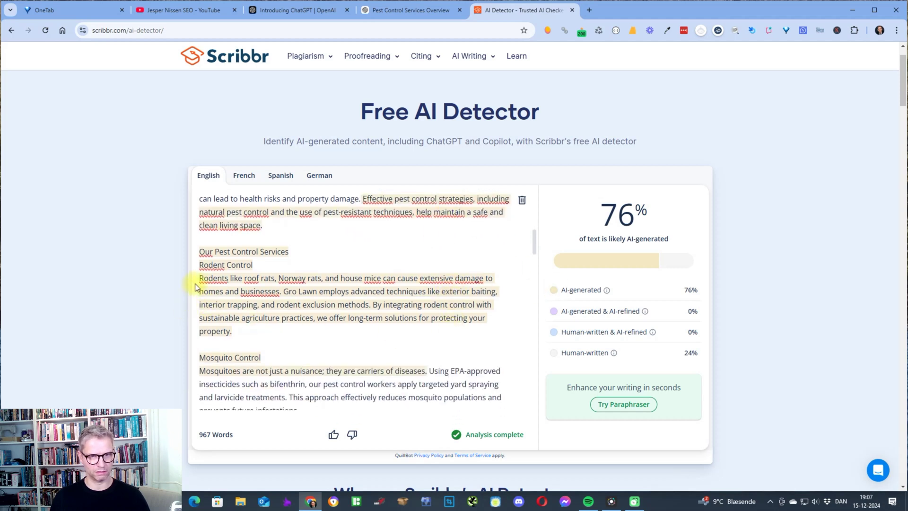
left_click_drag(284, 292, 375, 306)
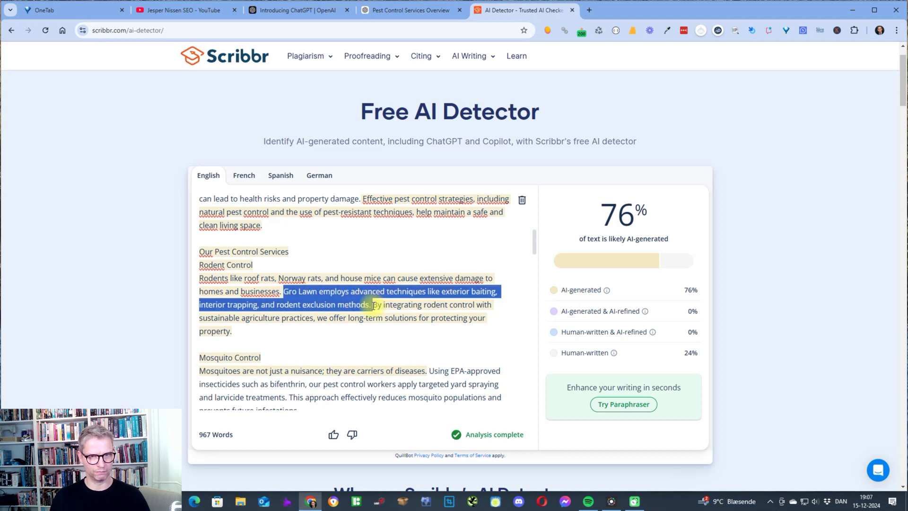
left_click(357, 307)
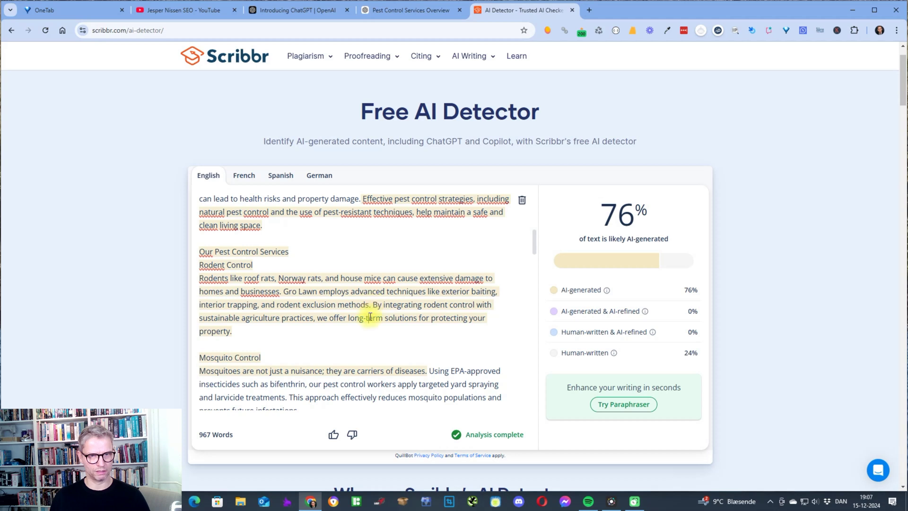
left_click_drag(374, 304, 378, 323)
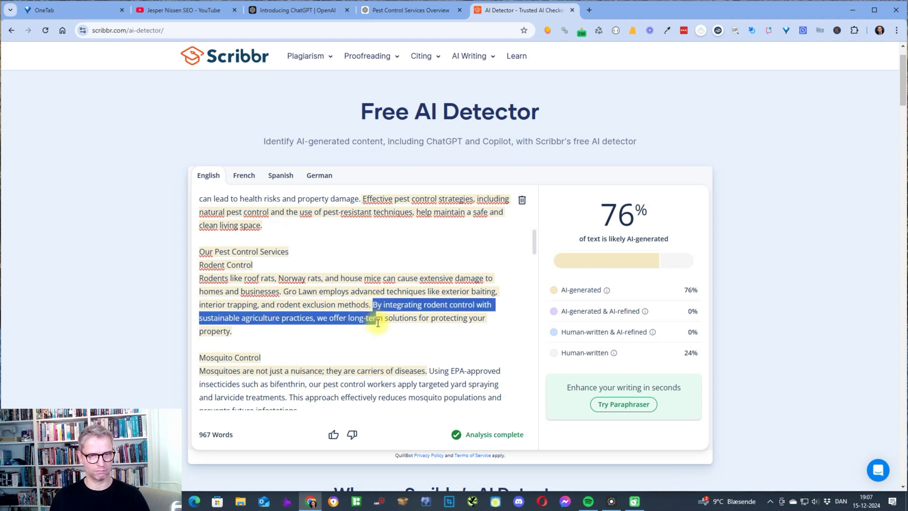
left_click(377, 325)
scroll(480, 348, "down", 3)
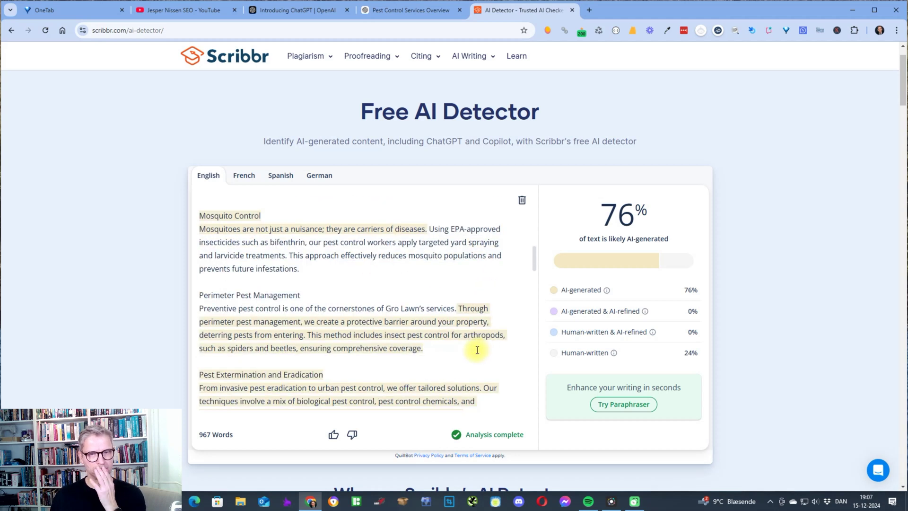
Check the reworded Key Takeaways for the insecticide and mosquito control terms, and compare them with the highlighted sections further down.
scroll(470, 343, "up", 5)
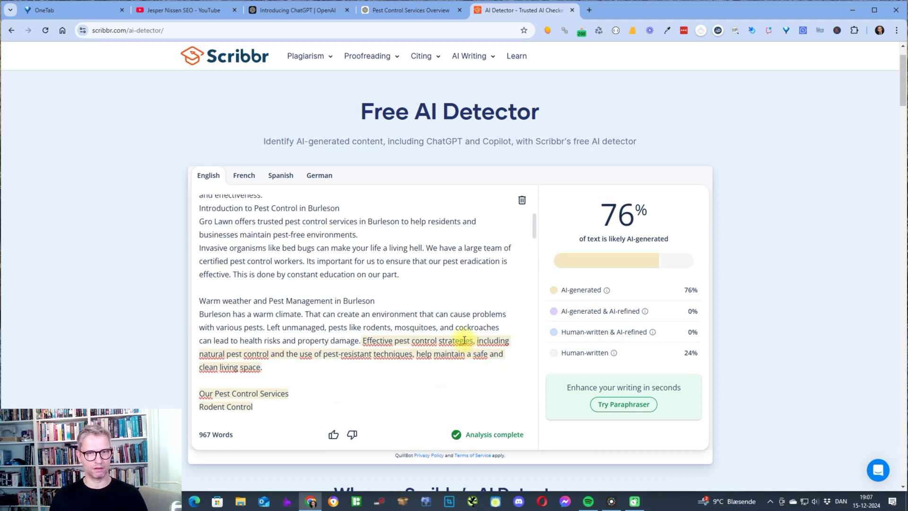
scroll(321, 323, "up", 1)
scroll(321, 322, "up", 2)
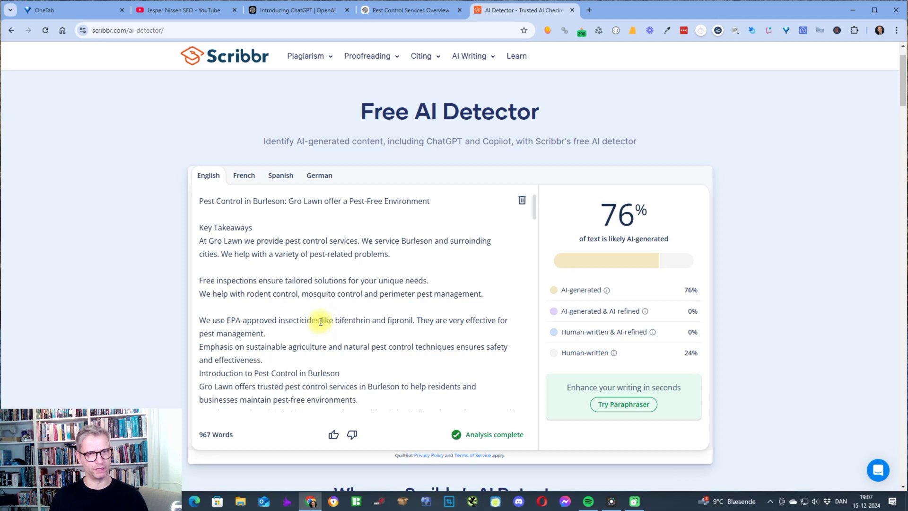
scroll(322, 322, "up", 1)
scroll(426, 306, "down", 1)
scroll(454, 314, "up", 1)
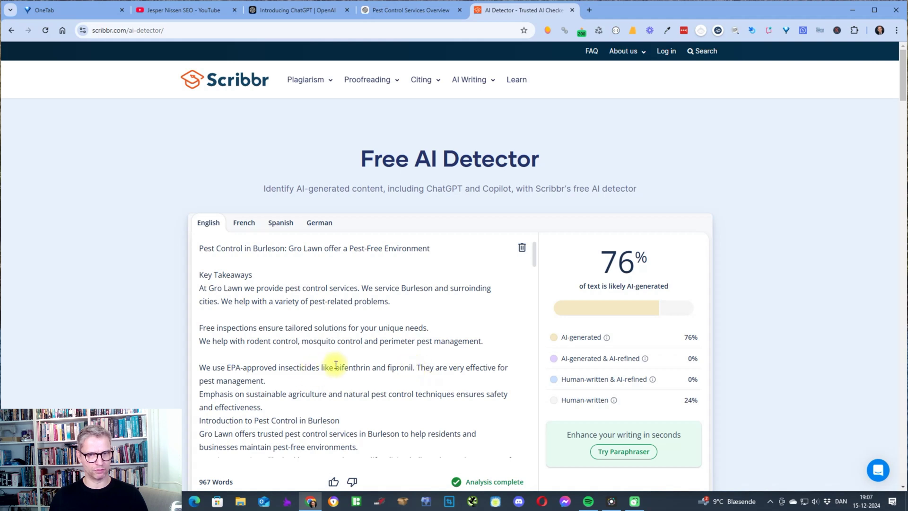
left_click_drag(387, 368, 405, 368)
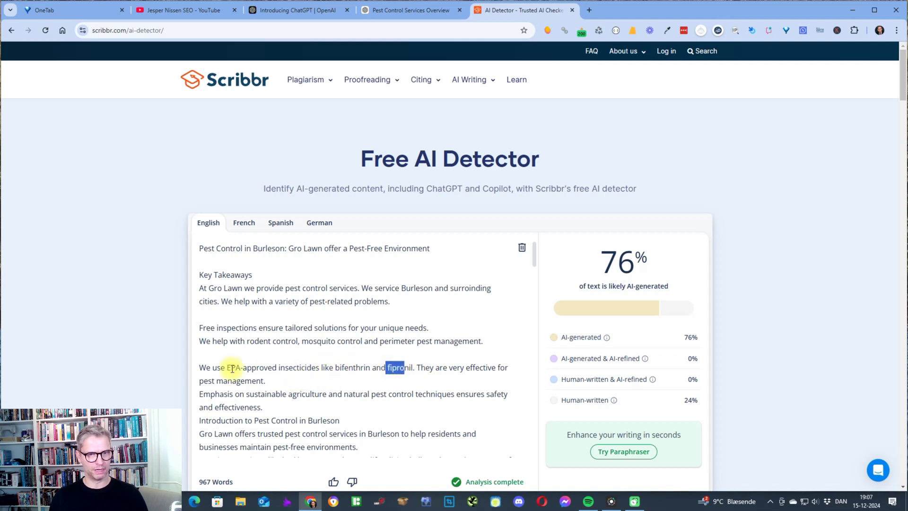
left_click_drag(227, 367, 324, 370)
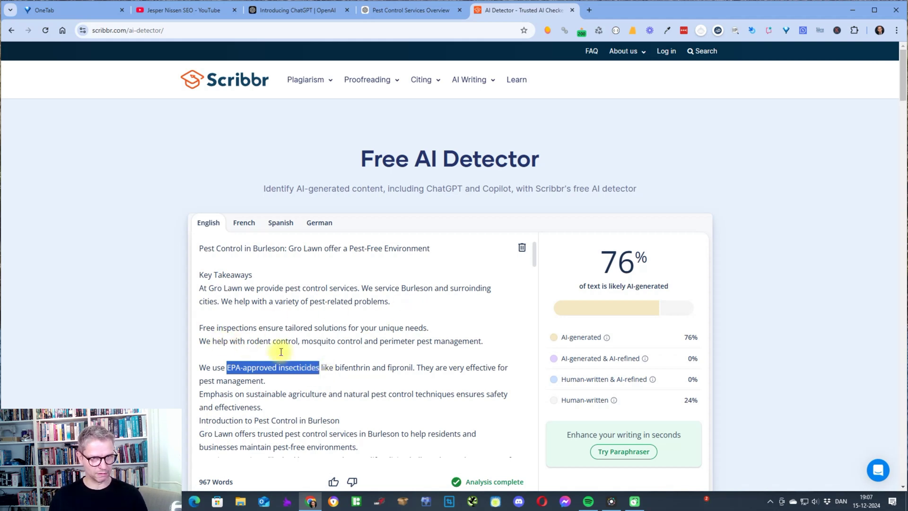
left_click_drag(313, 341, 337, 341)
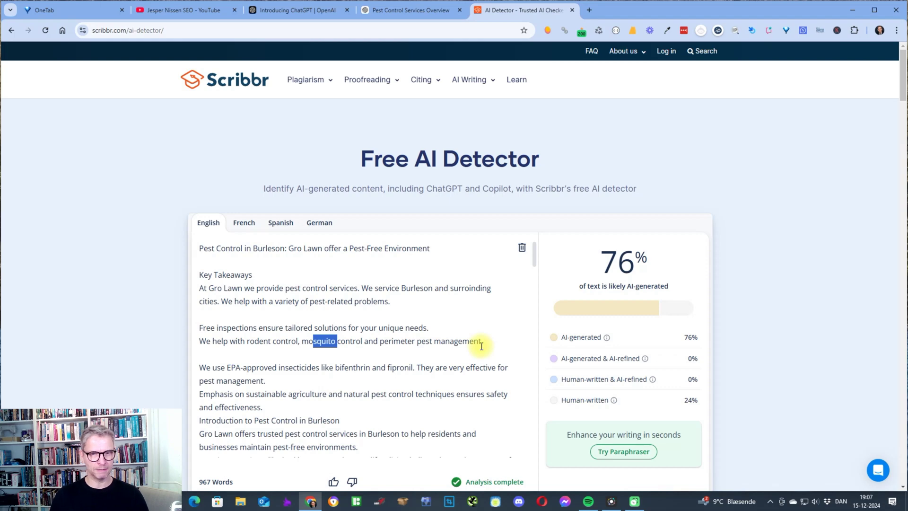
scroll(471, 349, "down", 8)
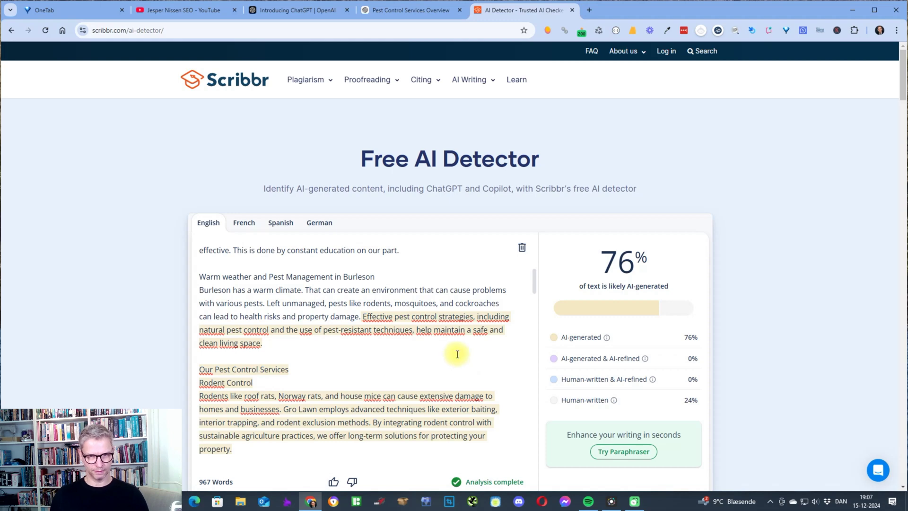
Switch to the ChatGPT conversation "Pest Control Services Overview" containing the original article.
left_click(481, 332)
left_click(422, 13)
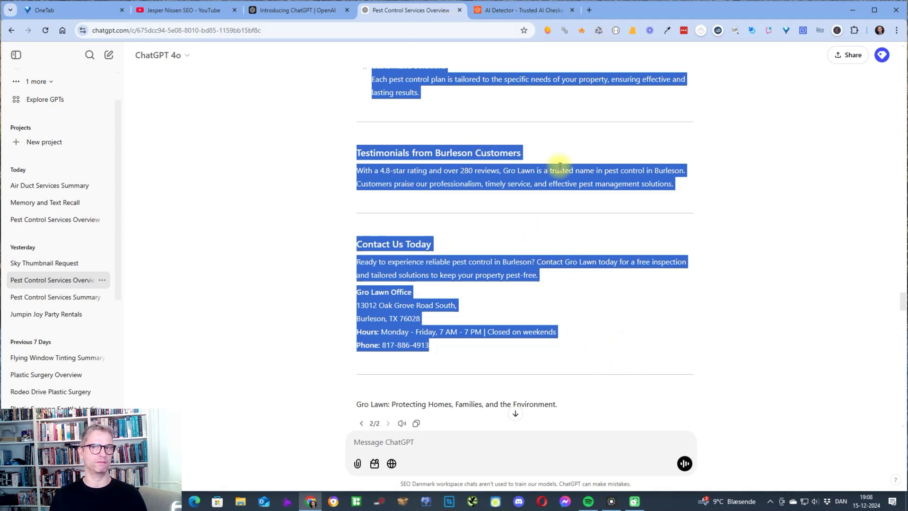
Return to Scribbr's AI detector and review the overall score alongside the reworded title and Key Takeaways.
left_click(530, 14)
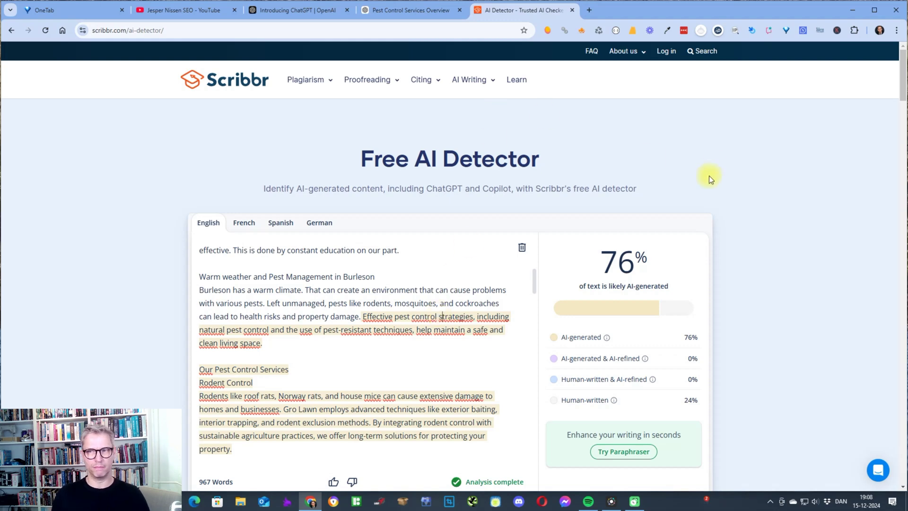
scroll(801, 299, "down", 2)
scroll(482, 261, "up", 5)
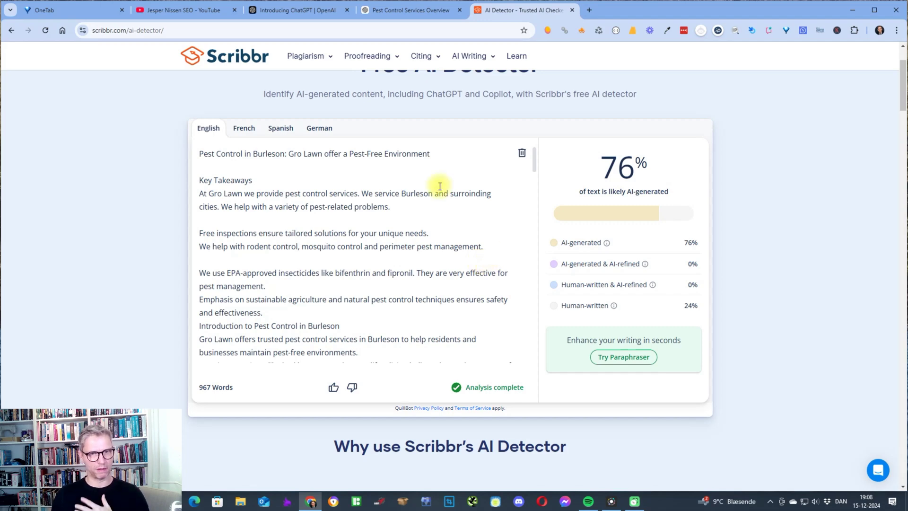
scroll(303, 253, "up", 2)
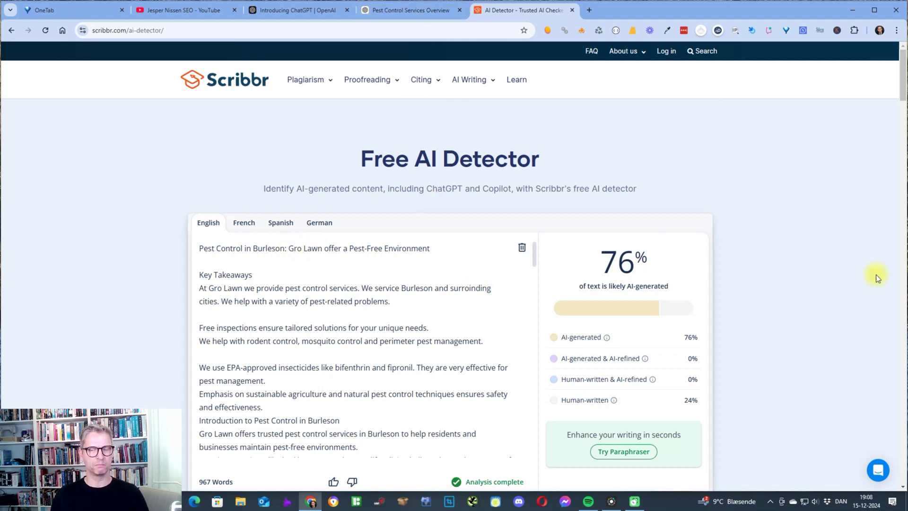
Switch to the ChatGPT article, clear its text selection and look over the Customized Solutions, Testimonials and Contact Us Today sections.
left_click(421, 12)
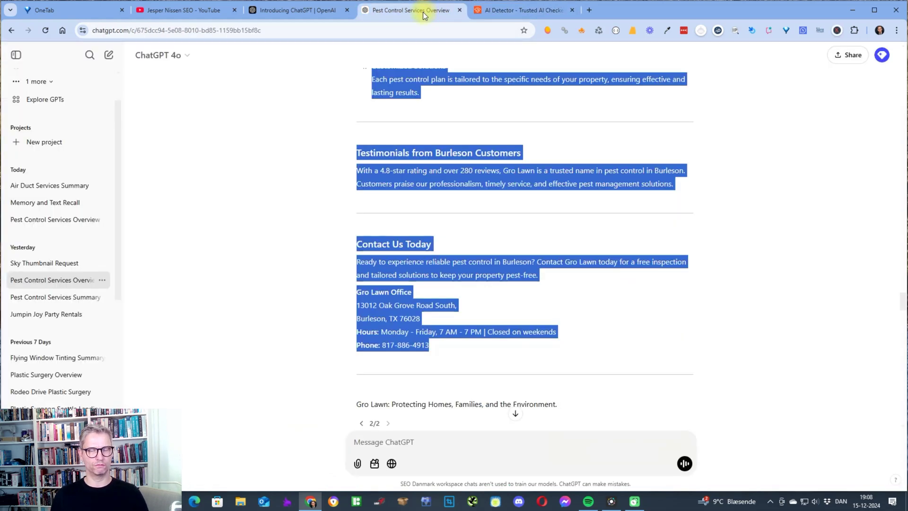
scroll(618, 318, "up", 3)
scroll(618, 319, "down", 1)
left_click(549, 314)
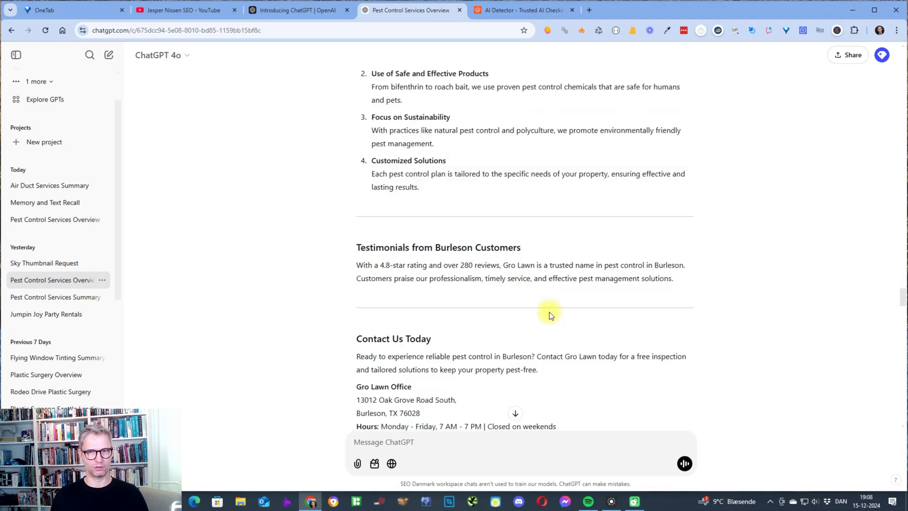
Compare the detector's text with the ChatGPT article, then examine the detector's highlighted passages on warm weather and rodent control.
left_click(521, 11)
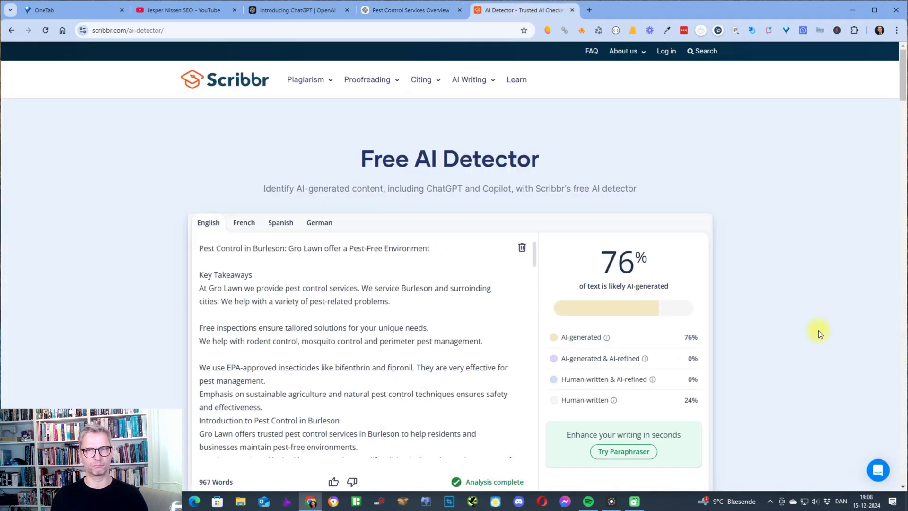
scroll(818, 330, "down", 3)
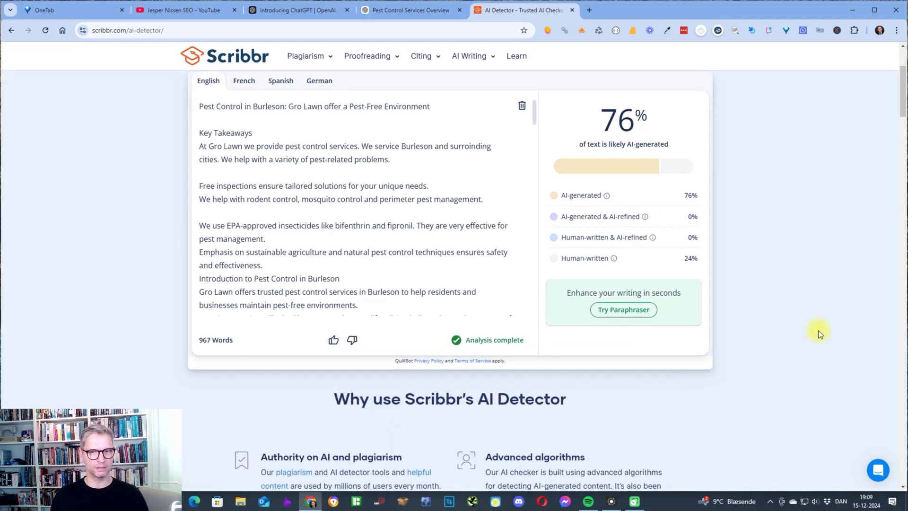
scroll(462, 284, "up", 2)
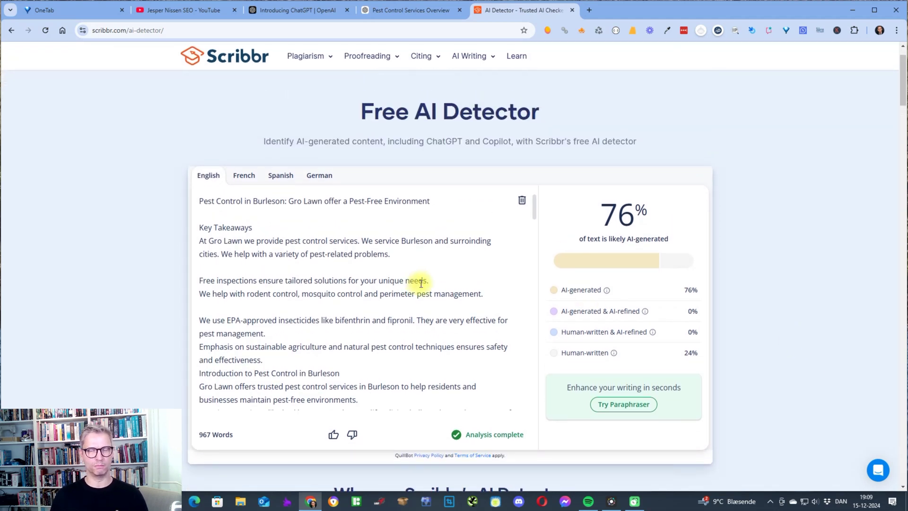
left_click(395, 10)
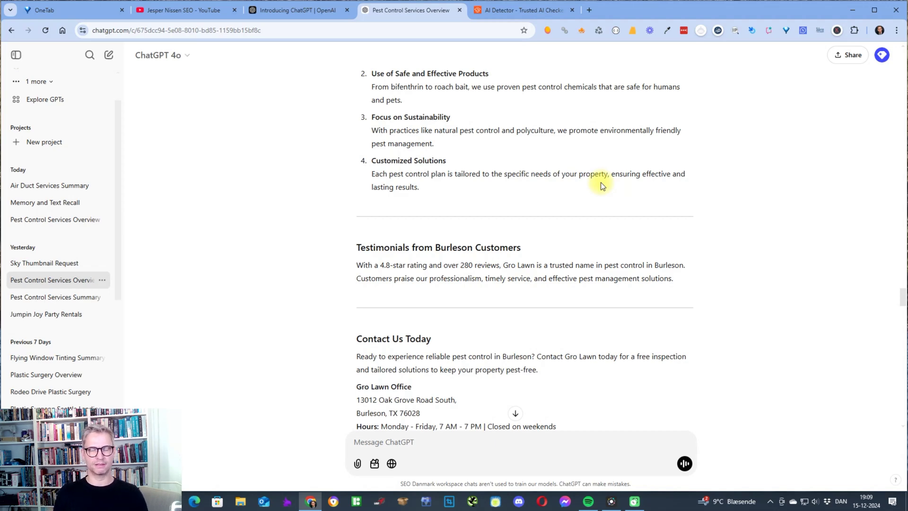
left_click(539, 10)
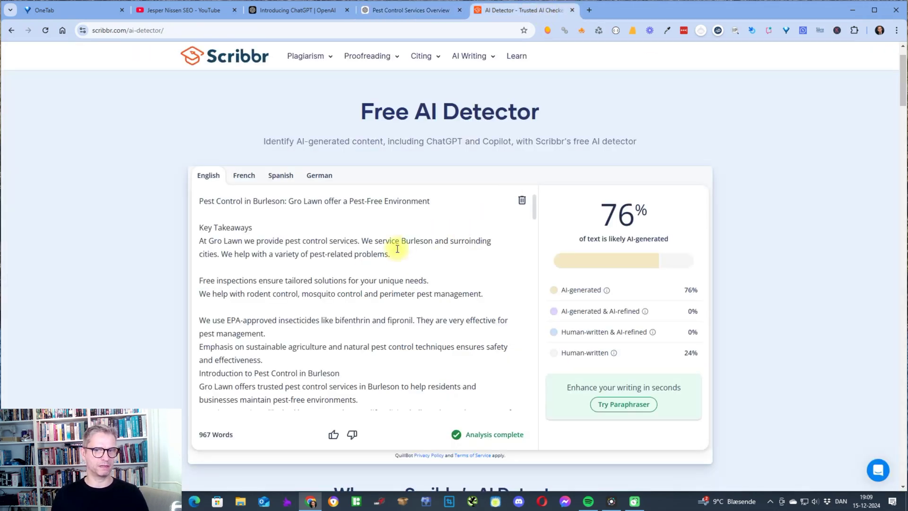
scroll(423, 258, "down", 5)
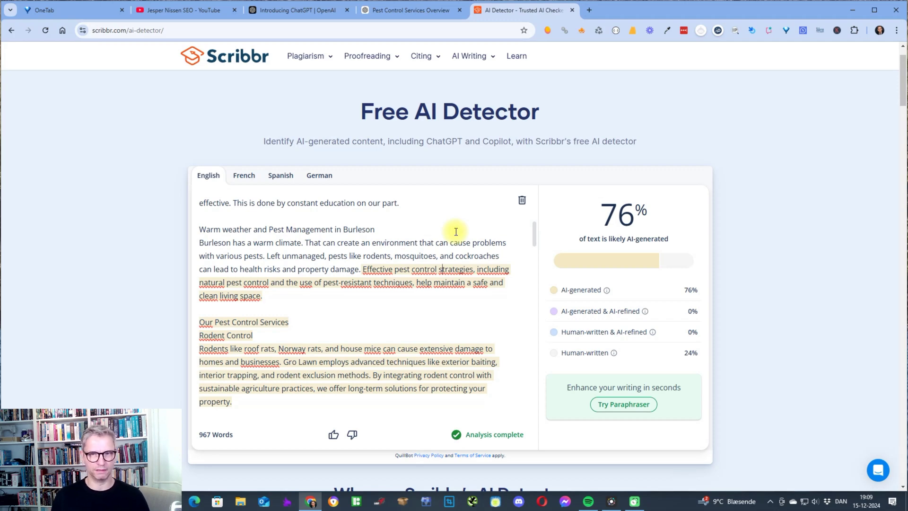
Open schemawriter.ai in a new browser tab and go to its Webpage schema generator feature page.
left_click(589, 11)
type("schemawriter.ai")
key("Return")
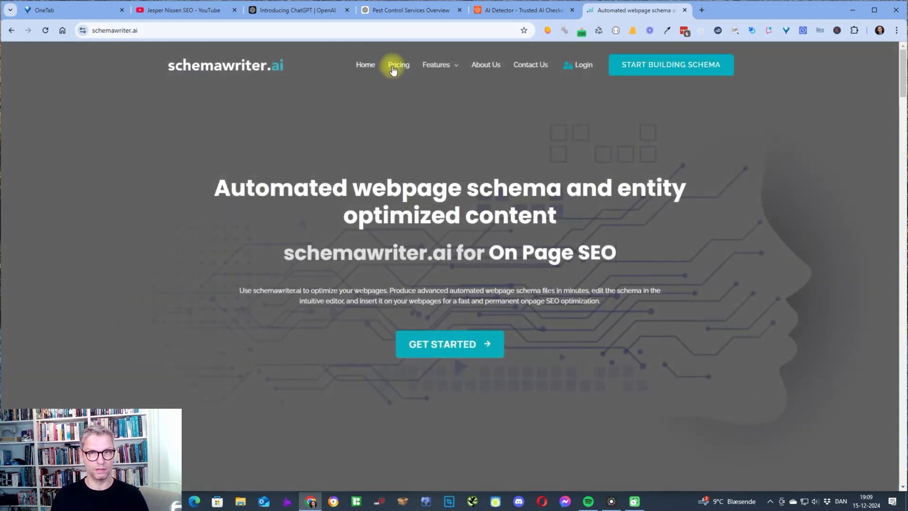
mouse_move(442, 64)
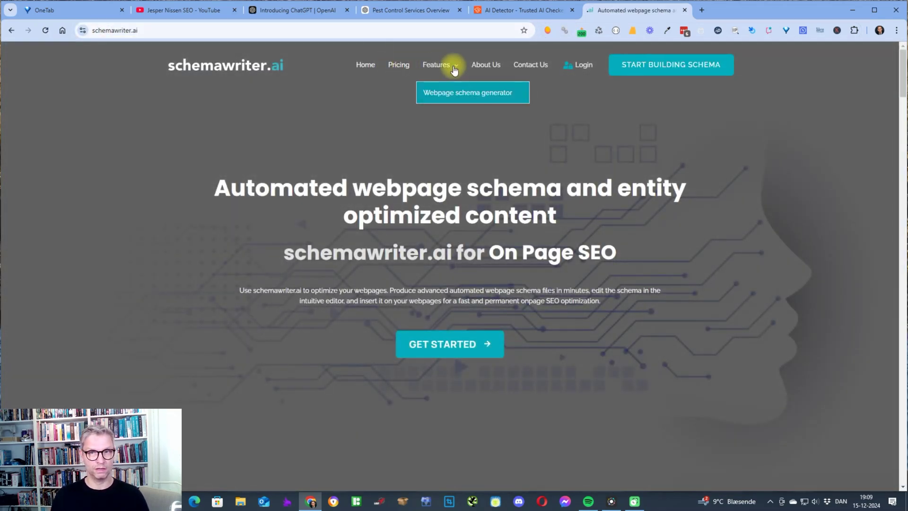
left_click(458, 97)
Look through the Webpage schema generator page, including its report form, entity identification and other webpage schema features.
scroll(832, 274, "down", 15)
scroll(833, 274, "up", 3)
scroll(834, 274, "down", 15)
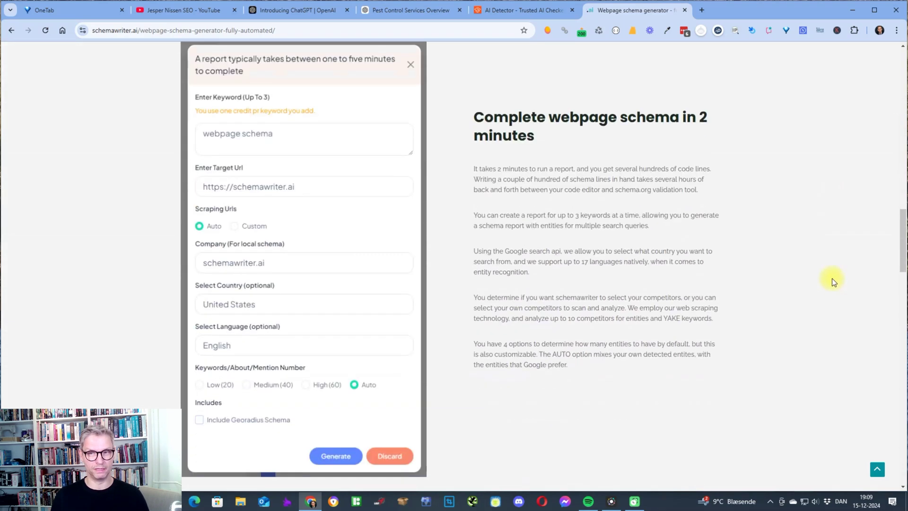
scroll(833, 278, "down", 20)
scroll(831, 282, "down", 7)
scroll(831, 282, "up", 11)
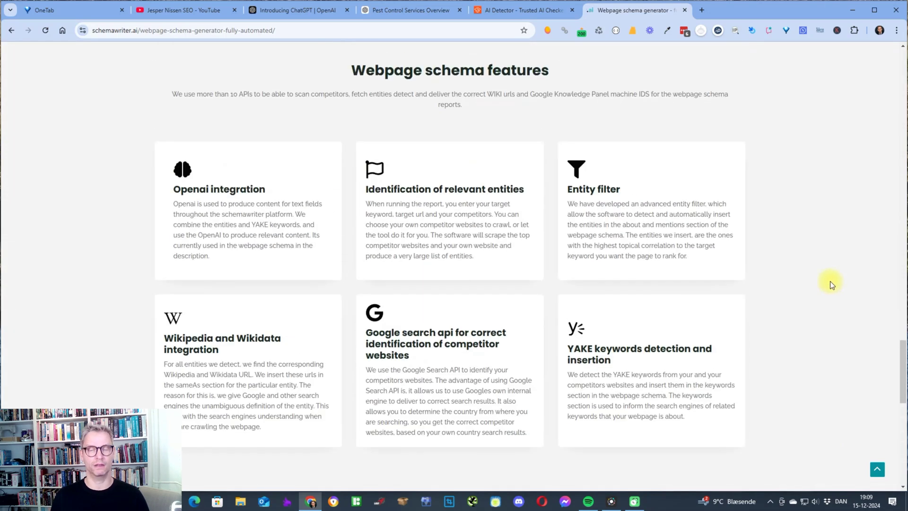
scroll(831, 281, "up", 15)
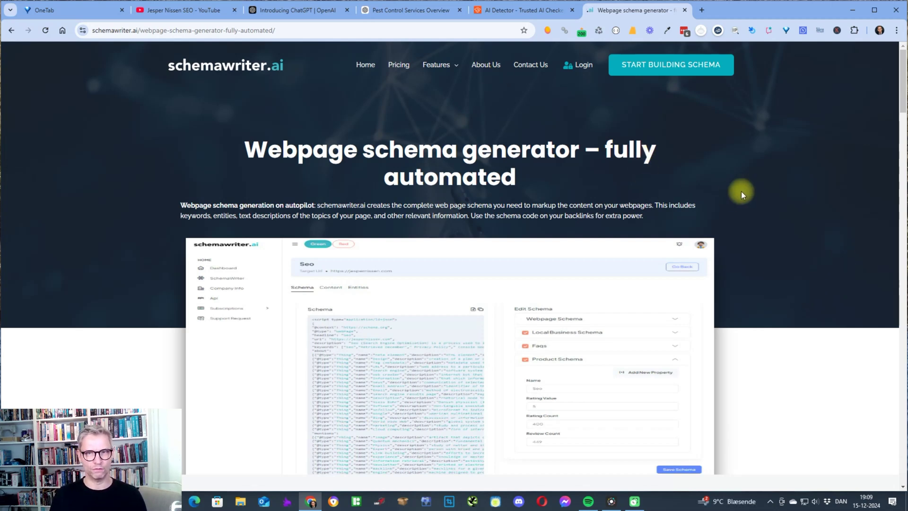
Revisit the detector result and the ChatGPT article, then bring up the SEO and Linkbuilding YouTube channel.
left_click(506, 13)
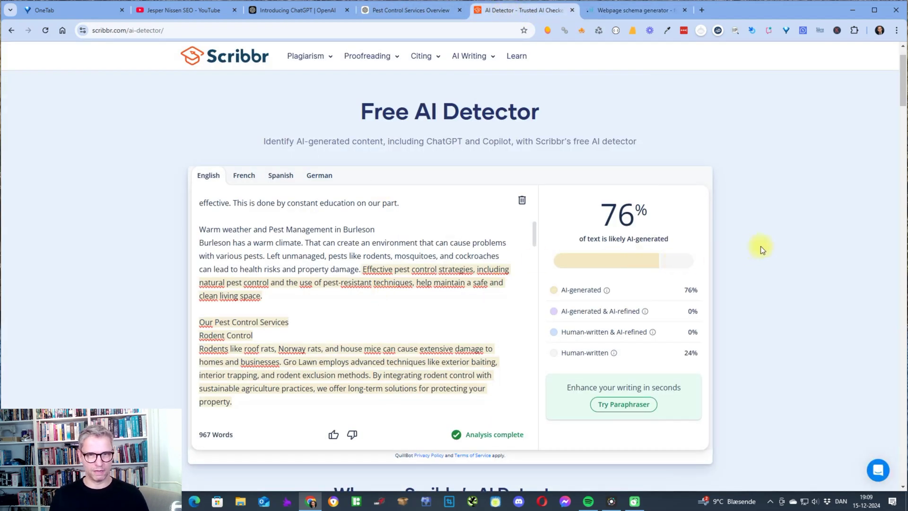
left_click(416, 10)
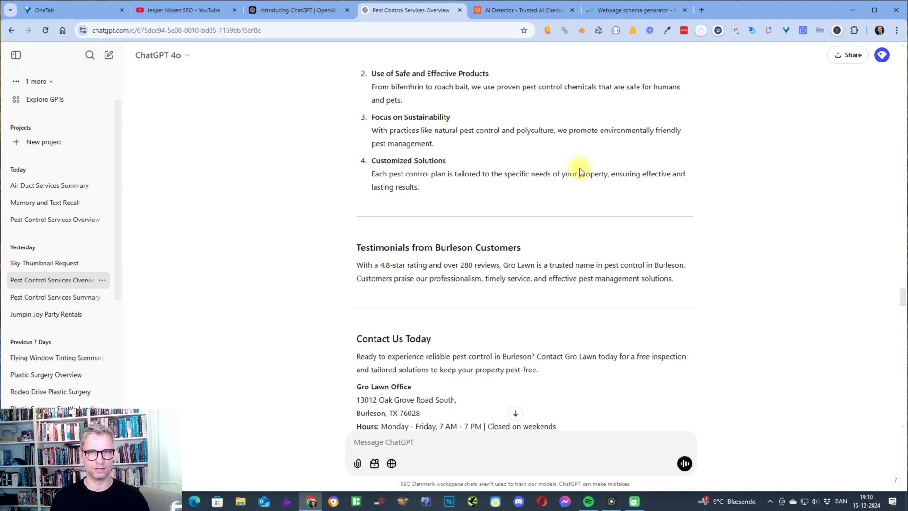
left_click(191, 11)
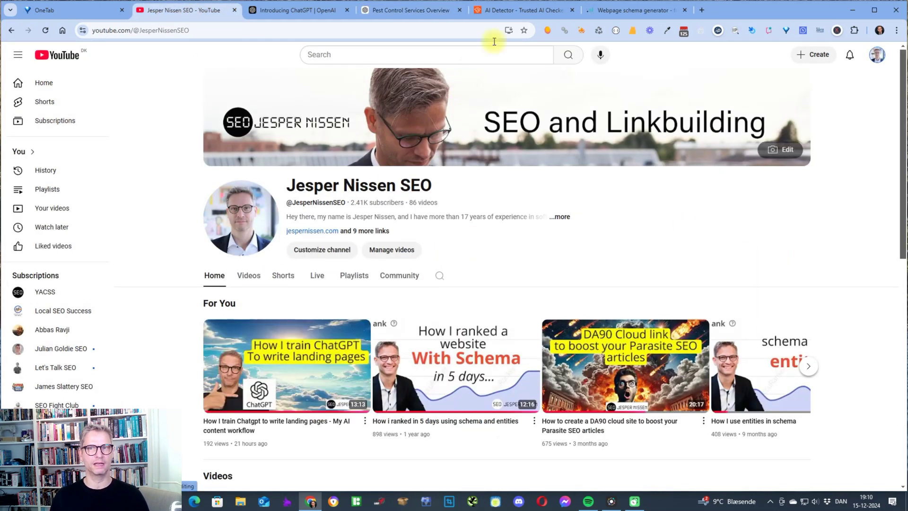
Return to Scribbr's AI detector and view the beginning of the reworded article with its overall score.
left_click(540, 11)
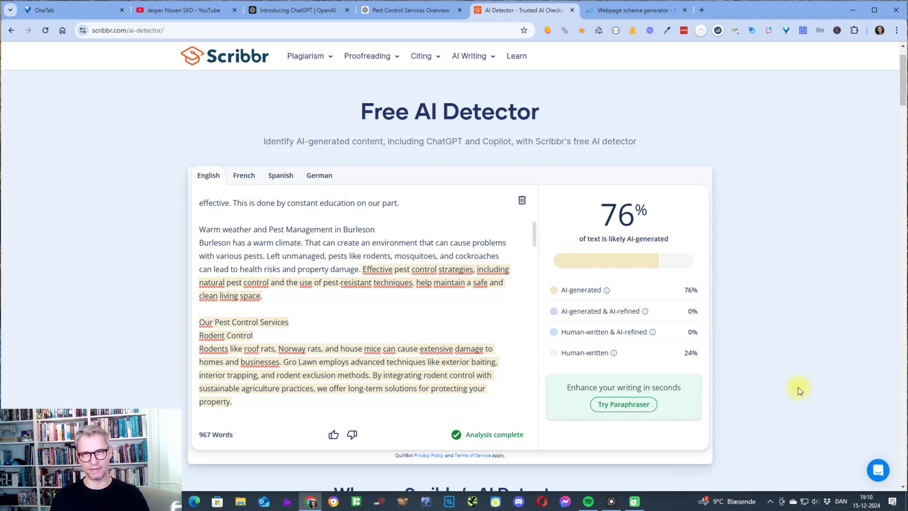
scroll(615, 392, "up", 1)
scroll(486, 345, "up", 5)
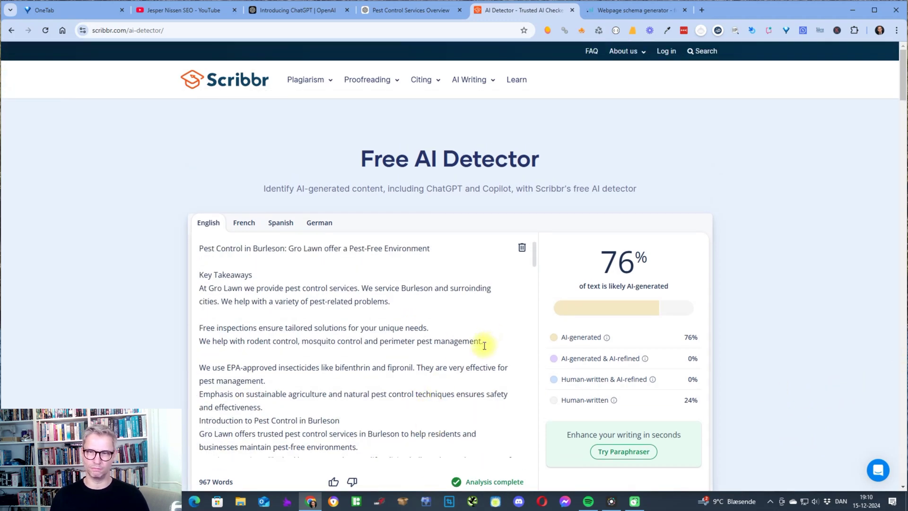